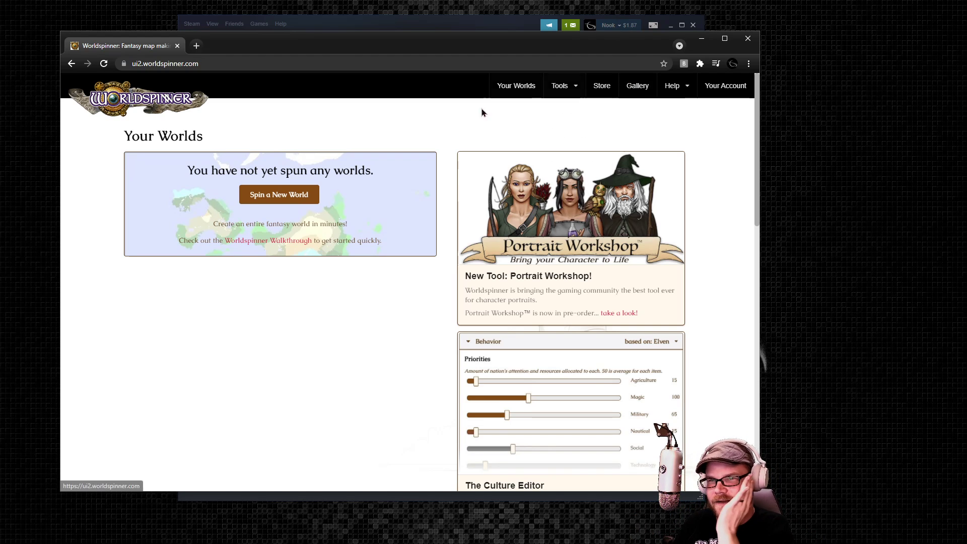
Maximize the browser window and start spinning a new world.
left_click_drag(330, 44, 352, 42)
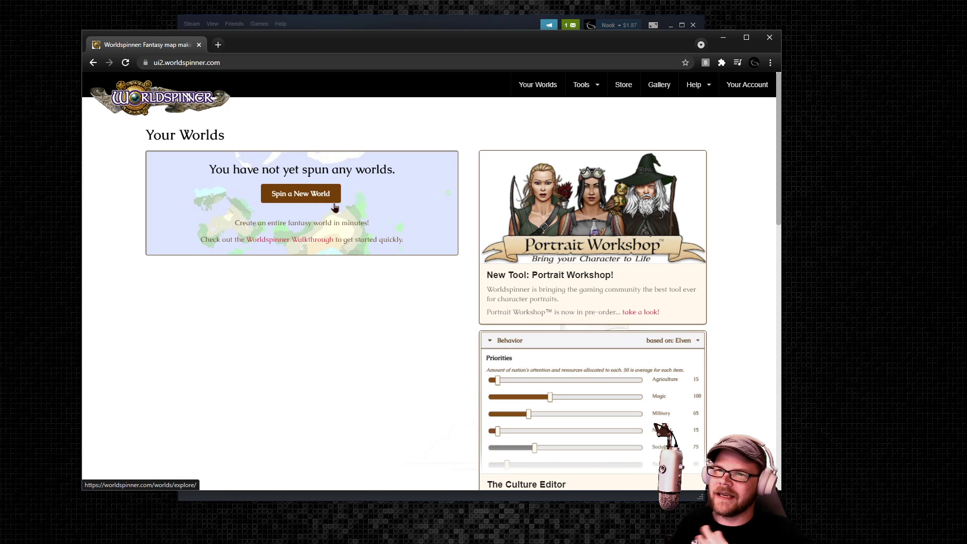
left_click(746, 38)
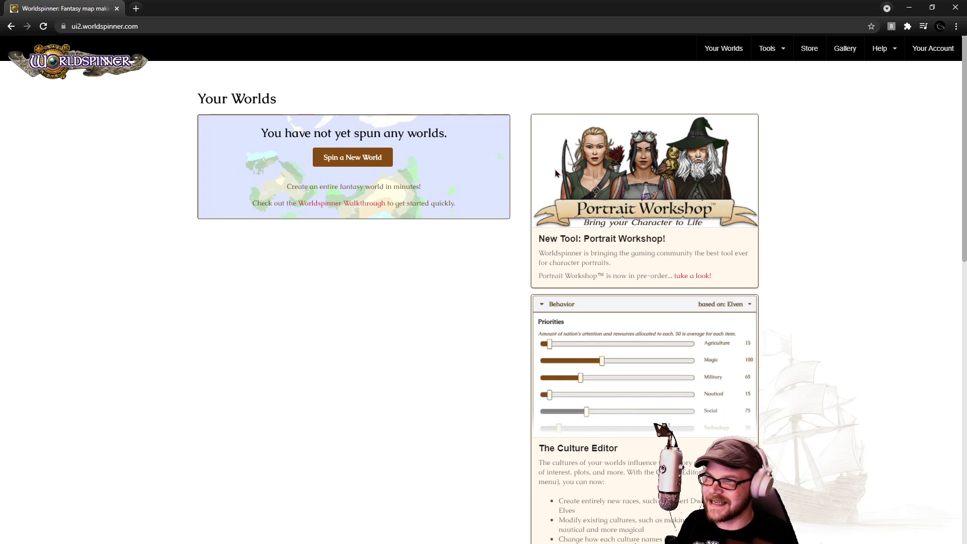
left_click(347, 164)
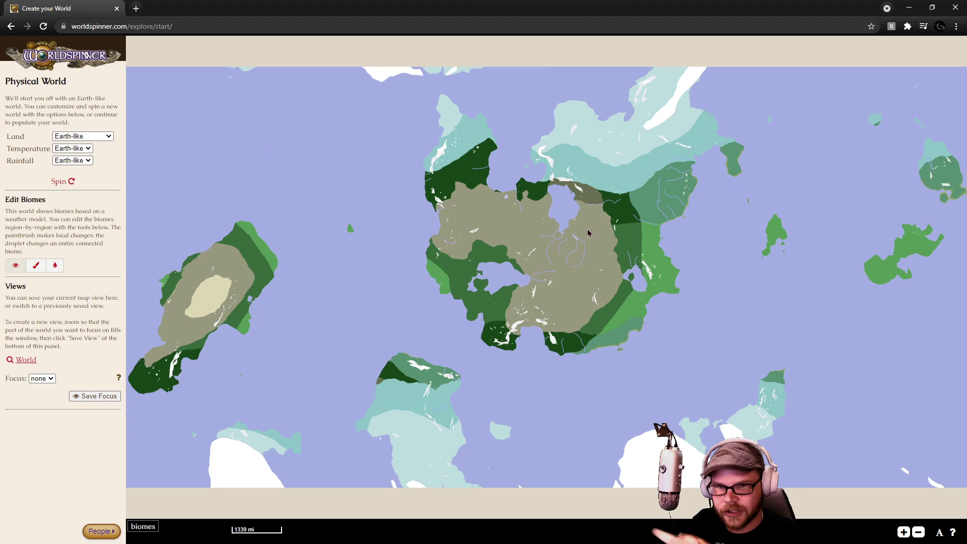
Examine the biome descriptions of various land and water regions across the generated world map.
left_click(201, 292)
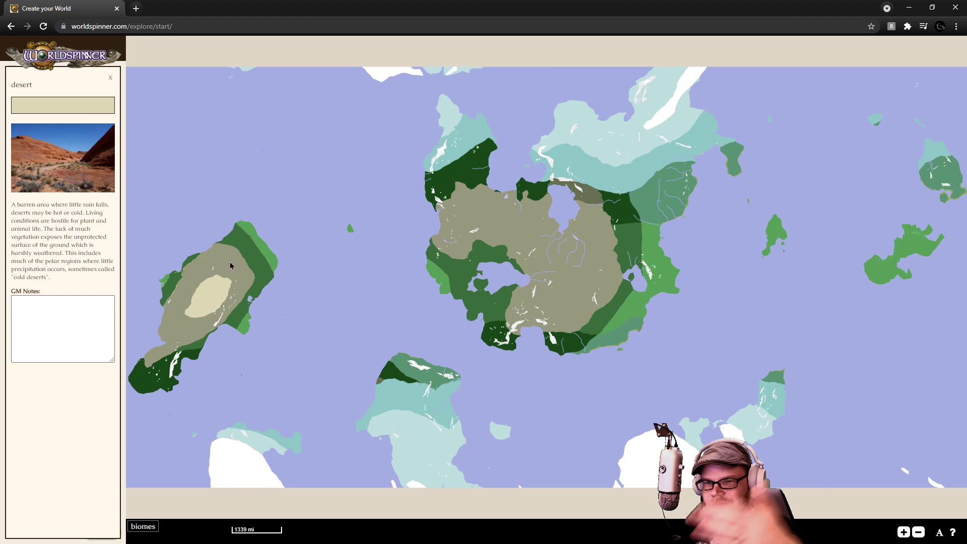
left_click(505, 227)
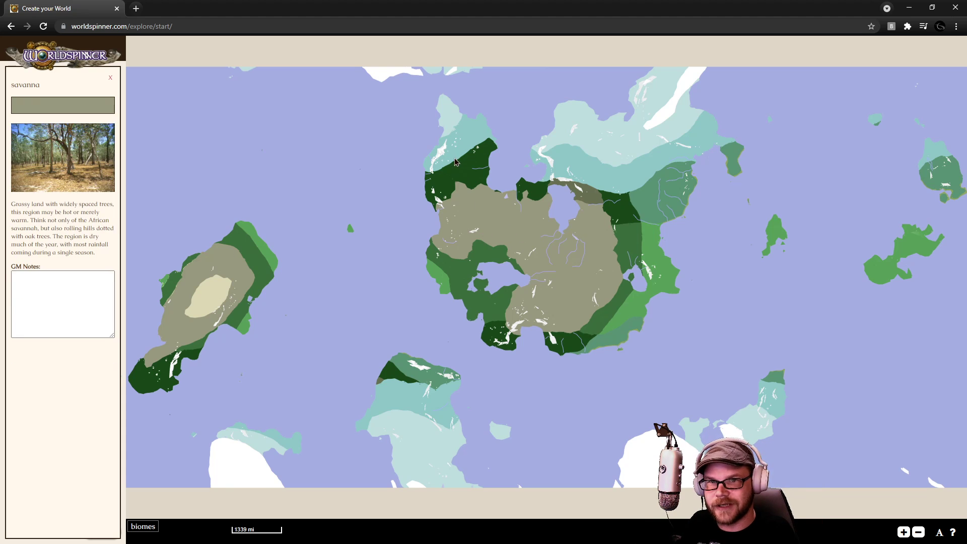
left_click(460, 174)
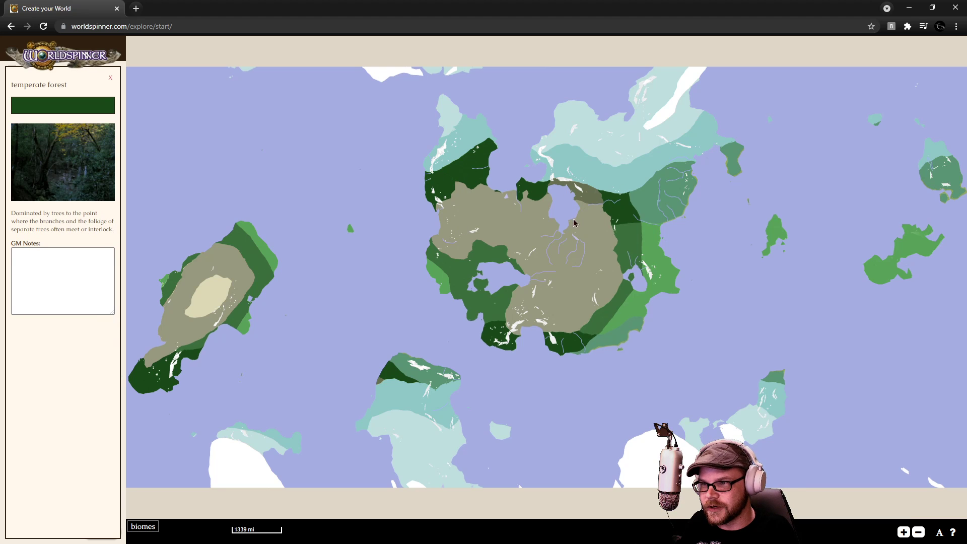
left_click(560, 221)
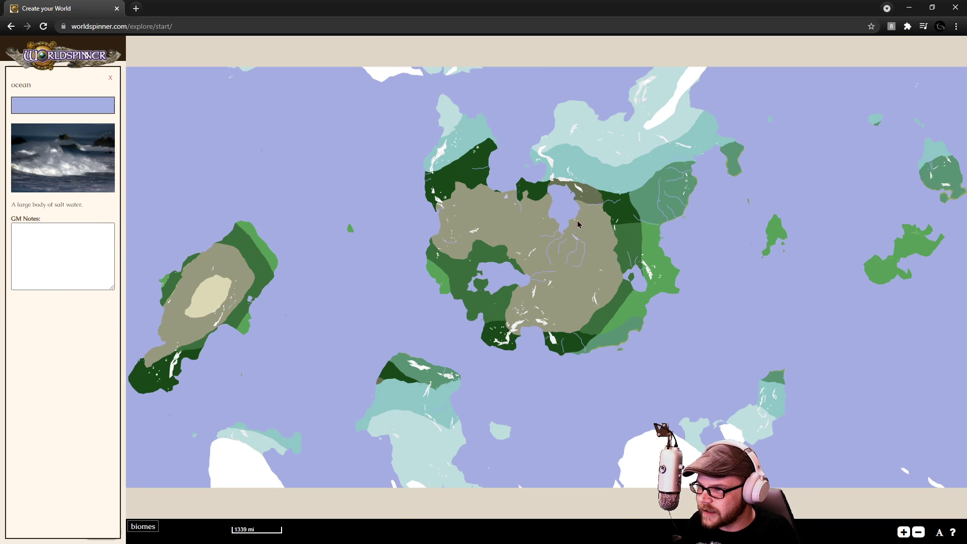
scroll(578, 222, "up", 1)
left_click(655, 297)
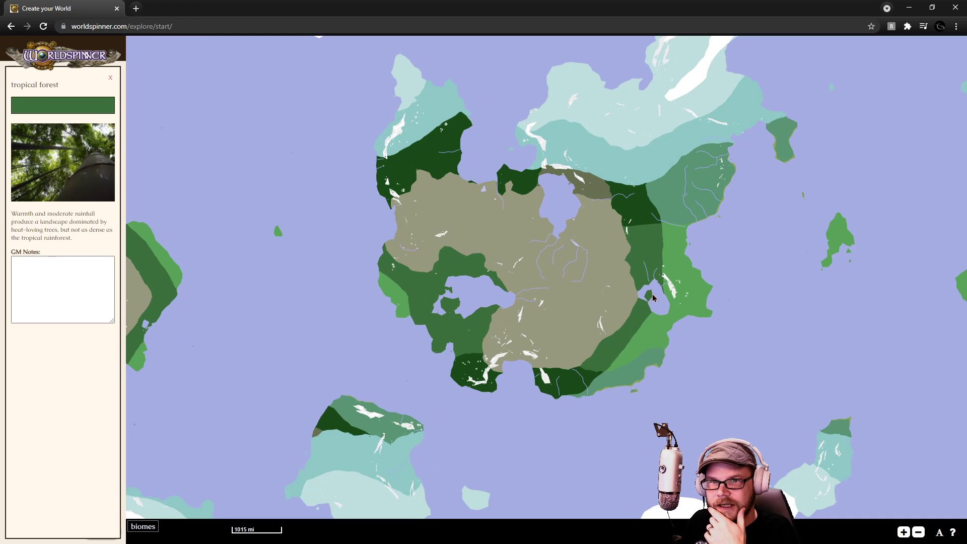
scroll(659, 299, "down", 1)
left_click(658, 289)
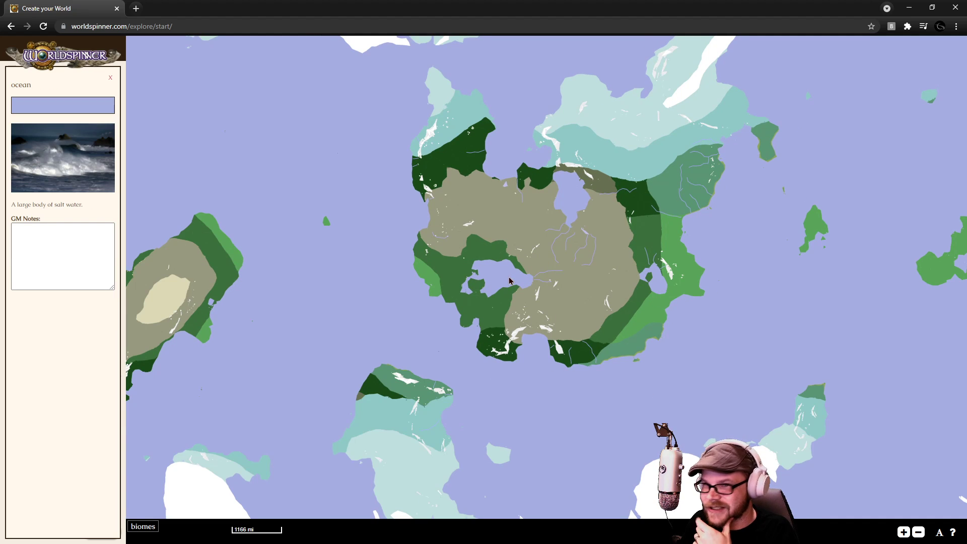
scroll(336, 343, "down", 1)
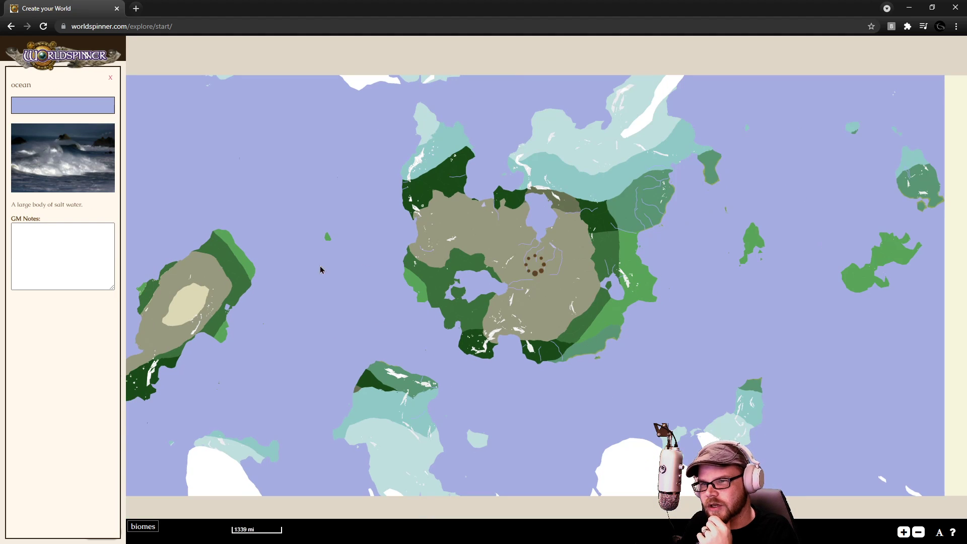
left_click(192, 312)
left_click(389, 378)
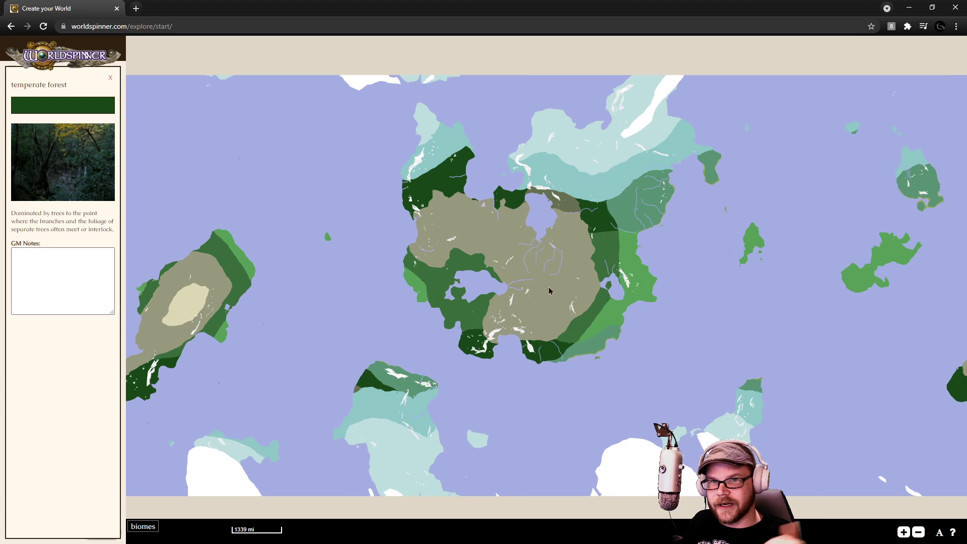
left_click(605, 186)
left_click(111, 78)
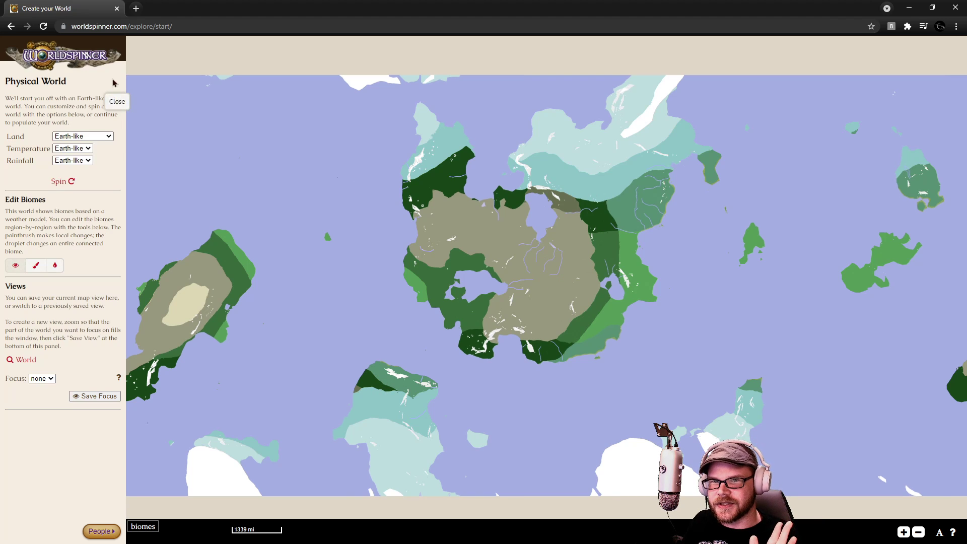
Set the land to many continents with Earth-like temperature and rainfall, and spin the world.
left_click(109, 137)
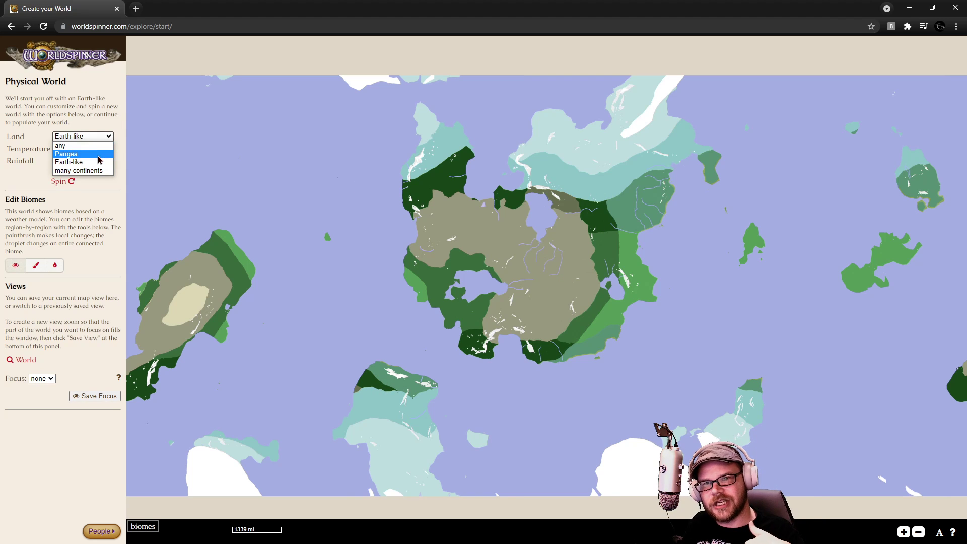
left_click(78, 171)
left_click(83, 149)
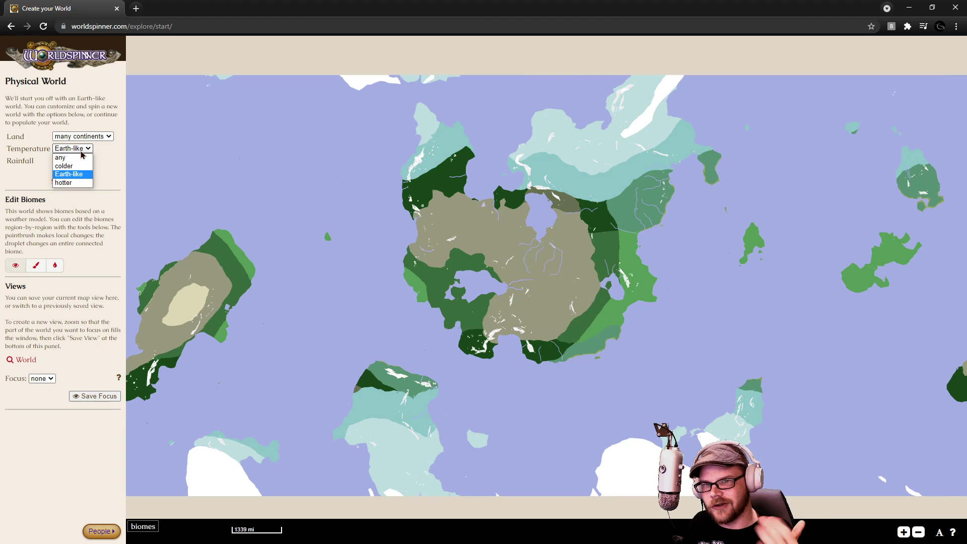
left_click(82, 174)
left_click(86, 161)
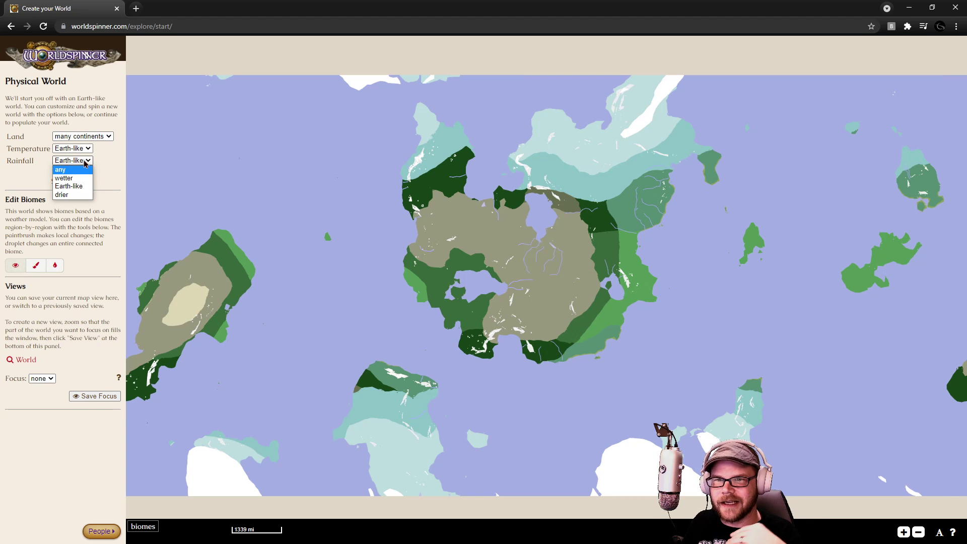
left_click(71, 186)
left_click(63, 181)
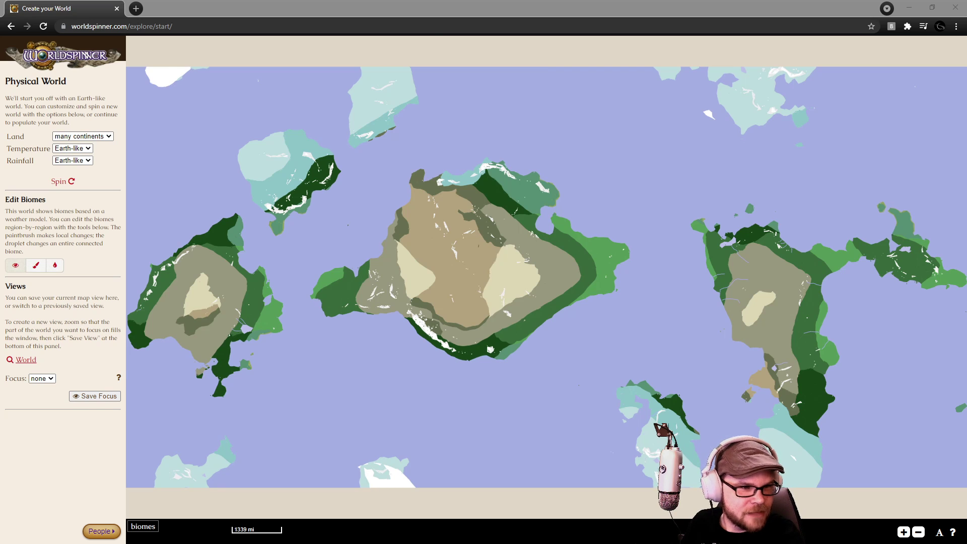
left_click(422, 100)
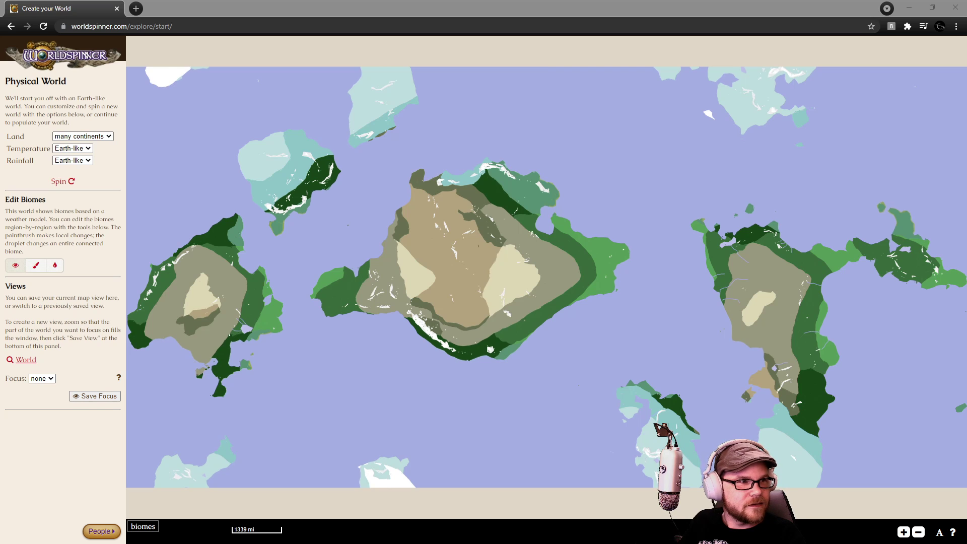
left_click(562, 6)
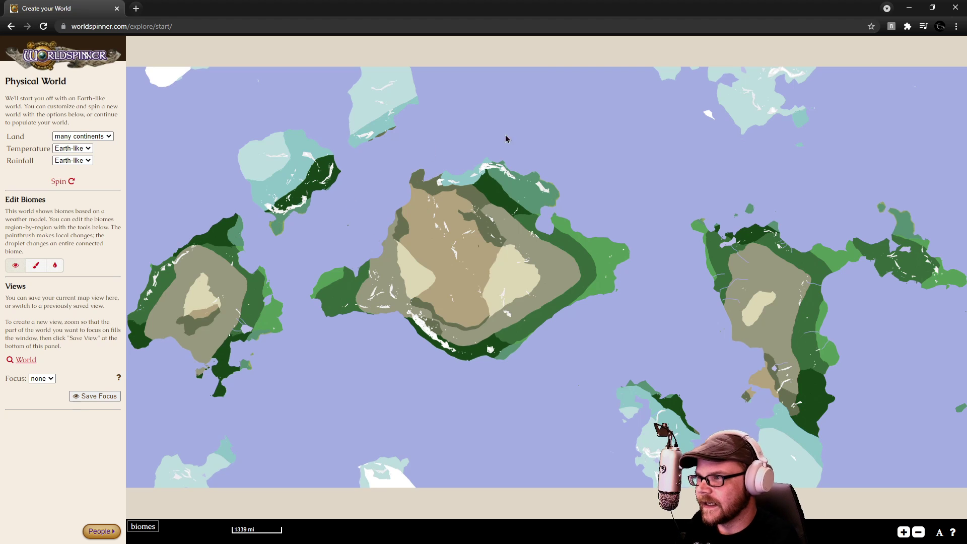
Set the land type to Earth-like and spin the world again.
left_click(109, 140)
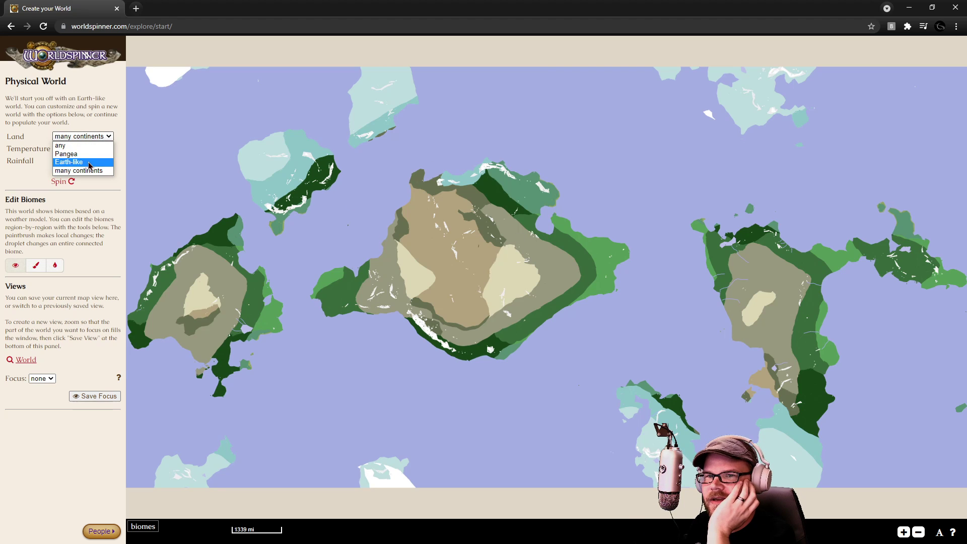
left_click(90, 162)
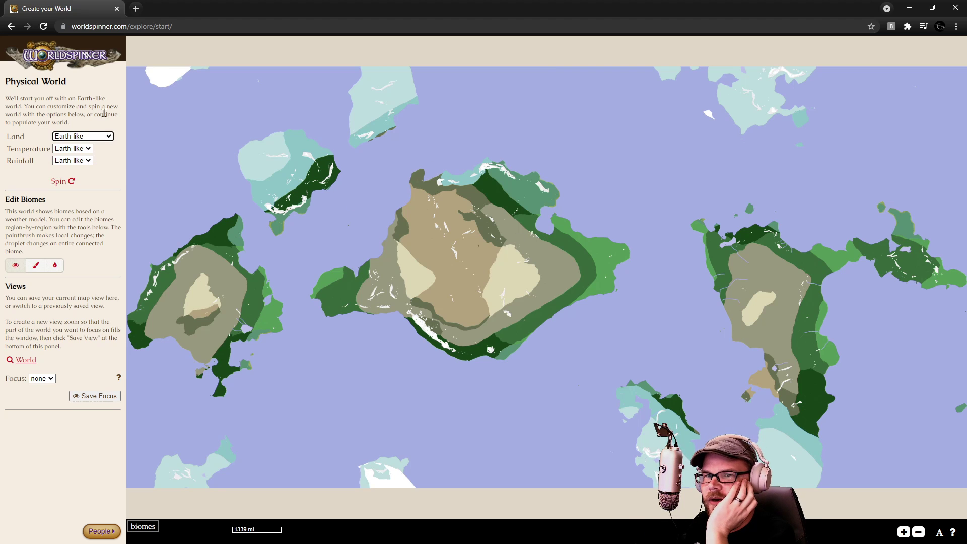
left_click(70, 184)
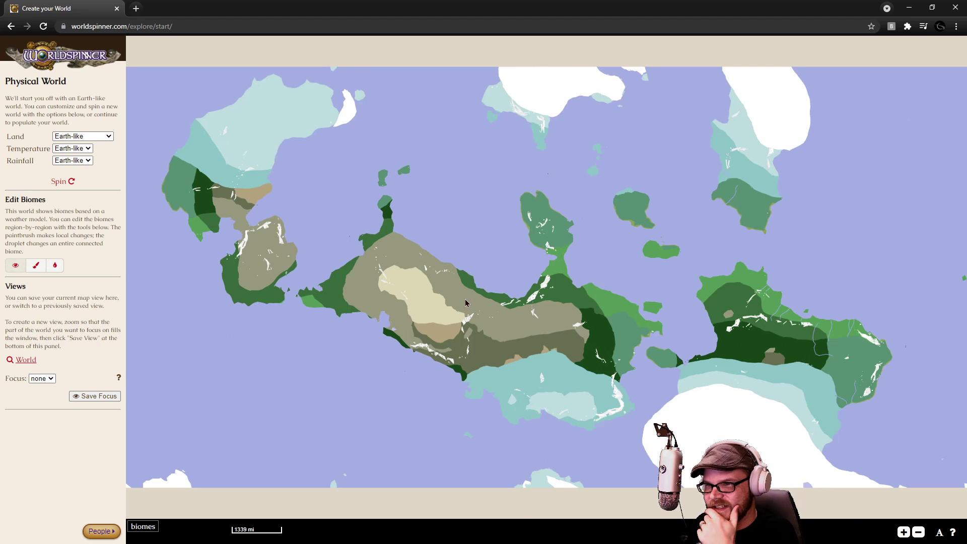
Examine the biome descriptions around the central continent and its northern peninsulas.
scroll(467, 300, "up", 1)
scroll(529, 262, "up", 2)
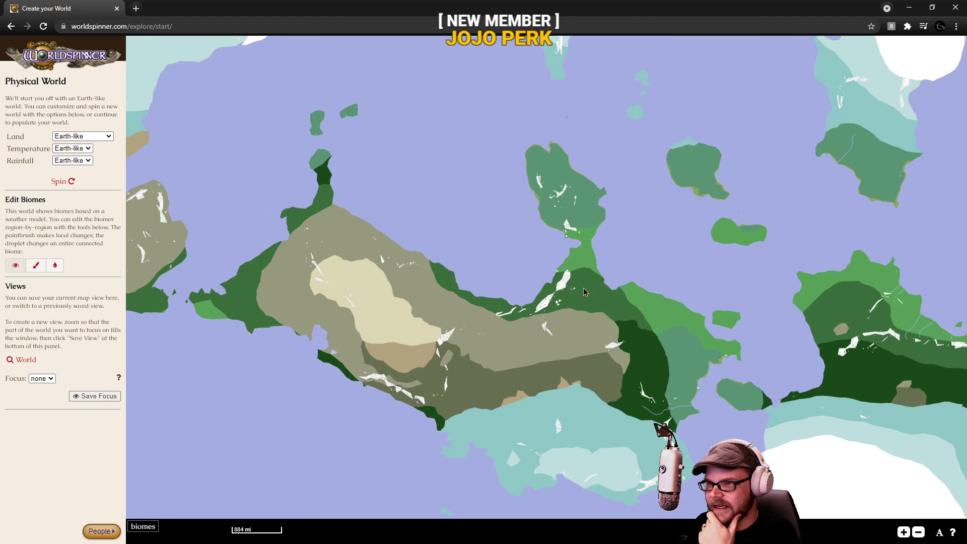
left_click(552, 178)
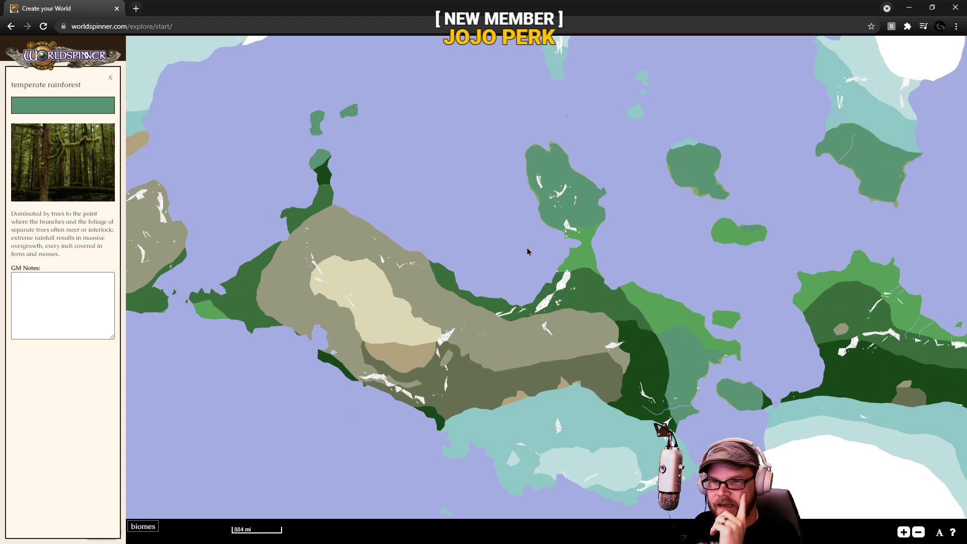
left_click(584, 240)
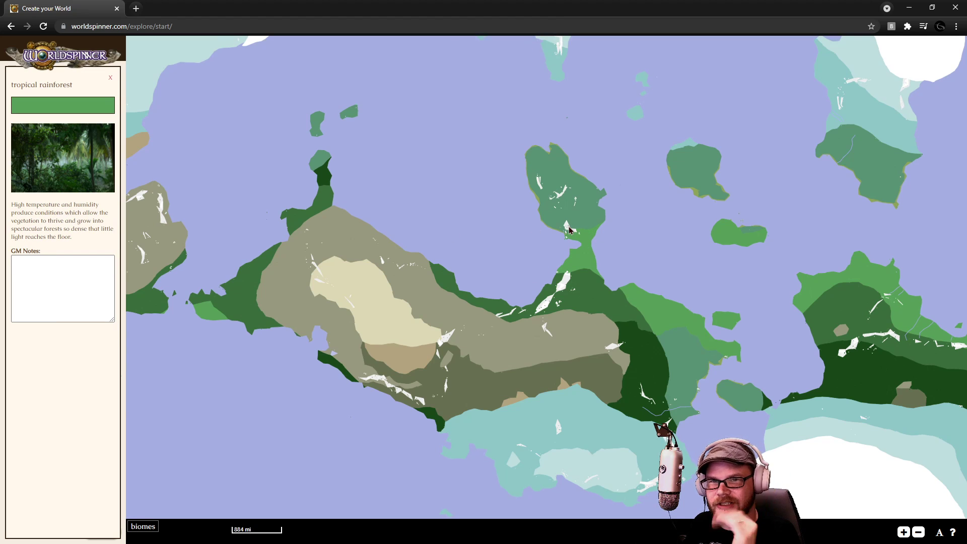
left_click(321, 208)
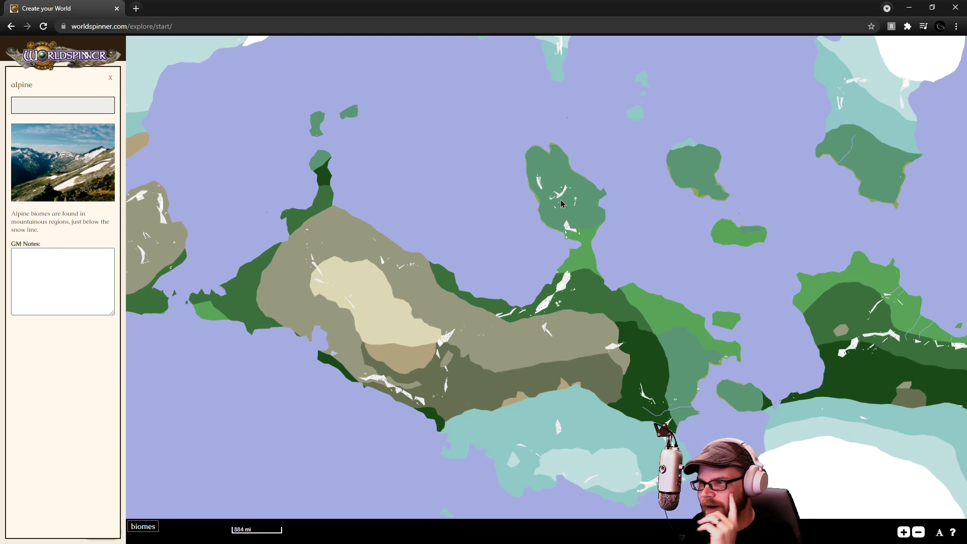
left_click(111, 82)
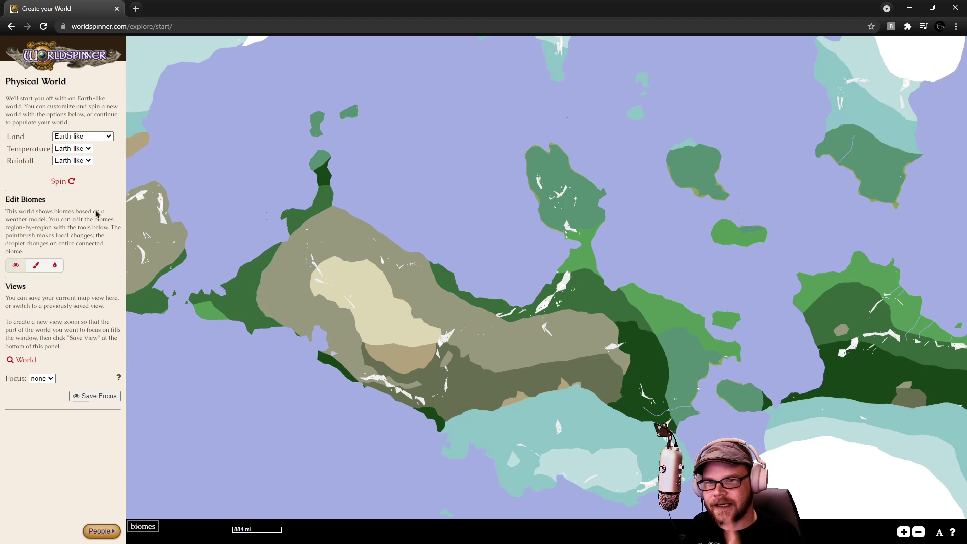
Paint extra desert regions along the eastern edge of the central continent's desert.
left_click(36, 265)
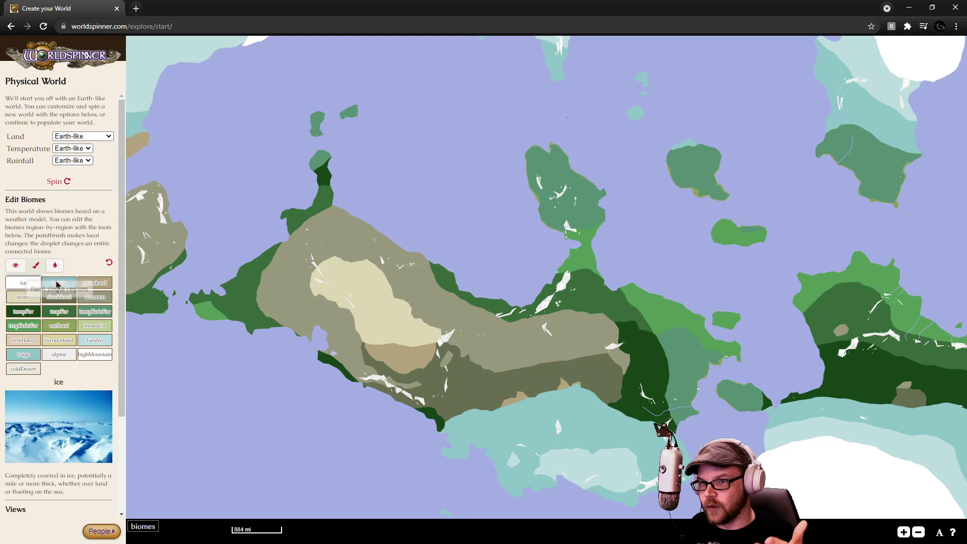
left_click(23, 297)
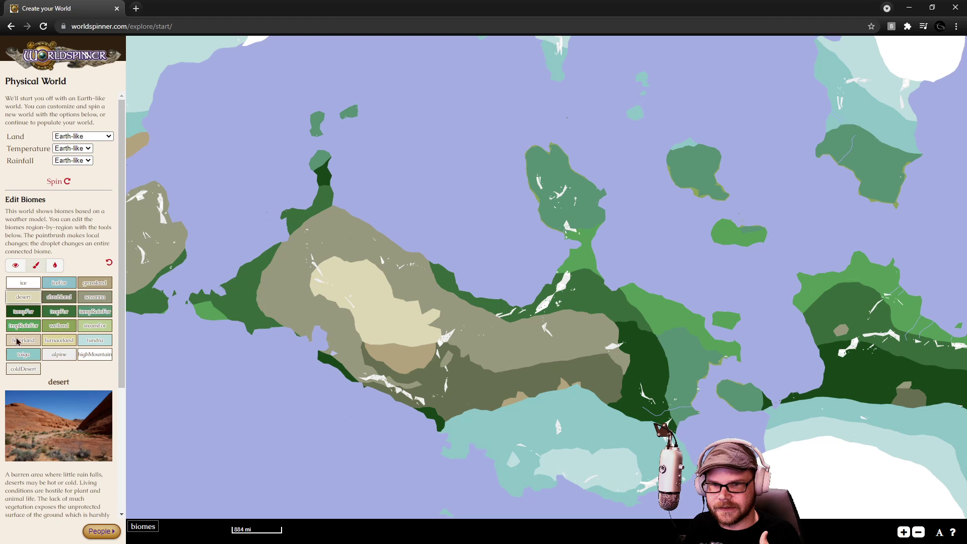
Try applying the temperate forest biome to the central continent with the region paintbrush and the connected-region fill.
left_click(23, 312)
left_click(315, 238)
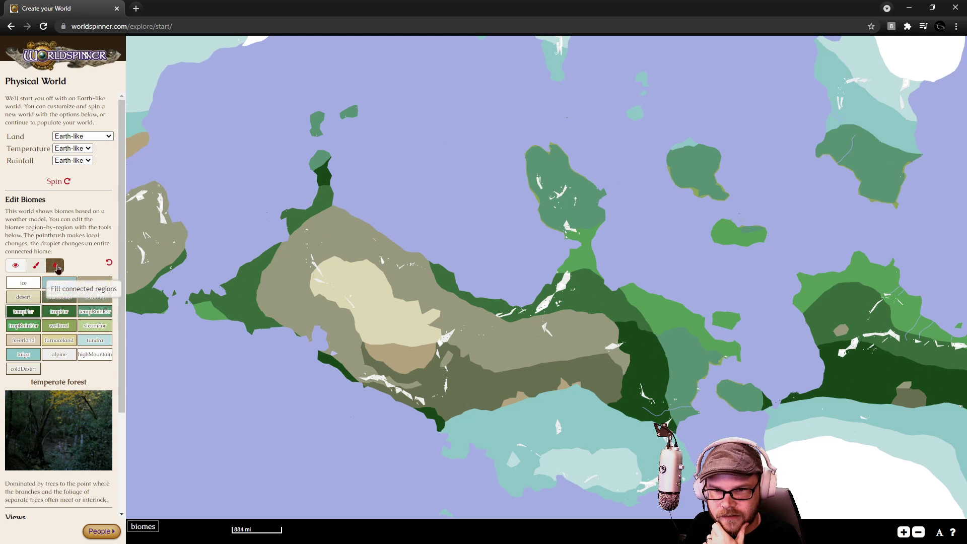
left_click(55, 266)
left_click(459, 308)
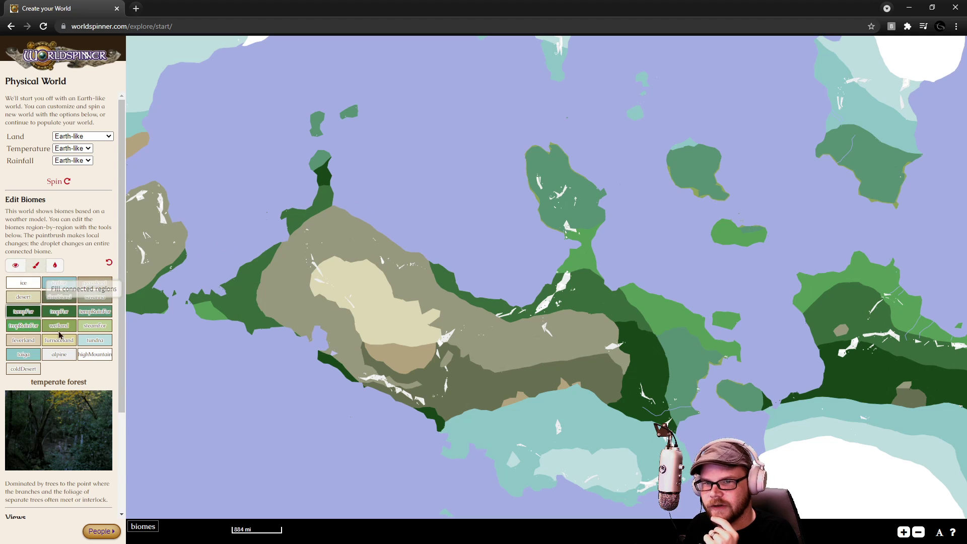
Paint temperate rainforest regions along the narrow northwestern peninsula of the central continent.
left_click(95, 312)
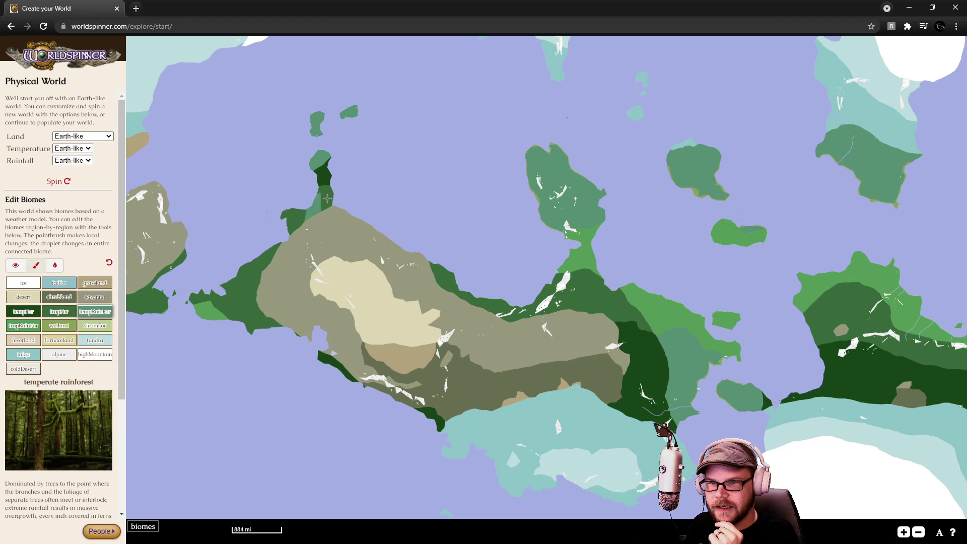
mouse_move(323, 171)
left_mouse_down()
mouse_move(319, 206)
mouse_move(287, 237)
left_mouse_up()
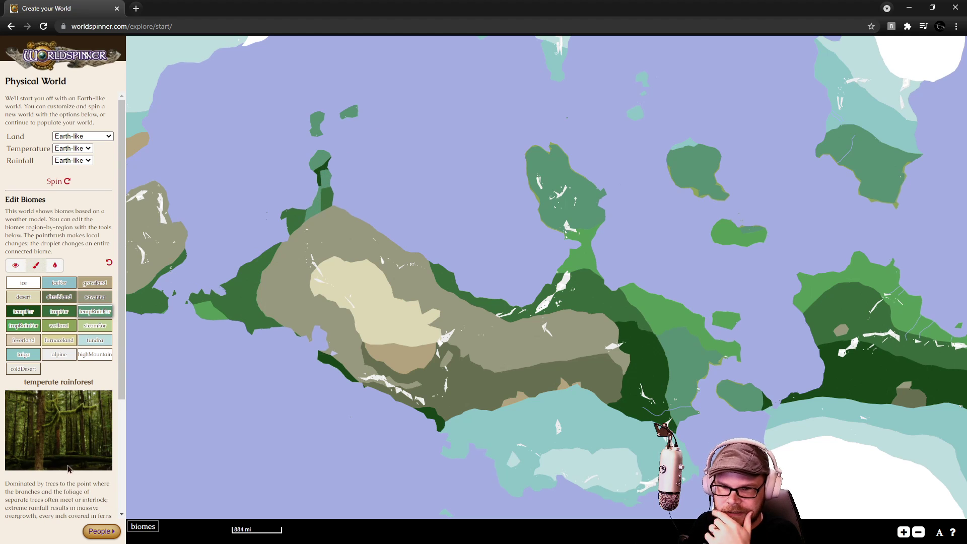
Continue to the People stage of the world without setting a focus view.
left_click(101, 531)
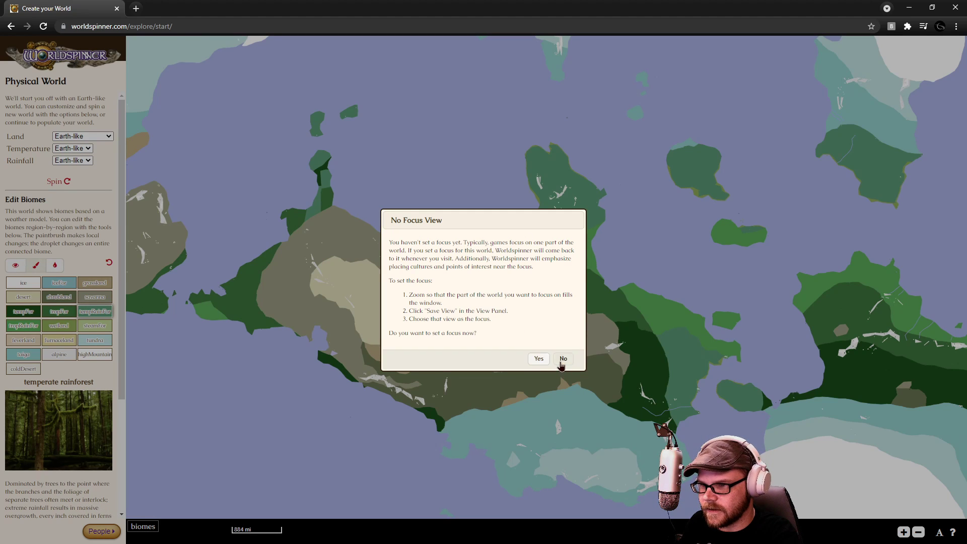
left_click(562, 360)
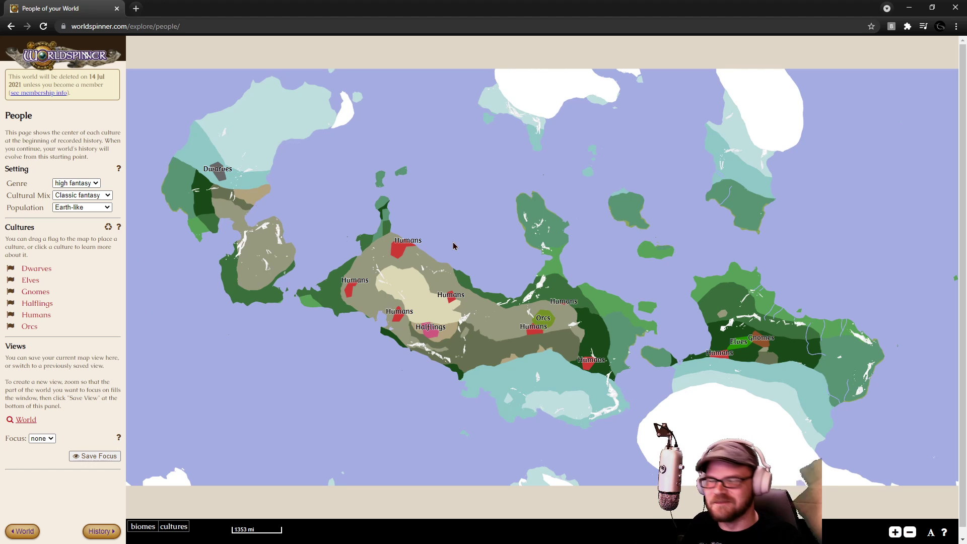
scroll(432, 306, "up", 1)
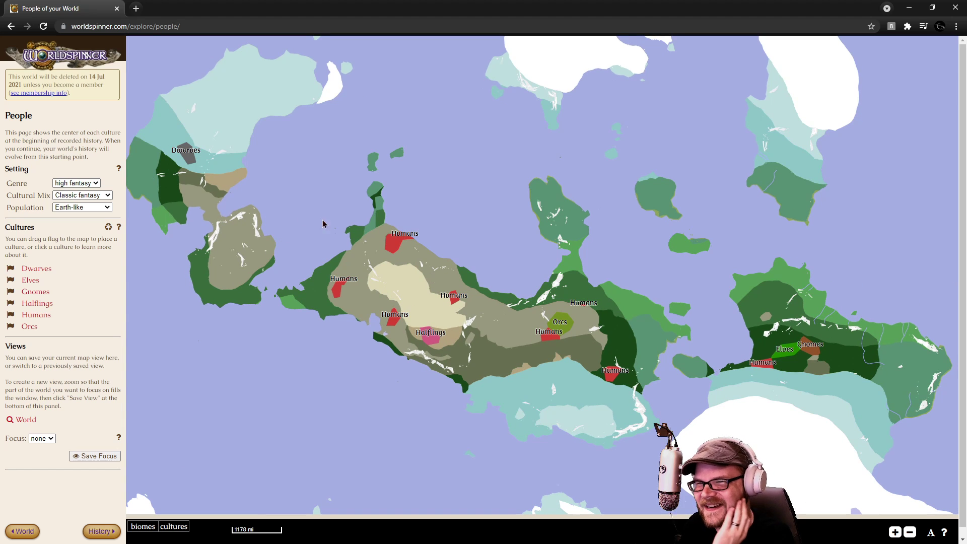
Read the Humans culture's description and check the available genres, keeping high fantasy.
left_click(397, 246)
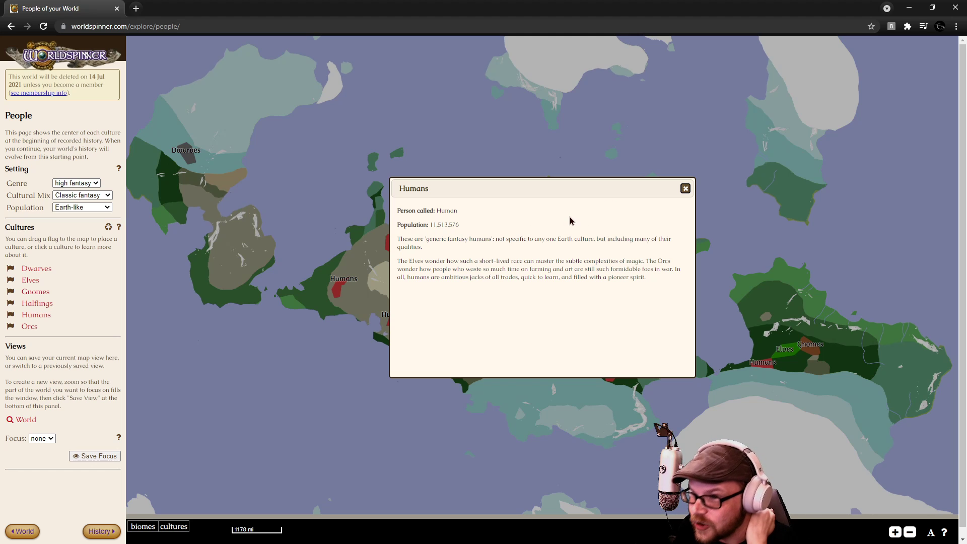
left_click(685, 189)
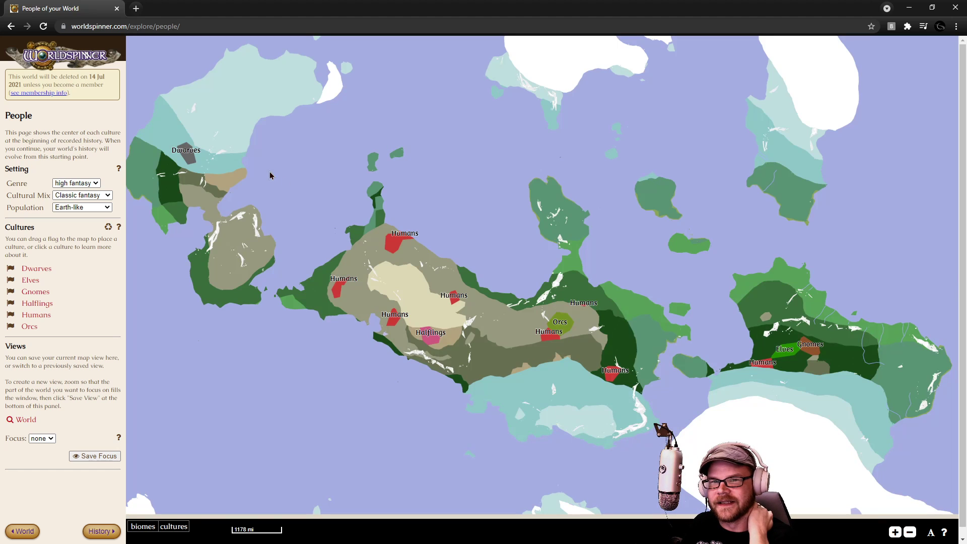
left_click(95, 185)
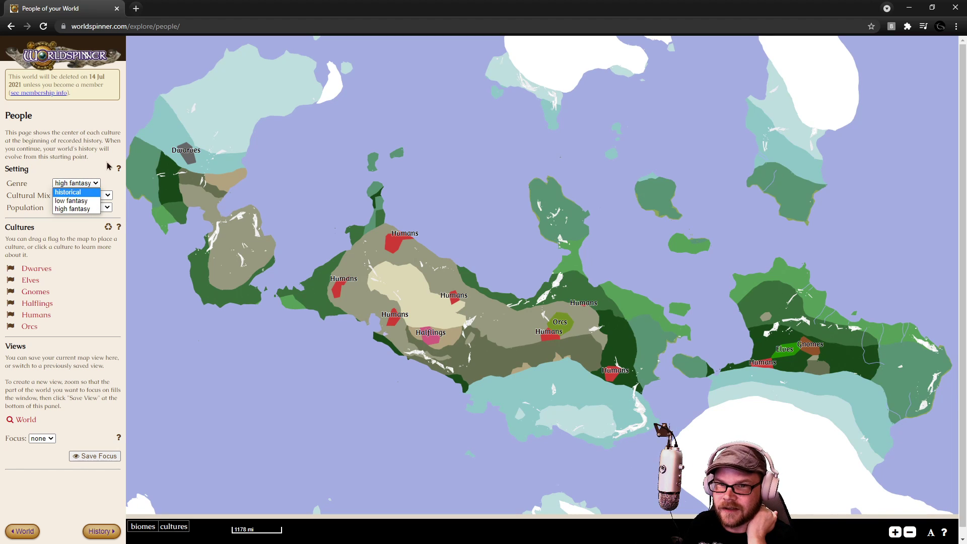
left_click(91, 209)
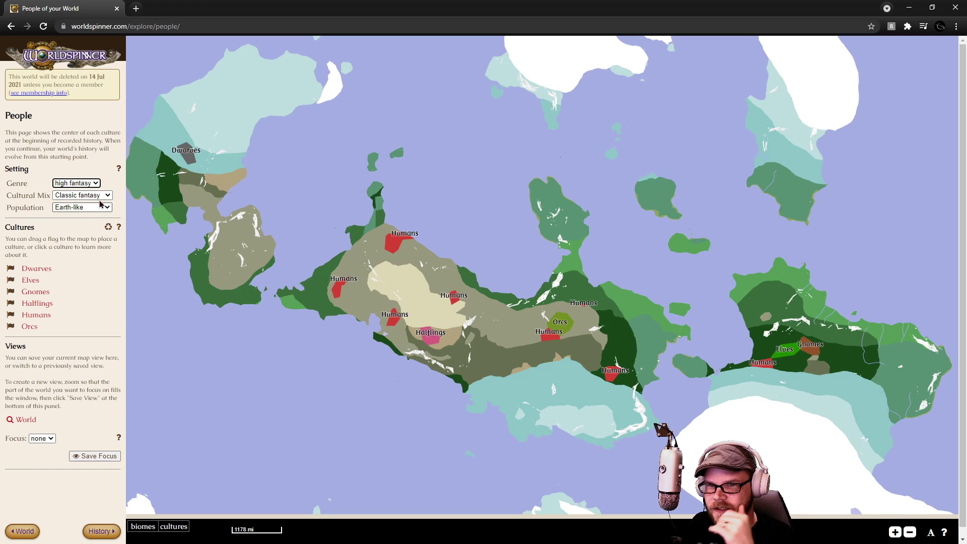
Try the Detailed fantasy cultural mix and look over its list of cultures.
left_click(107, 196)
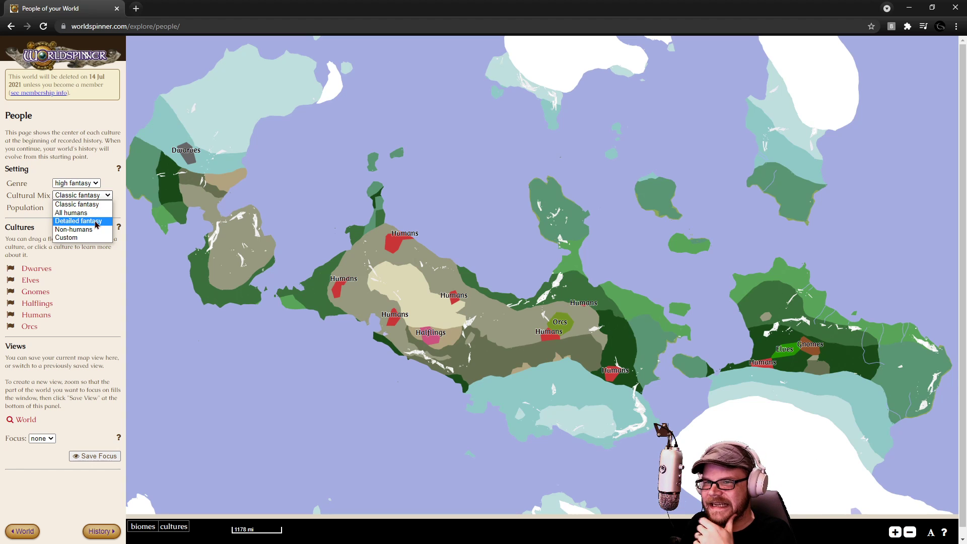
left_click(96, 222)
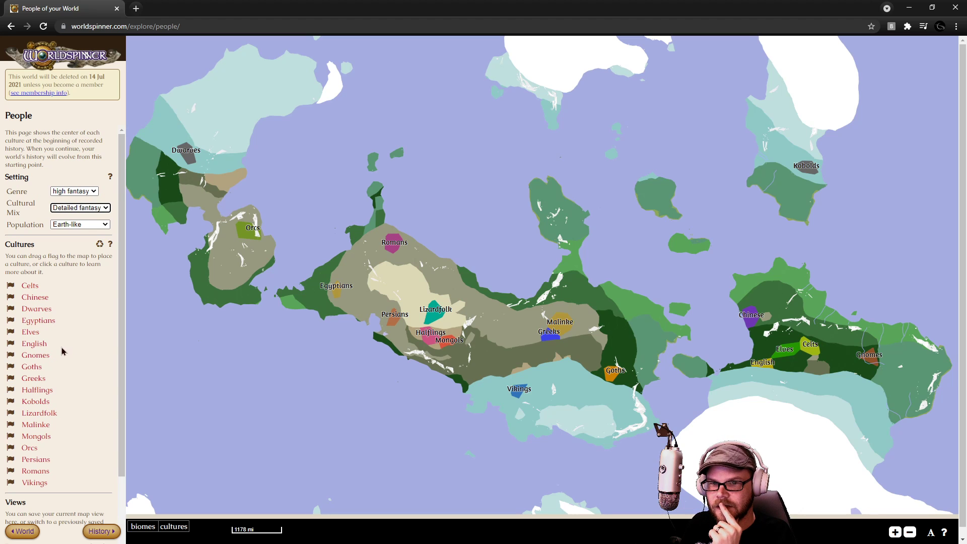
scroll(74, 341, "down", 1)
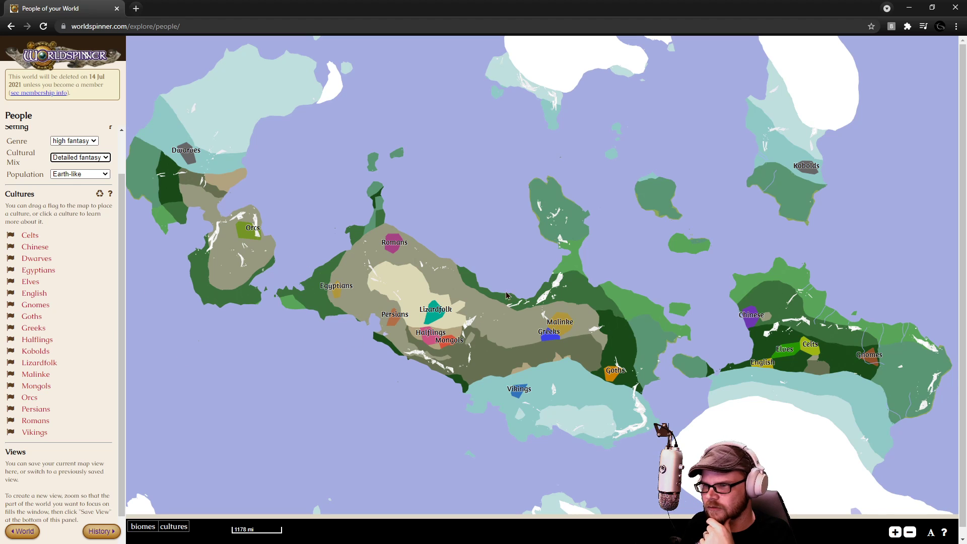
Delete all Egyptians, Chinese, Celts and Goths from the map.
left_click(100, 194)
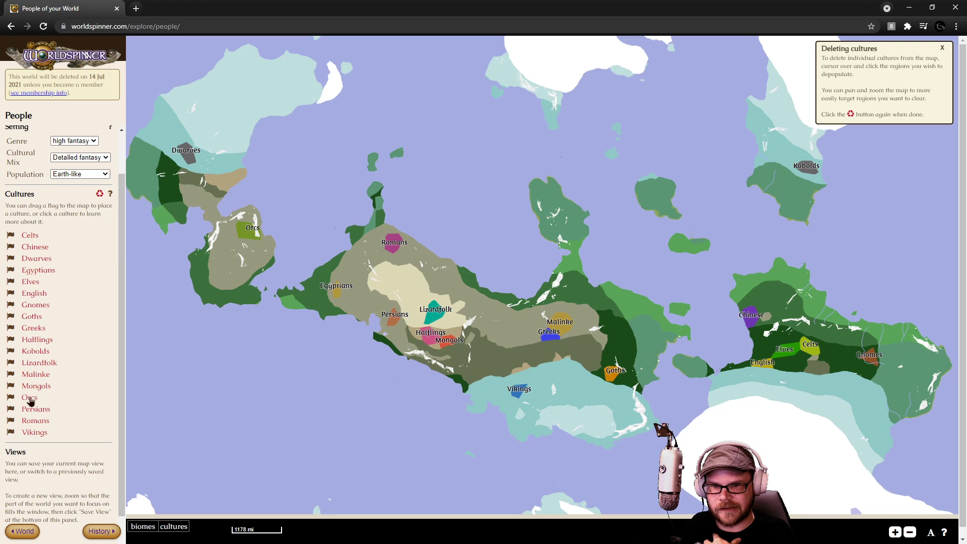
left_click(31, 274)
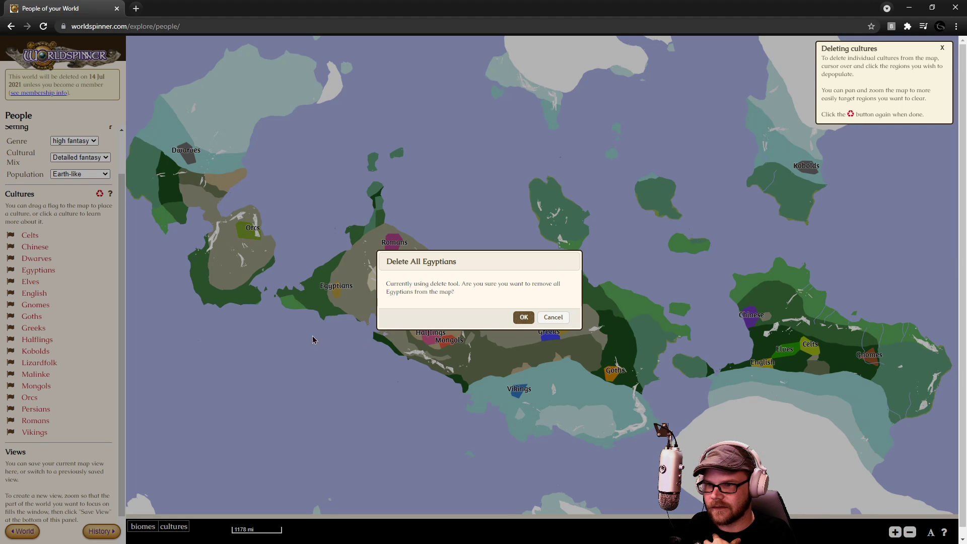
left_click(523, 318)
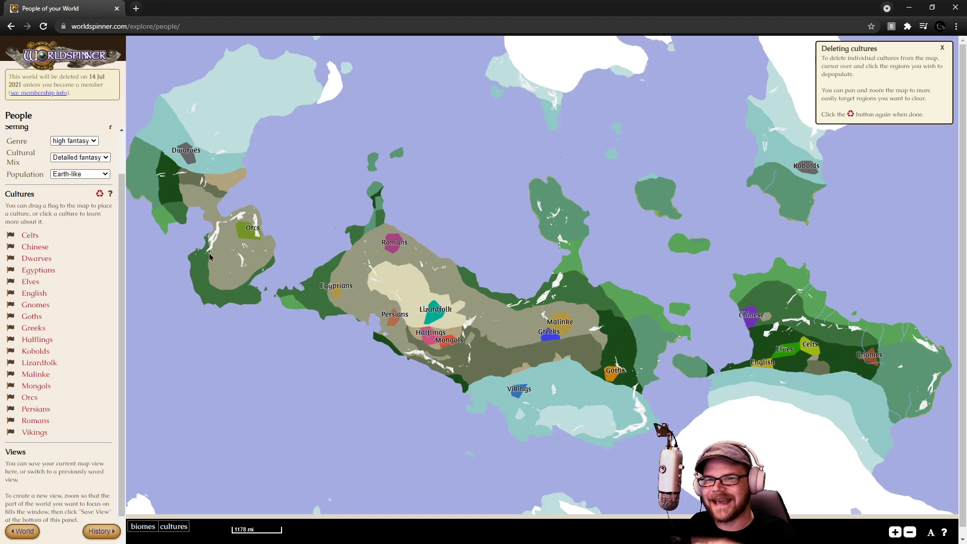
left_click(41, 249)
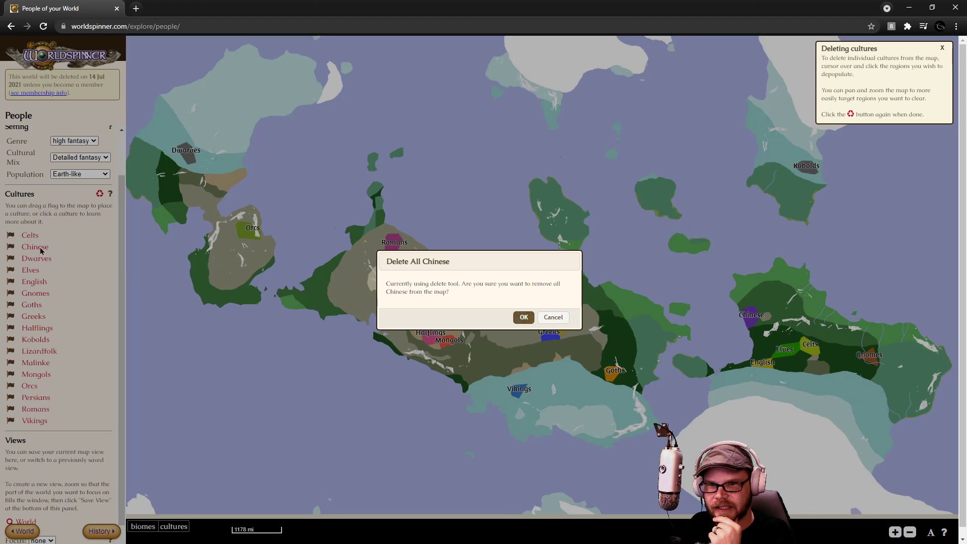
left_click(514, 319)
left_click(34, 236)
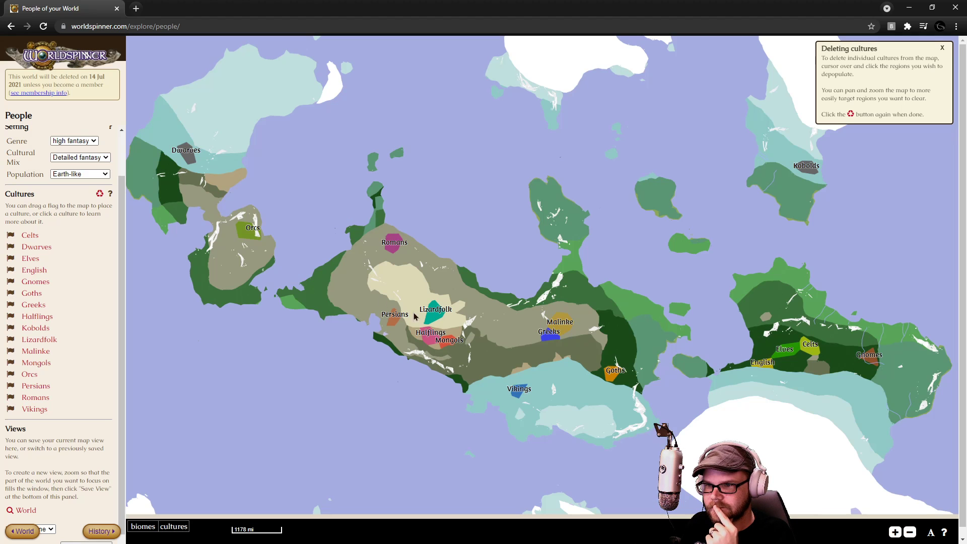
left_click(524, 317)
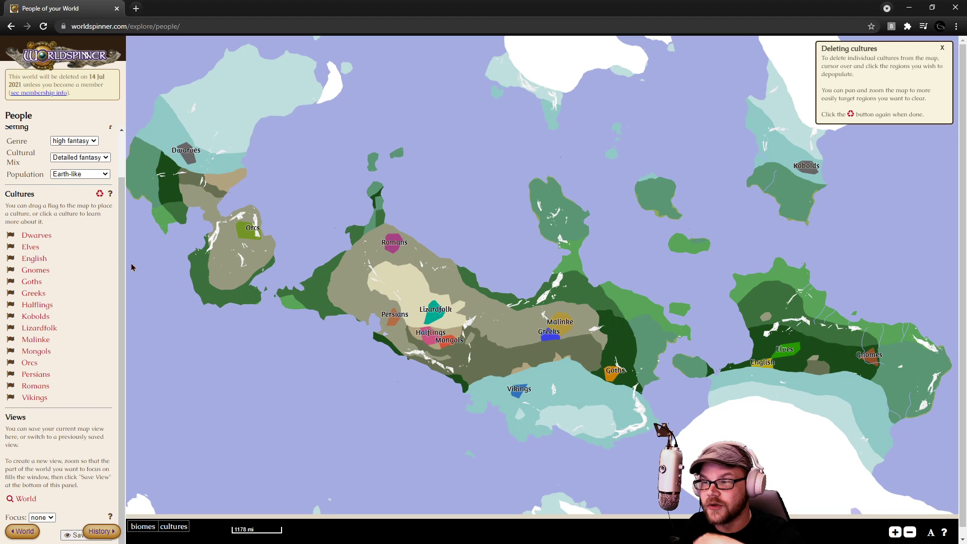
left_click(27, 281)
left_click(517, 322)
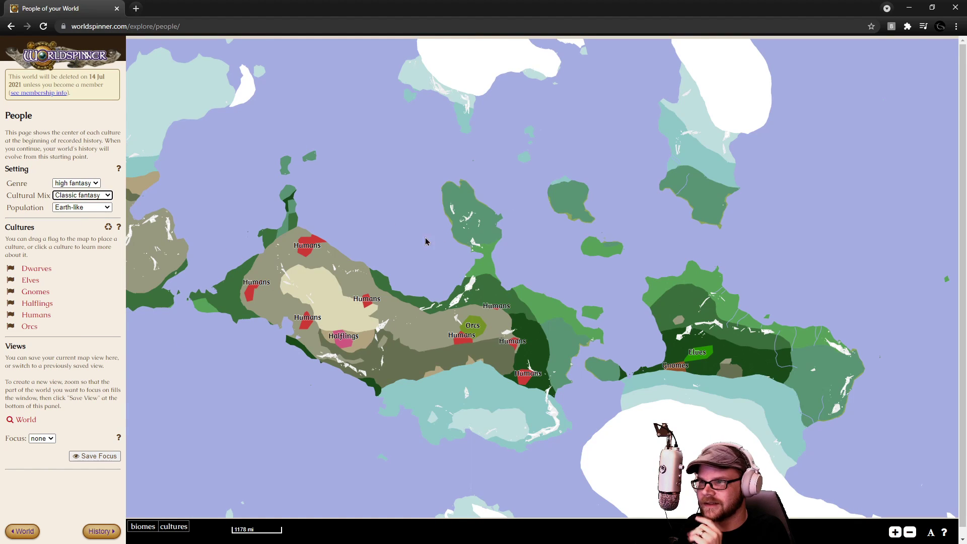
Place an additional Elves culture in the central continent's northern forest and an additional Dwarves culture in its southern interior.
left_click(291, 226)
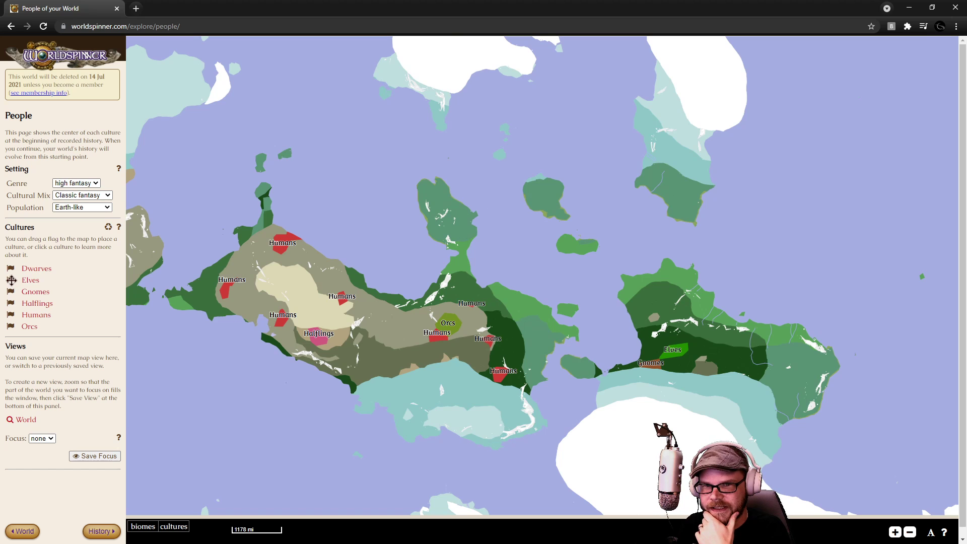
mouse_move(19, 281)
left_mouse_down()
mouse_move(286, 283)
mouse_move(450, 297)
left_mouse_up()
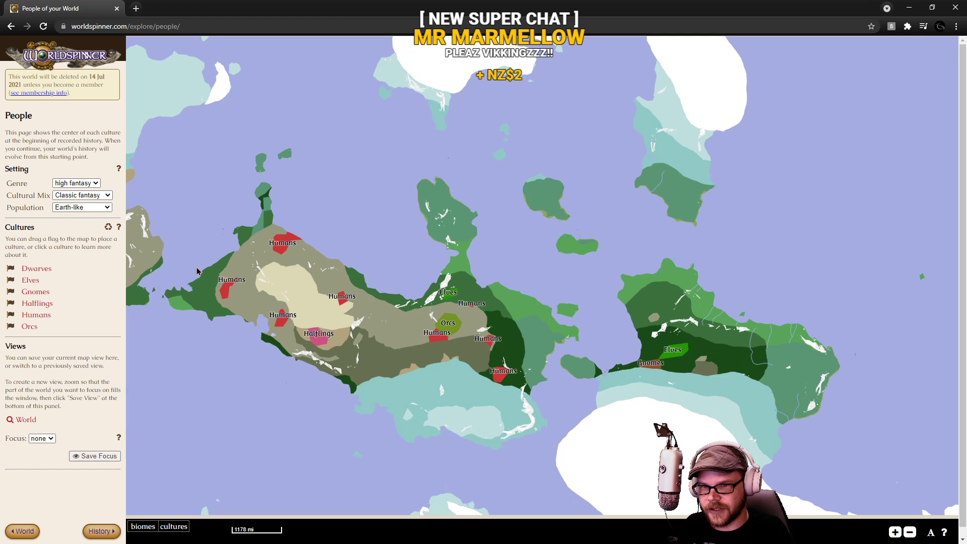
left_click_drag(259, 276, 417, 280)
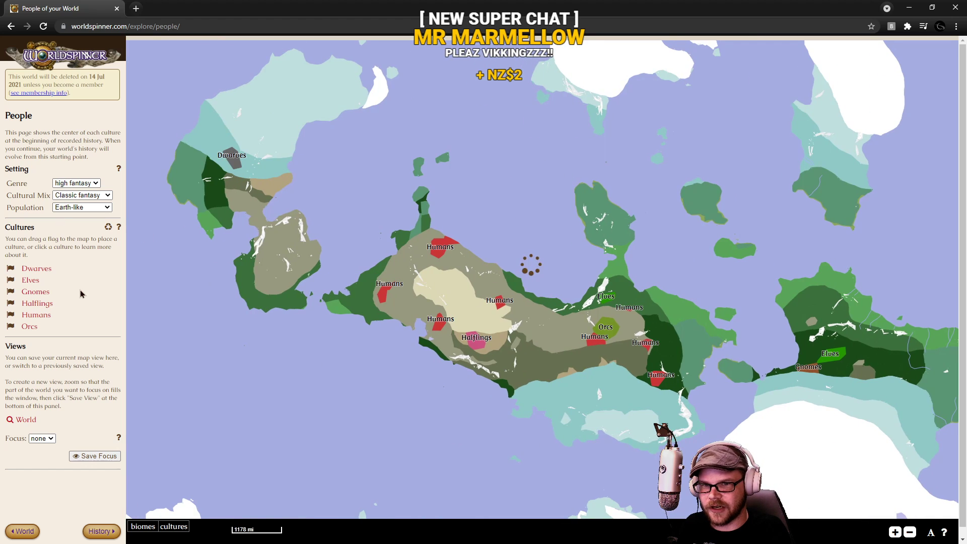
mouse_move(10, 269)
left_mouse_down()
mouse_move(496, 325)
mouse_move(557, 356)
mouse_move(448, 383)
left_mouse_up()
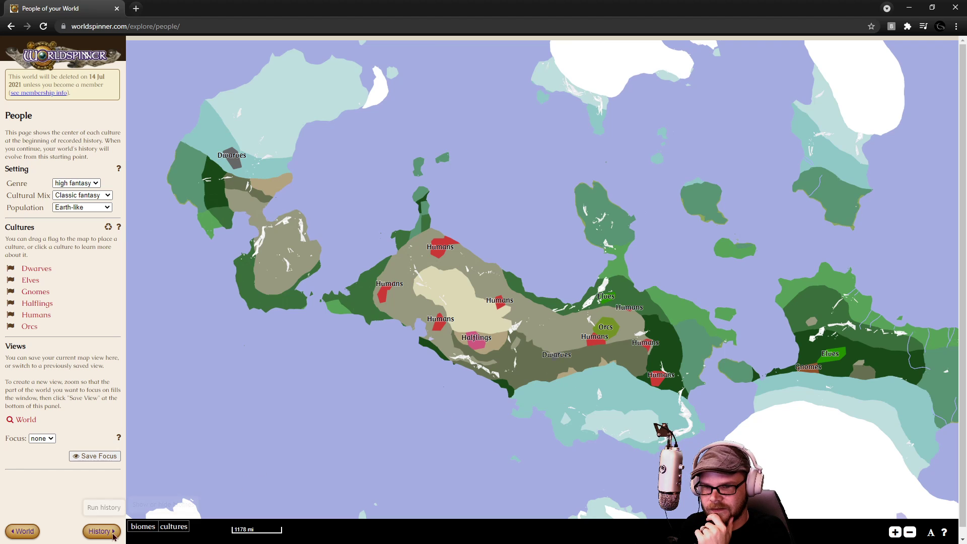
Continue to the History stage of the world and read the Dwarves culture's description.
left_click(106, 533)
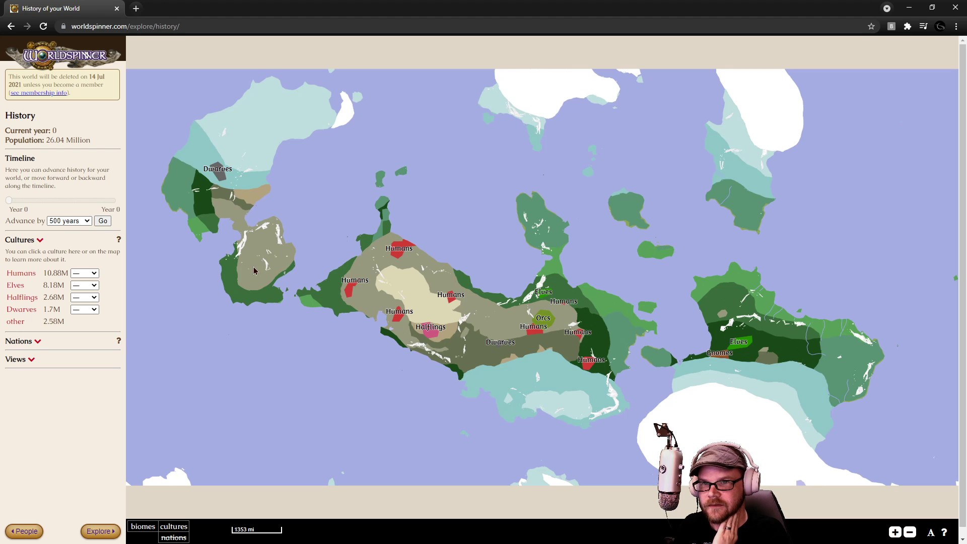
left_click(221, 177)
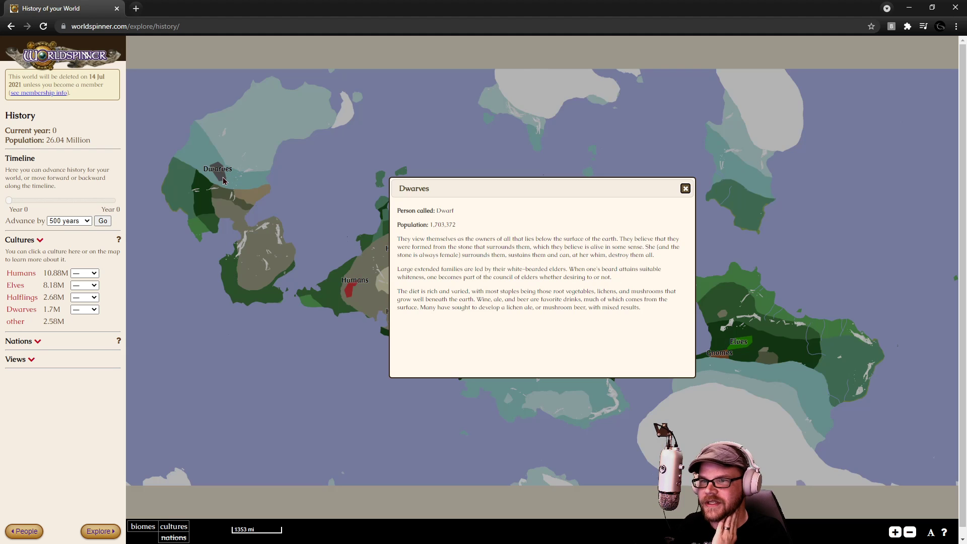
left_click(685, 189)
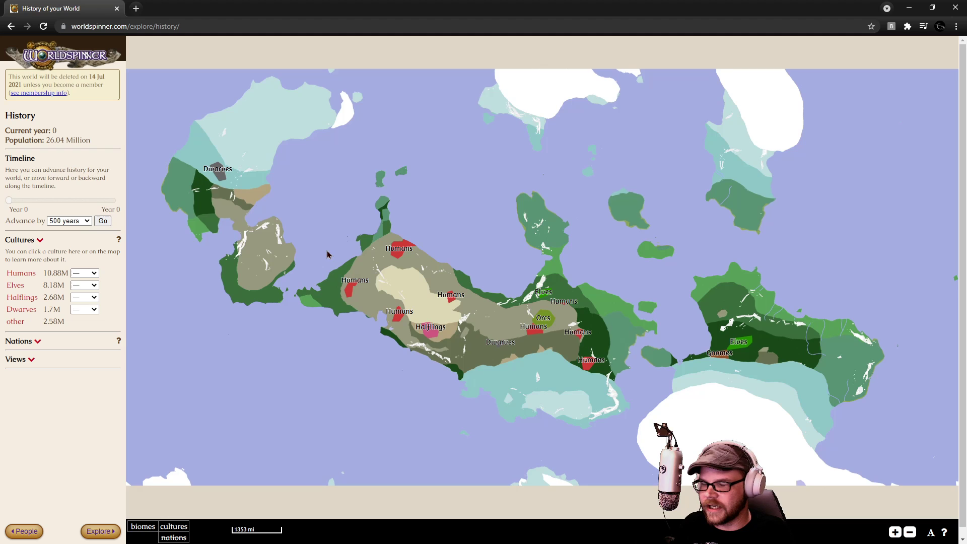
Show the list of nations and review Marunae's ruler, government, coat of arms and history.
left_click(32, 343)
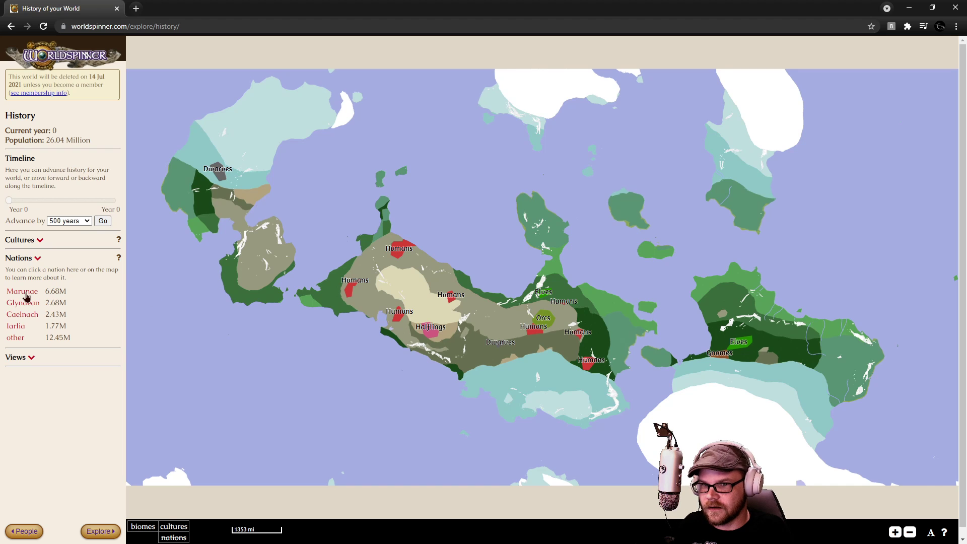
left_click(252, 227)
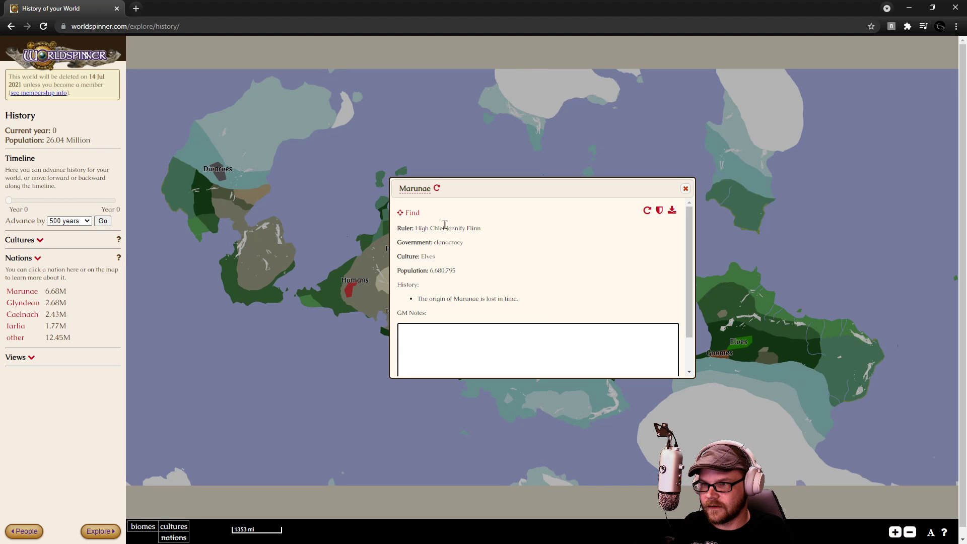
left_click(476, 240)
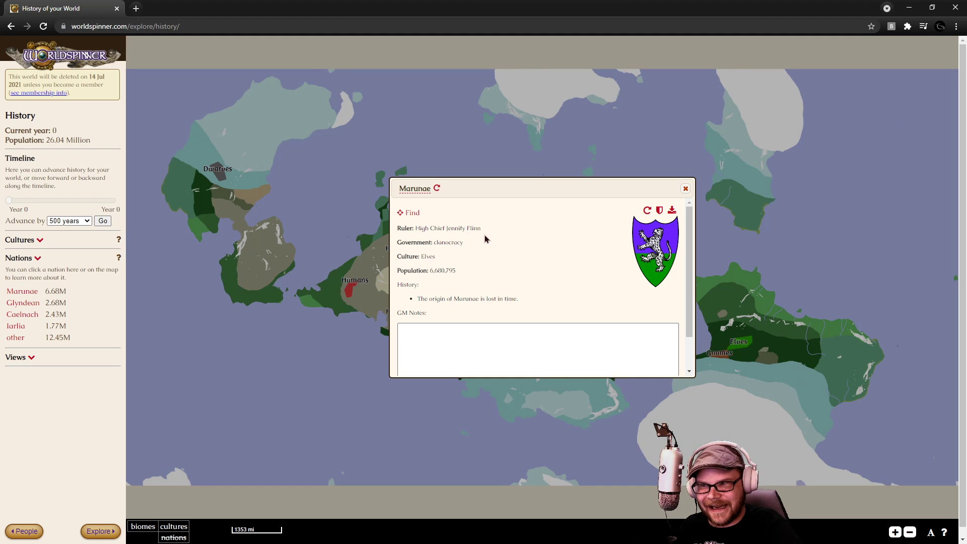
scroll(489, 300, "down", 1)
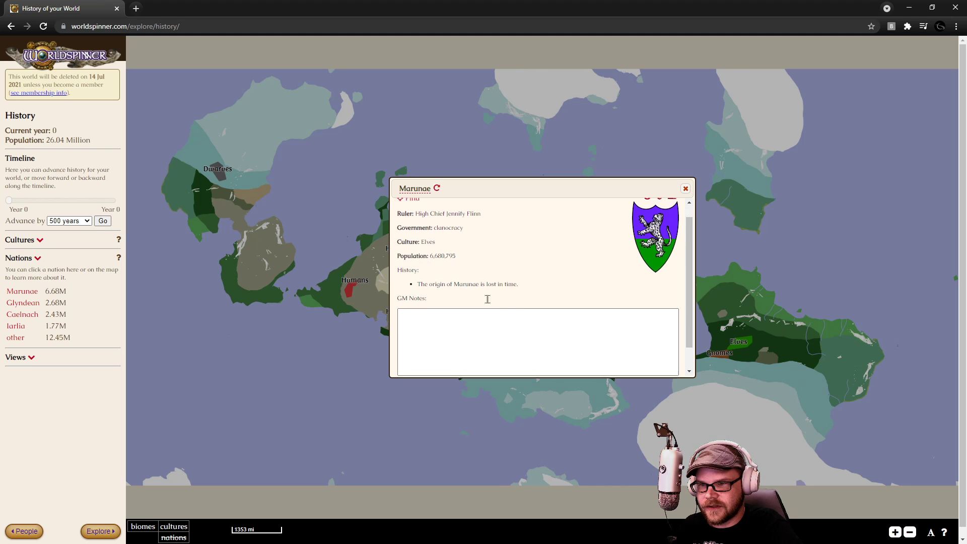
scroll(509, 254, "up", 1)
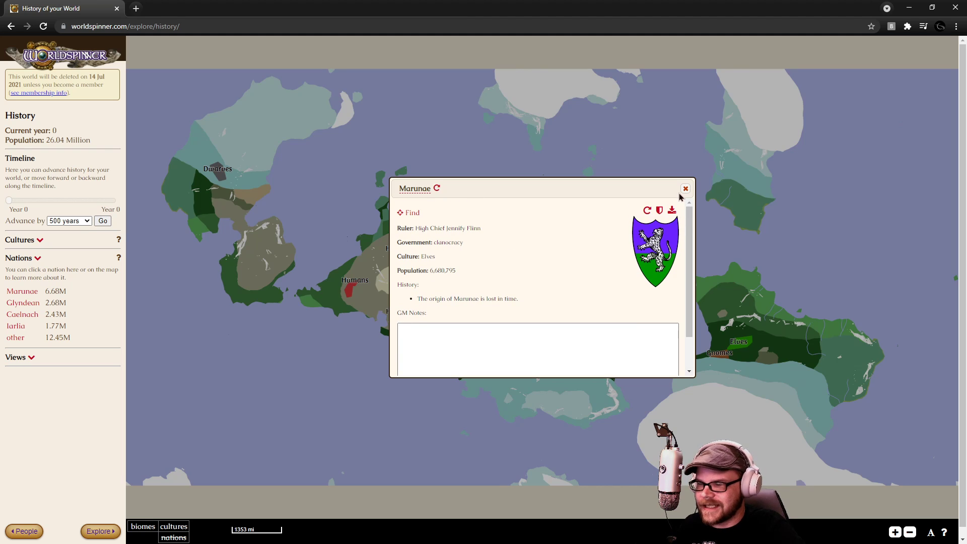
left_click(686, 189)
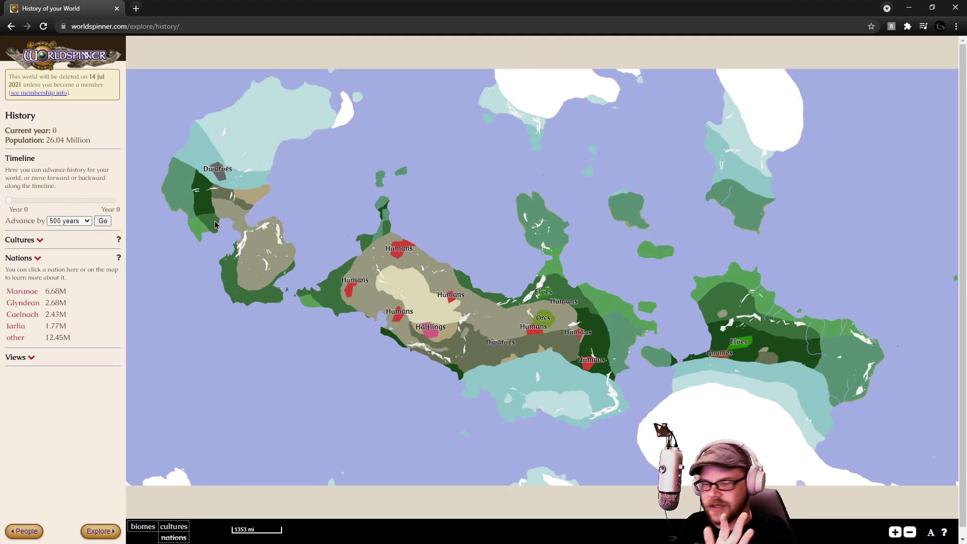
Advance the world's history by 100 years.
left_click(84, 221)
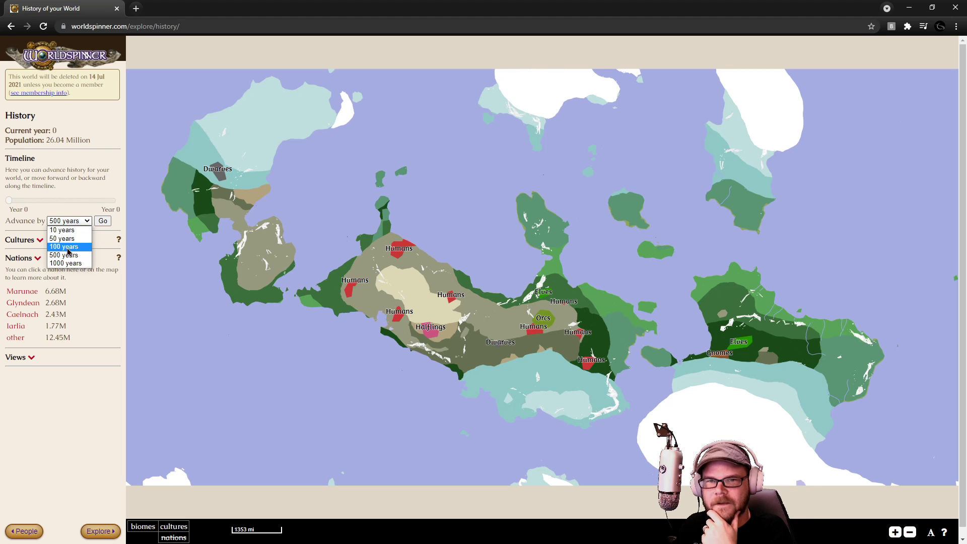
left_click(63, 246)
left_click(102, 222)
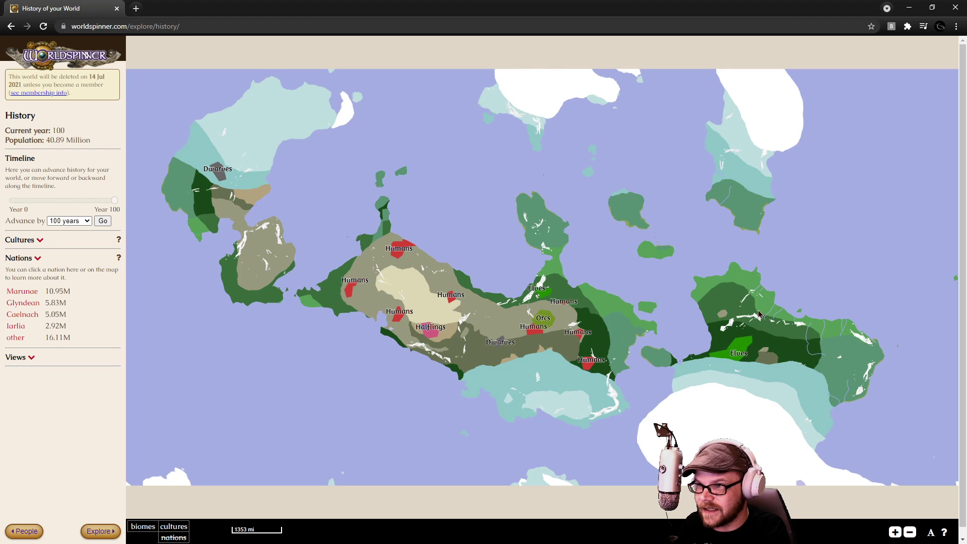
Read the Elves culture's description, and switch the map to show nations instead of cultures.
left_click(548, 363)
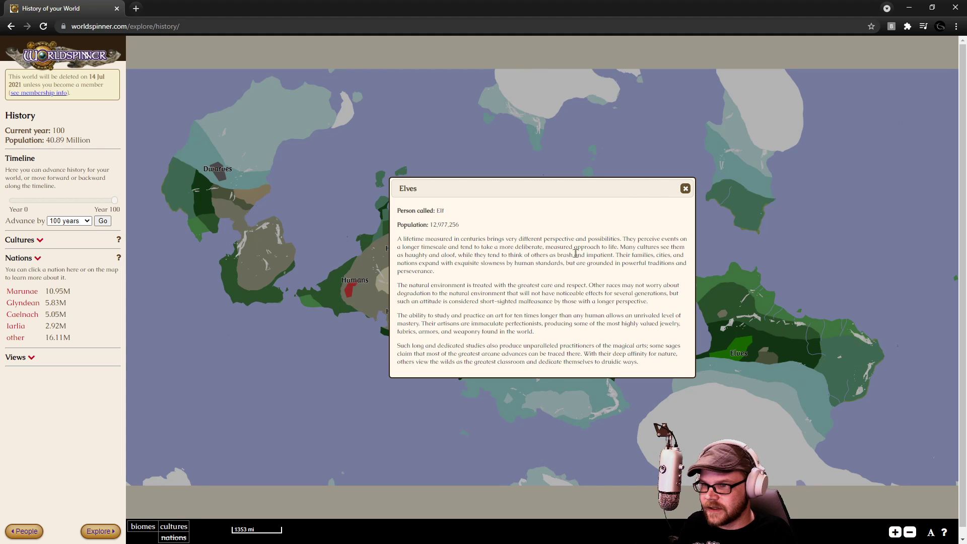
left_click(686, 189)
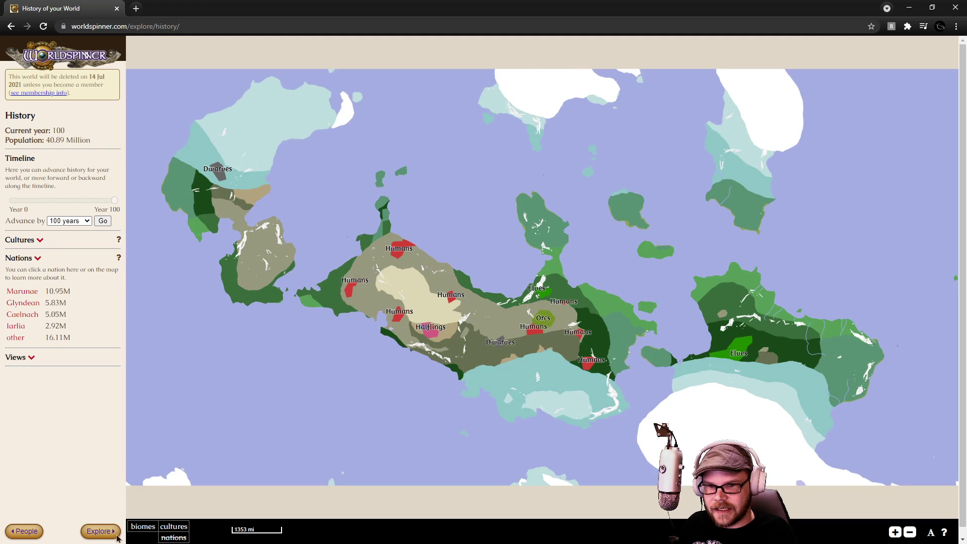
left_click(174, 537)
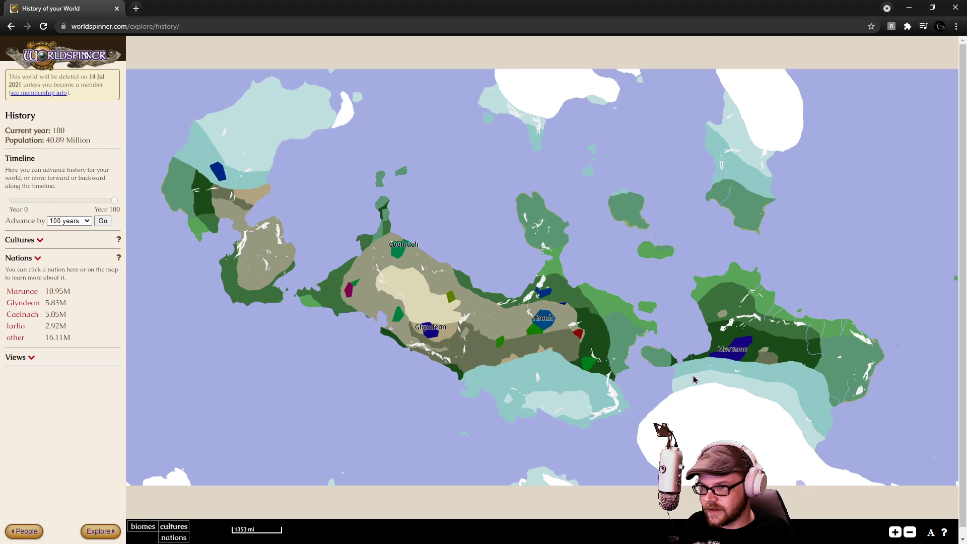
Open the Marunae nation from its territory on the eastern continent and read its updated government and history.
scroll(697, 363, "up", 1)
scroll(698, 366, "up", 4)
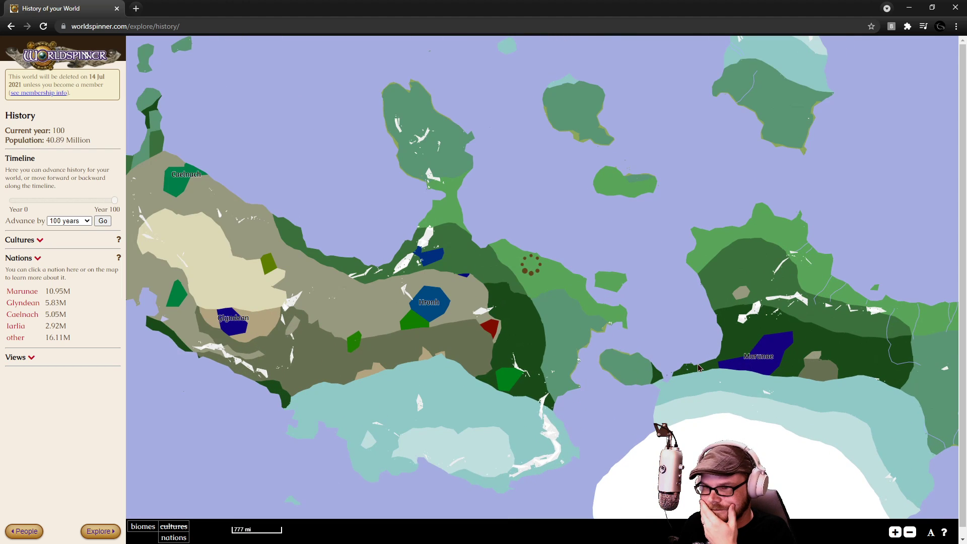
scroll(698, 368, "up", 1)
scroll(699, 368, "up", 2)
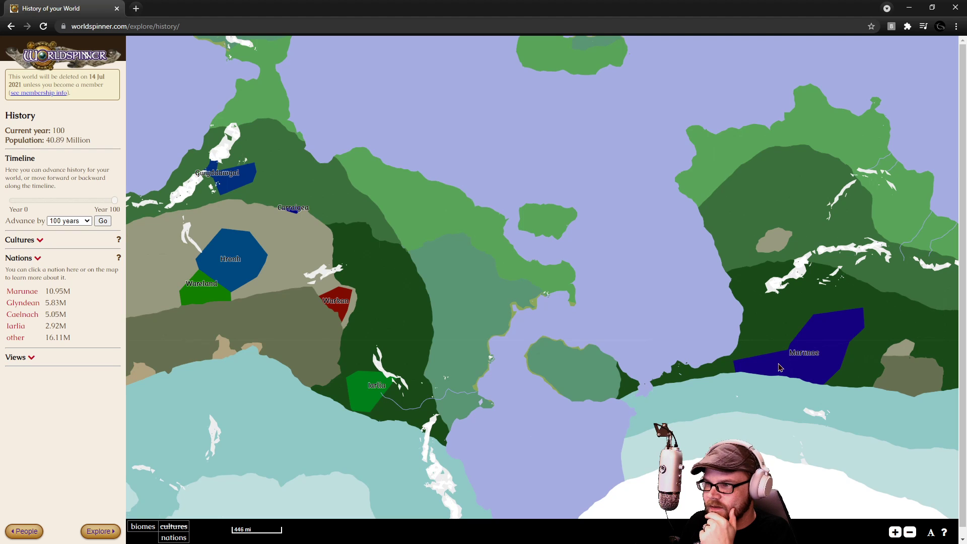
left_click(847, 321)
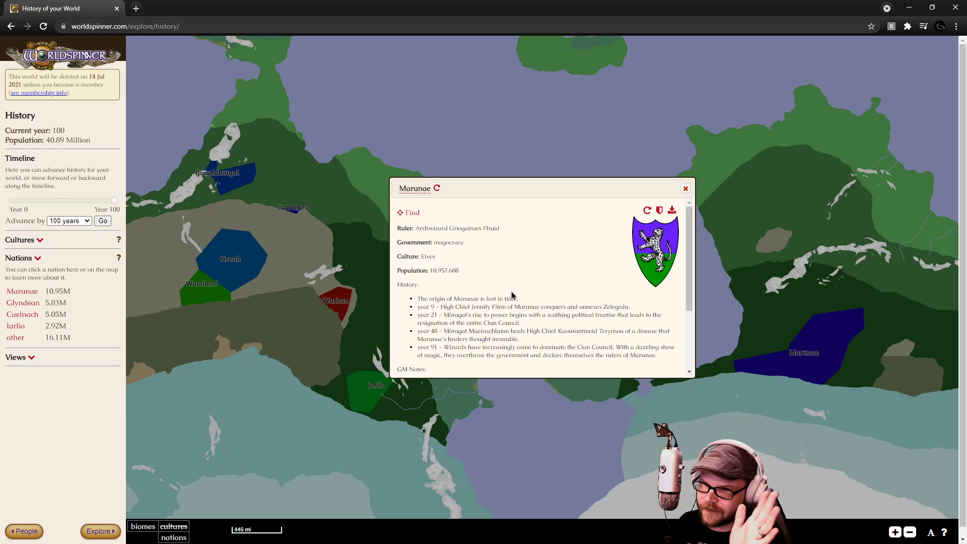
Finish reading Marunae's history, and read the government and history of the Warkan nation on the neighbouring continent.
scroll(516, 293, "down", 1)
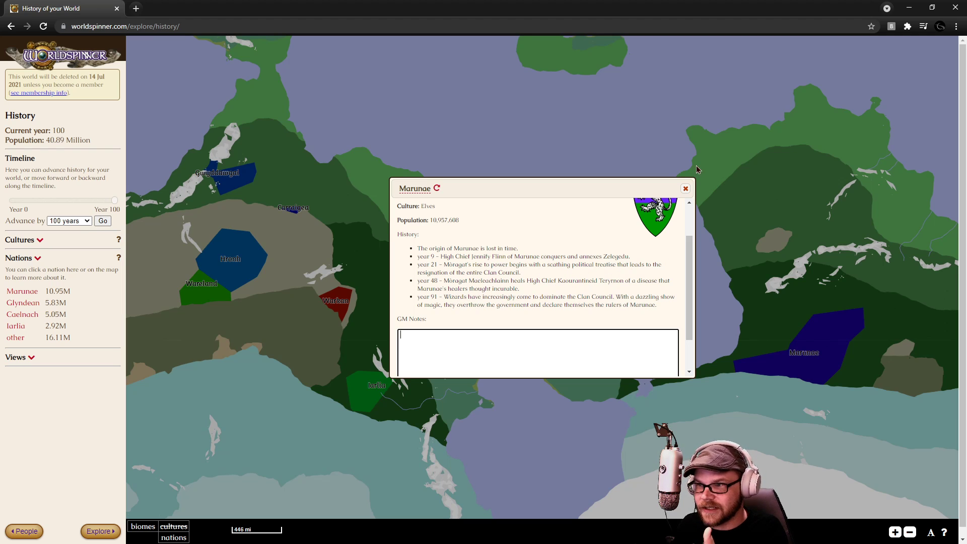
left_click(686, 188)
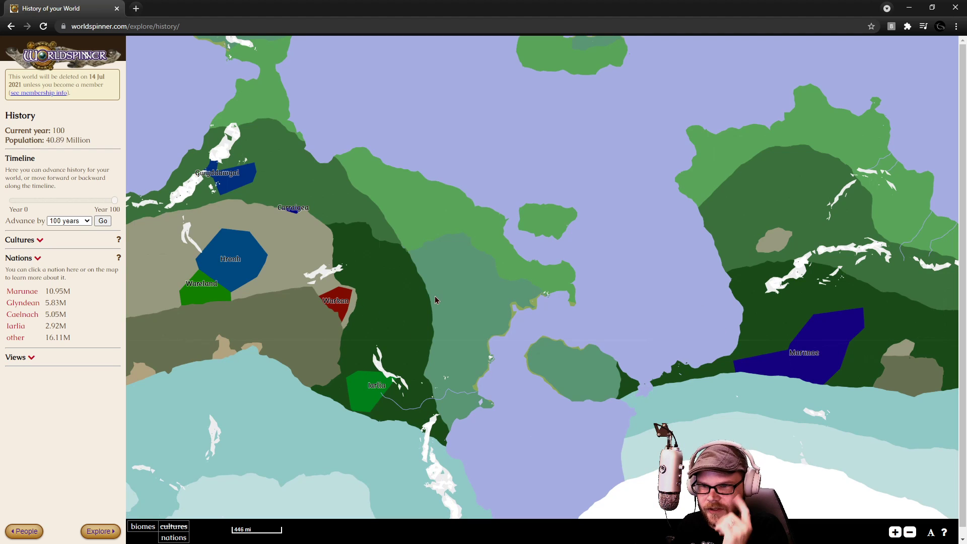
left_click(411, 250)
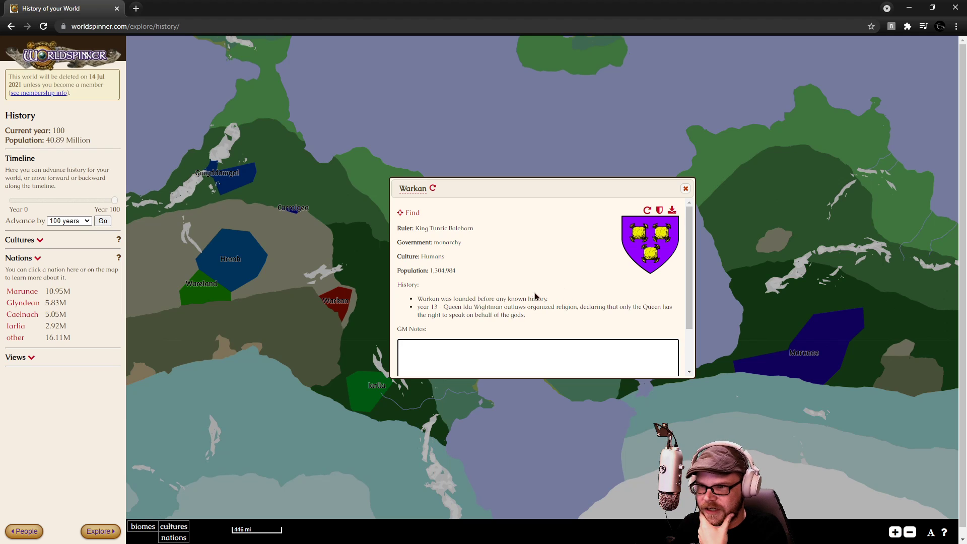
scroll(565, 289, "down", 1)
scroll(573, 275, "up", 1)
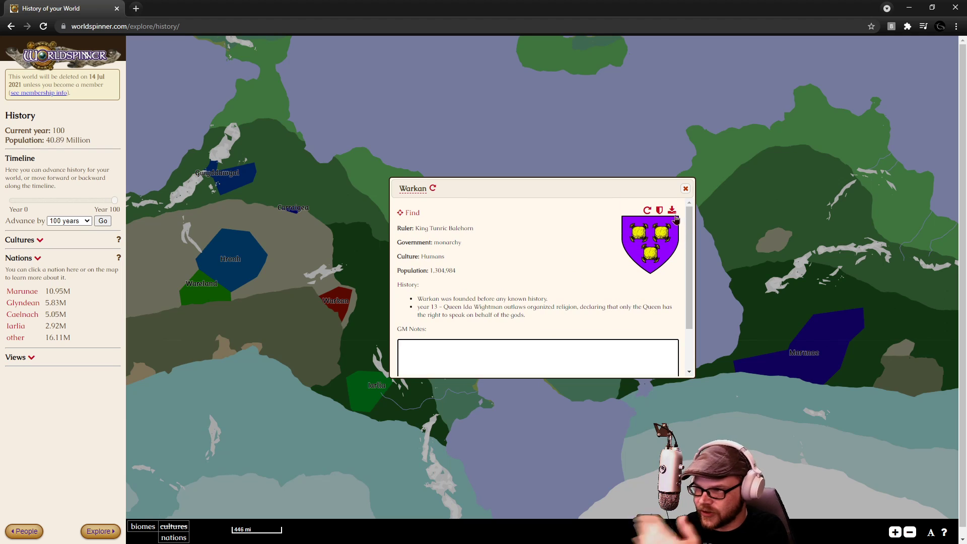
left_click(685, 189)
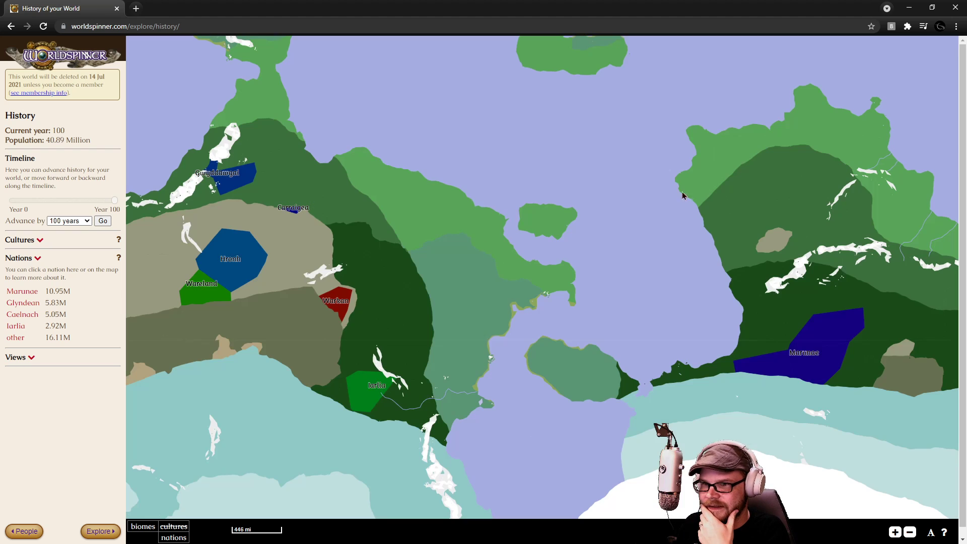
Advance the world's history by 500 years.
left_click(60, 221)
left_click(59, 256)
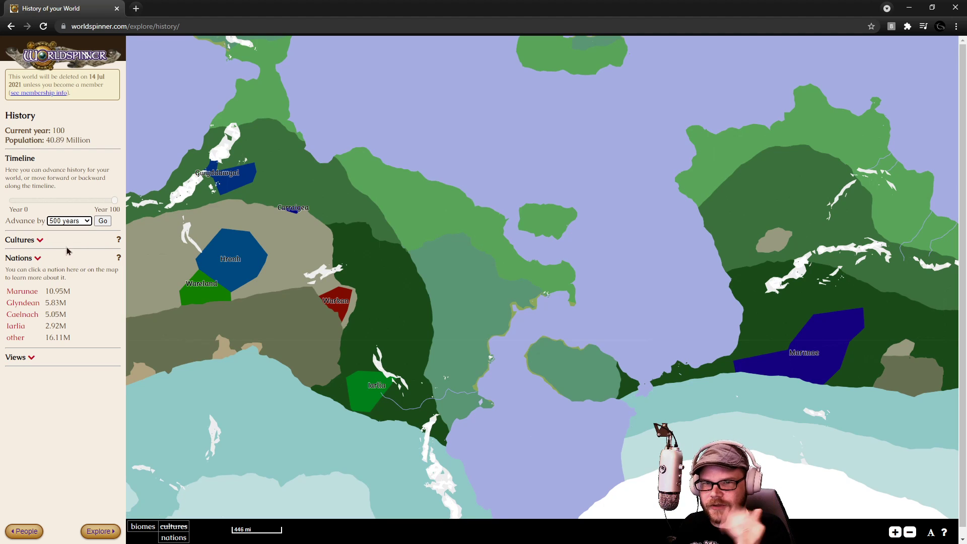
left_click(102, 222)
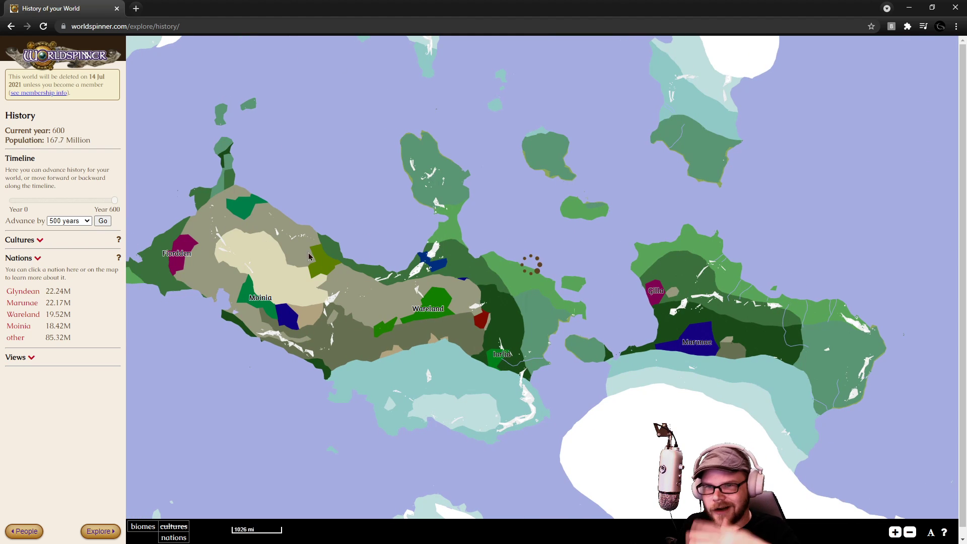
Open the Gilla nation on the eastern continent and read its ruler, government and history.
left_click(657, 299)
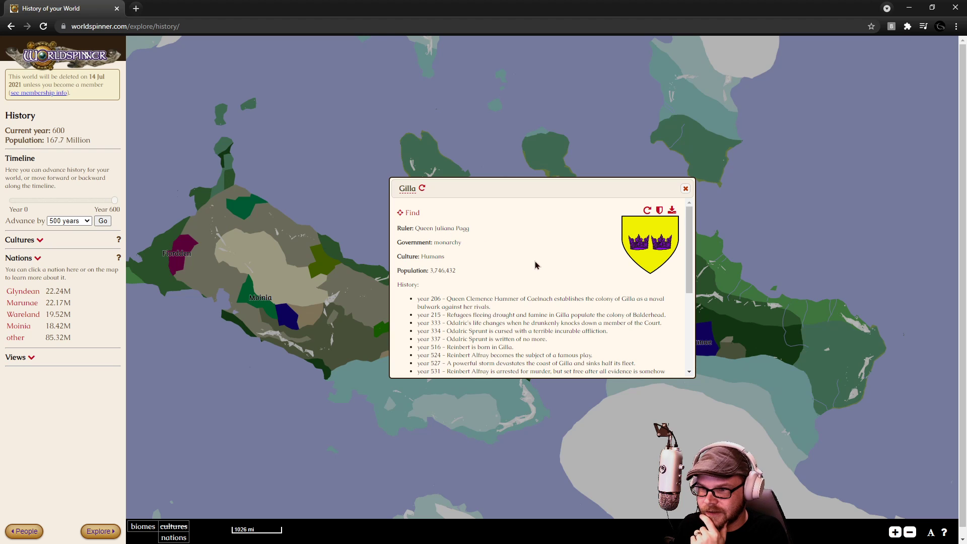
scroll(535, 265, "down", 1)
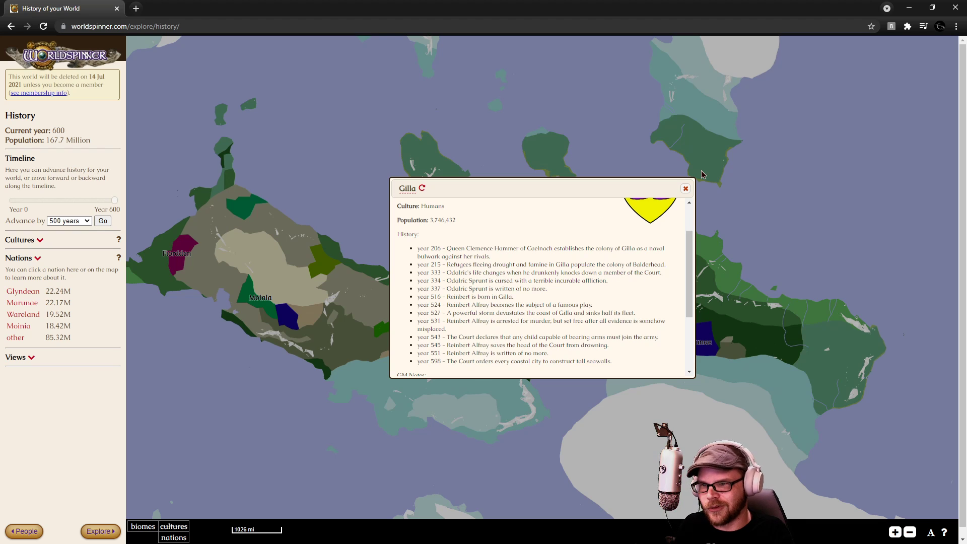
left_click(685, 189)
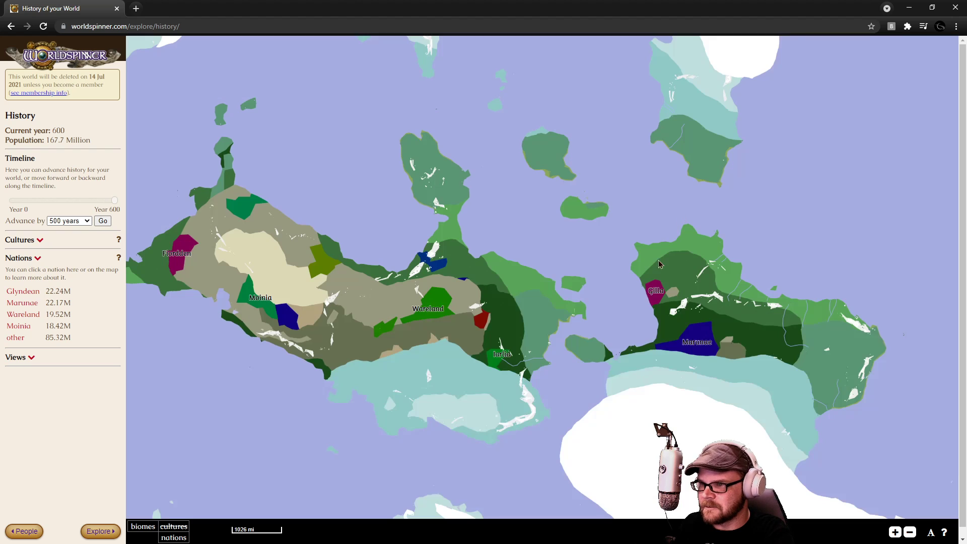
Check the list of cultures, switch the map from nations to cultures, and open the Dwarves culture in the far northwest.
scroll(531, 264, "up", 2)
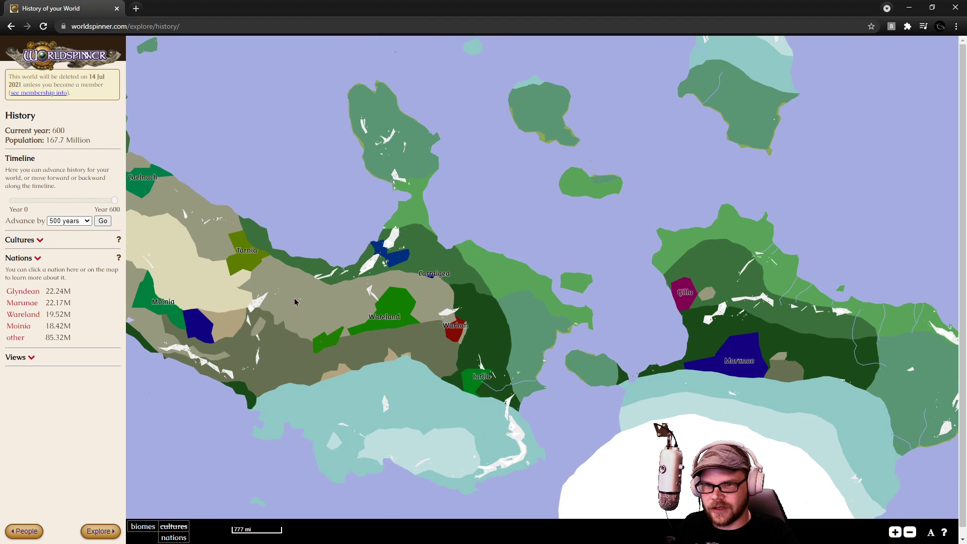
left_click(40, 241)
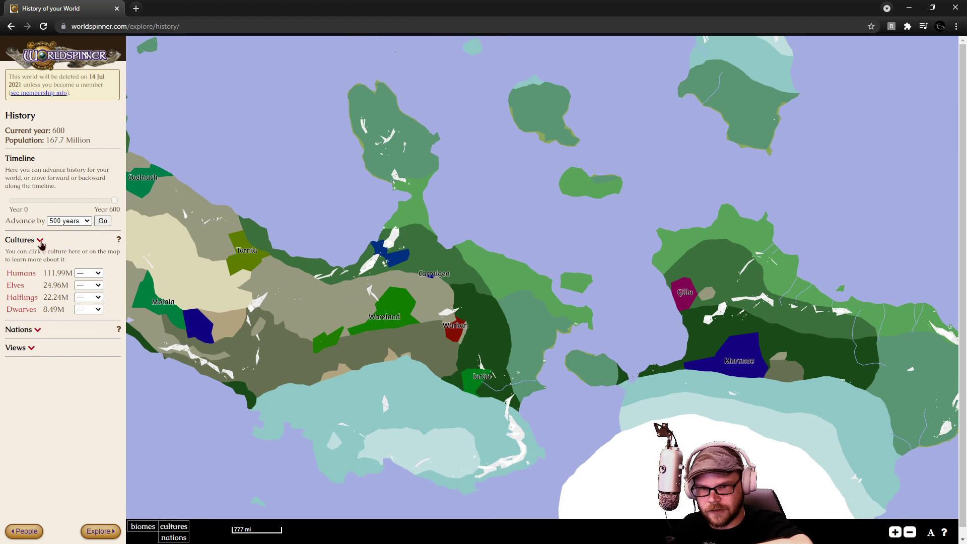
left_click(41, 244)
left_click_drag(367, 234, 626, 250)
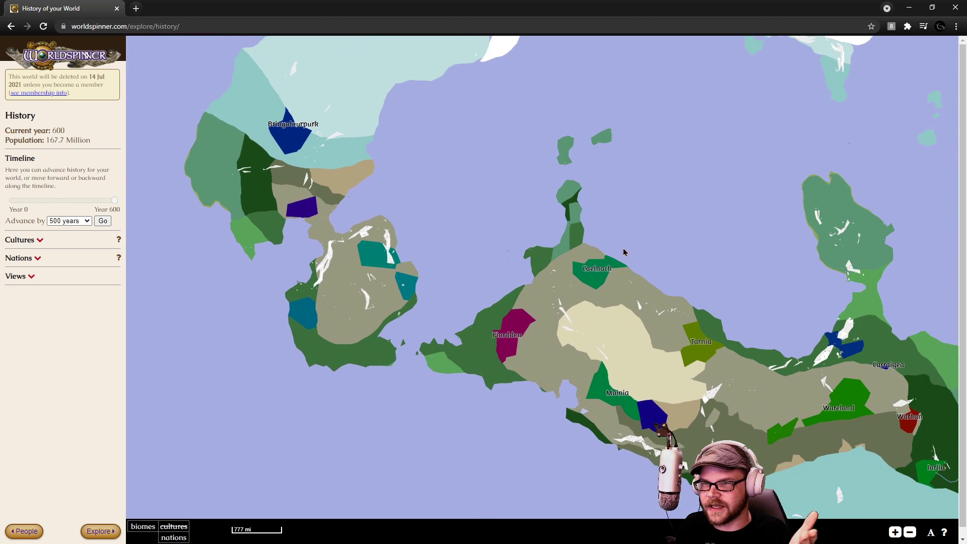
left_click(174, 527)
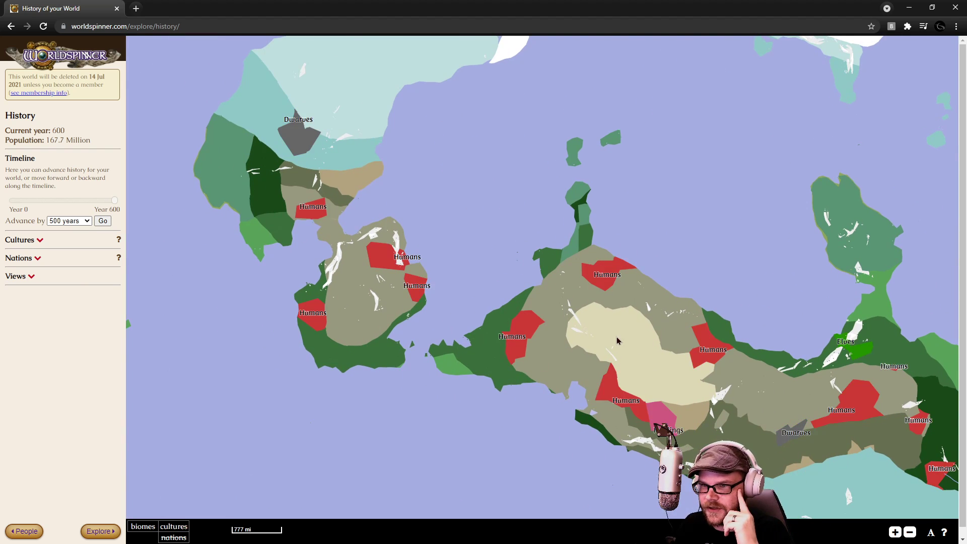
left_click_drag(619, 339, 541, 313)
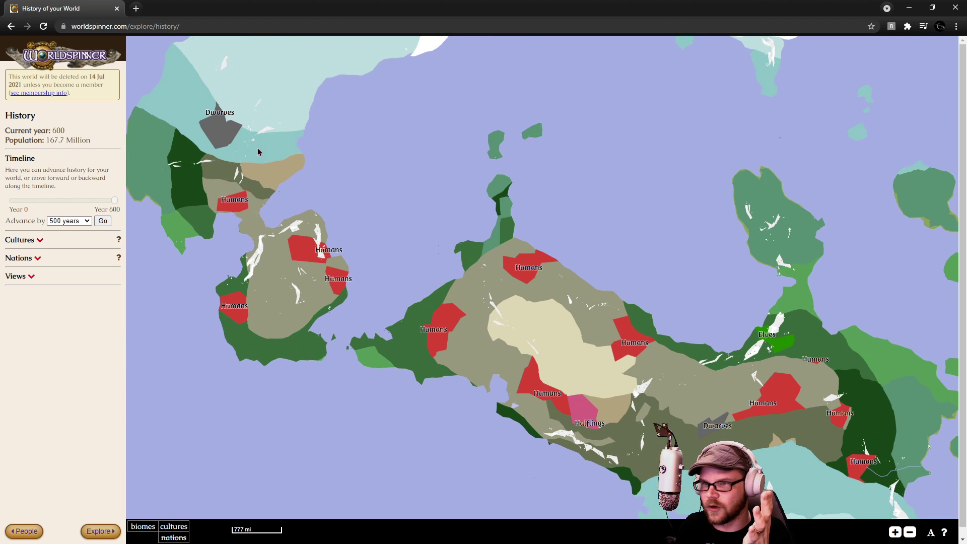
left_click(224, 140)
left_click(684, 188)
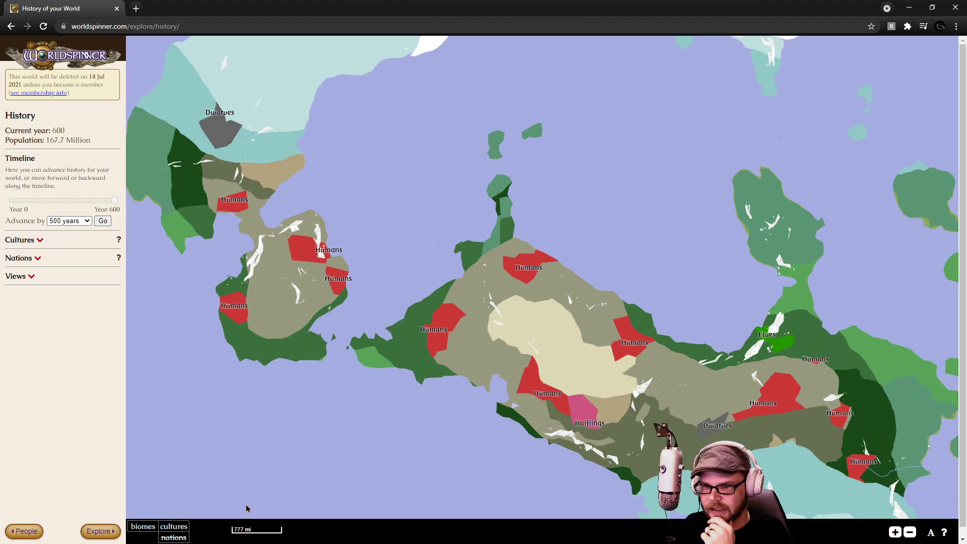
Switch the map back to nations and read the full history of the Brinyolvurpurk nation in the northwest.
left_click(174, 537)
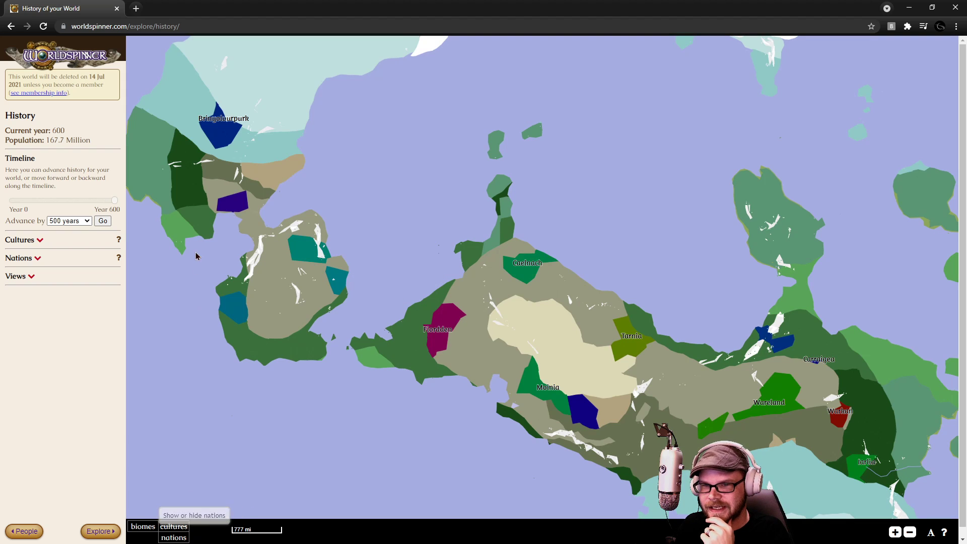
left_click(225, 133)
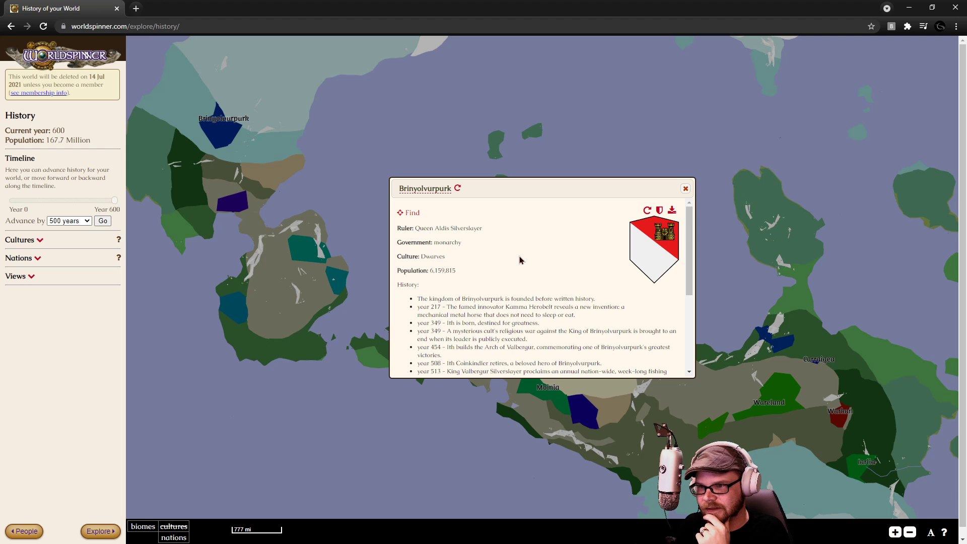
scroll(519, 262, "down", 1)
scroll(514, 298, "down", 1)
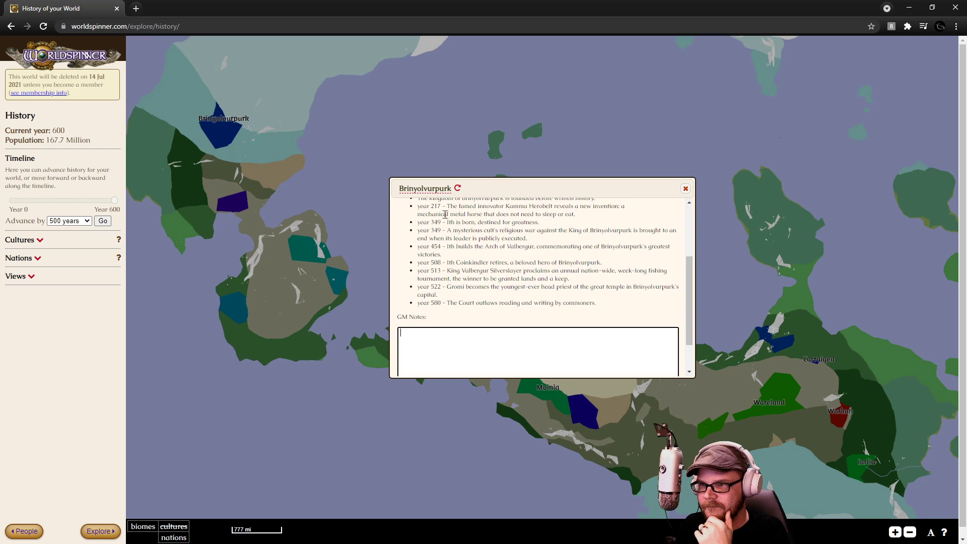
left_click(686, 188)
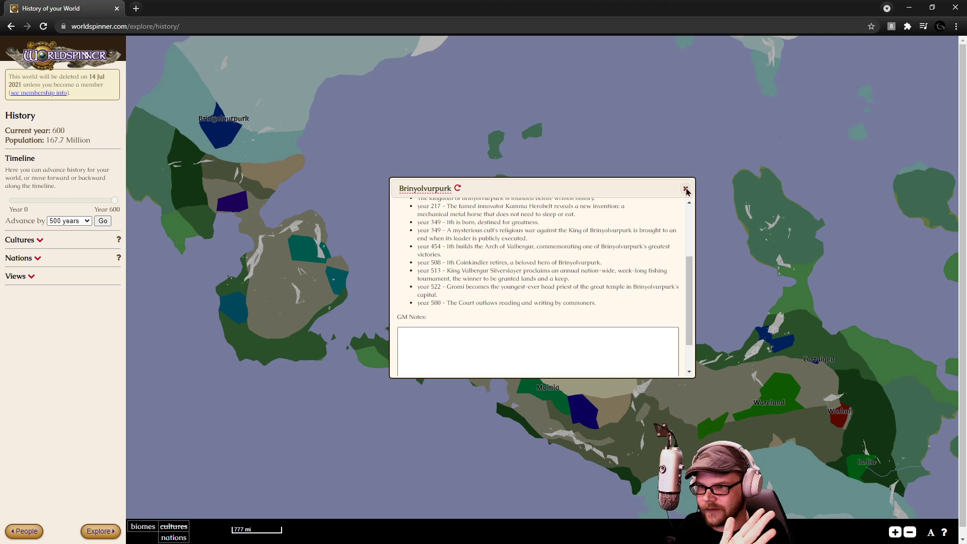
left_click(218, 130)
scroll(547, 332, "down", 1)
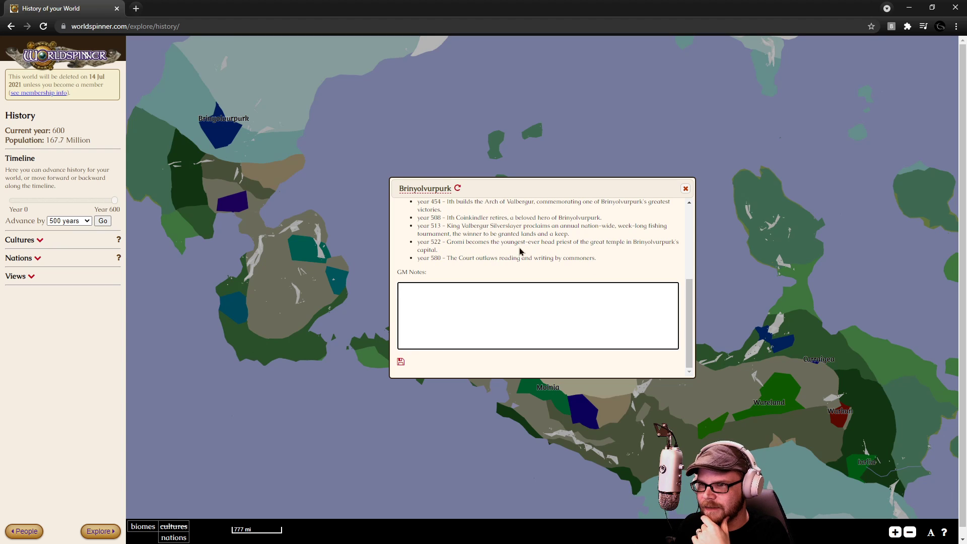
left_click(686, 188)
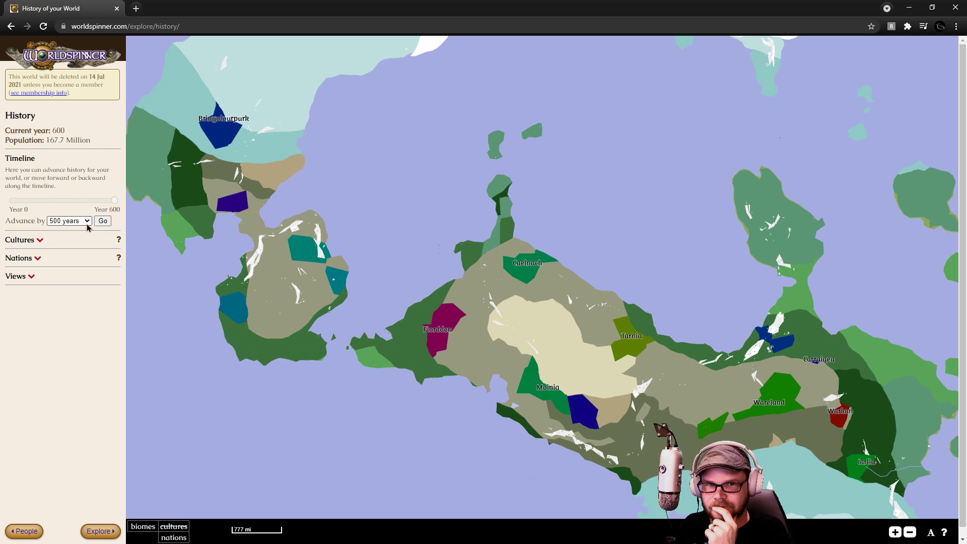
Advance the world's history by another 500 years.
left_click(86, 224)
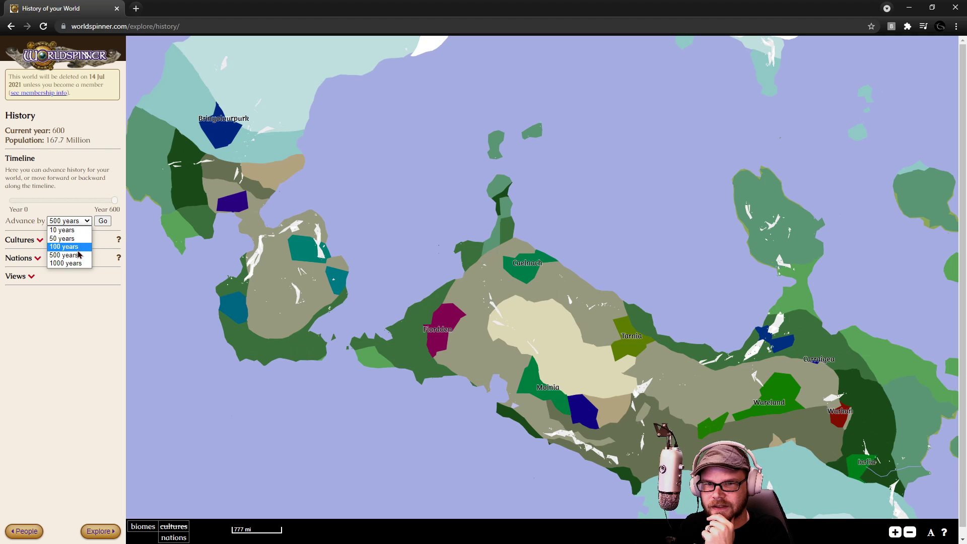
left_click(78, 256)
left_click(102, 220)
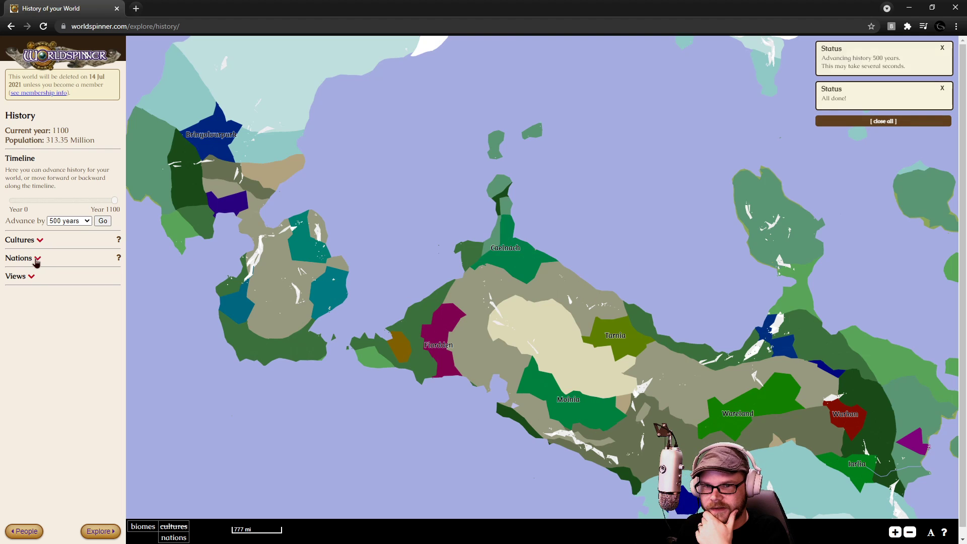
Review the updated populations in the lists of nations and cultures.
left_click(34, 278)
left_click(35, 278)
left_click(38, 258)
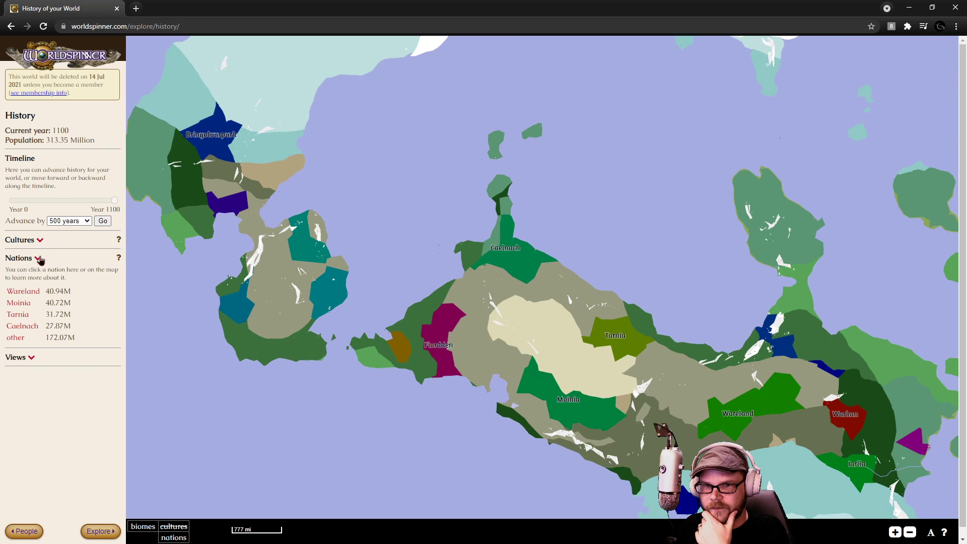
left_click(38, 256)
left_click(38, 240)
left_click(38, 240)
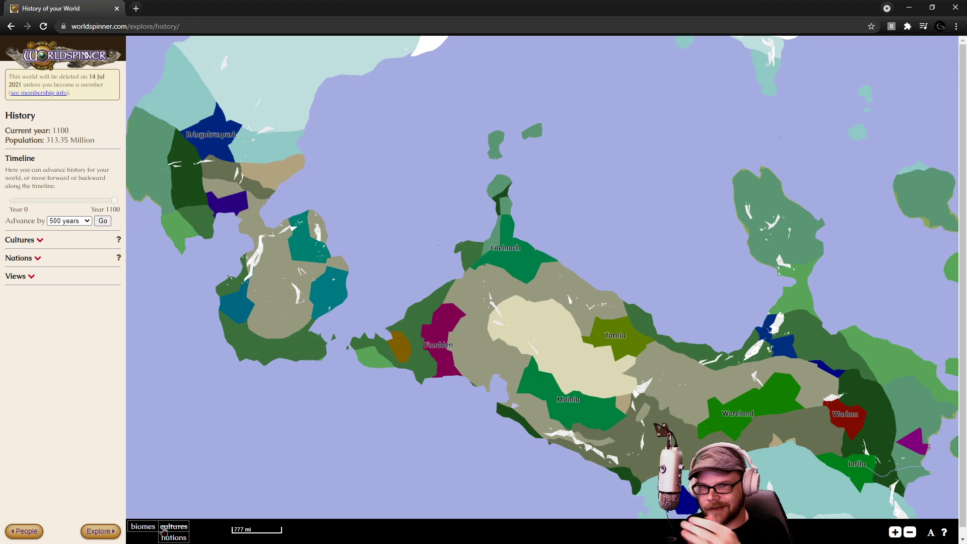
Move on to the Explore stage of the world and read the summary of the Mount Cobalt point of interest.
left_click(95, 537)
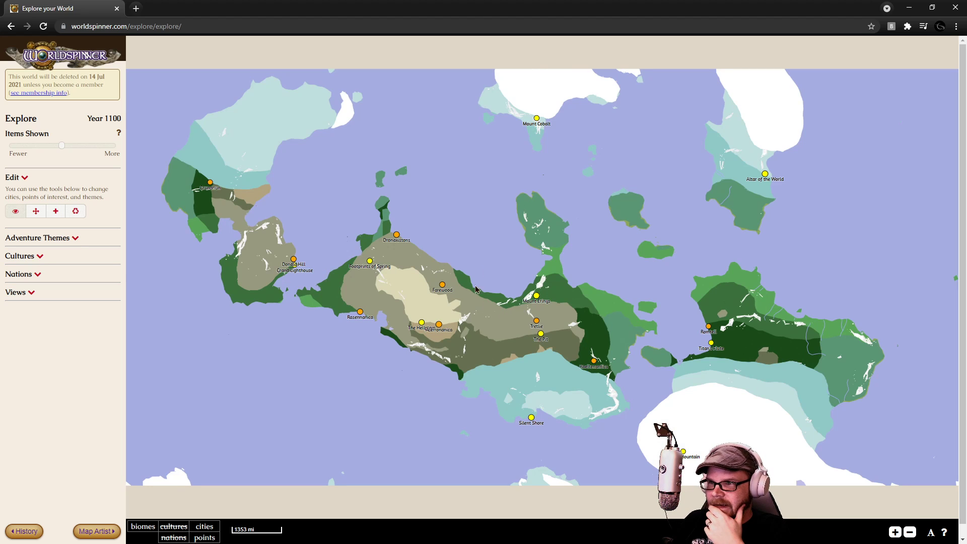
left_click(536, 118)
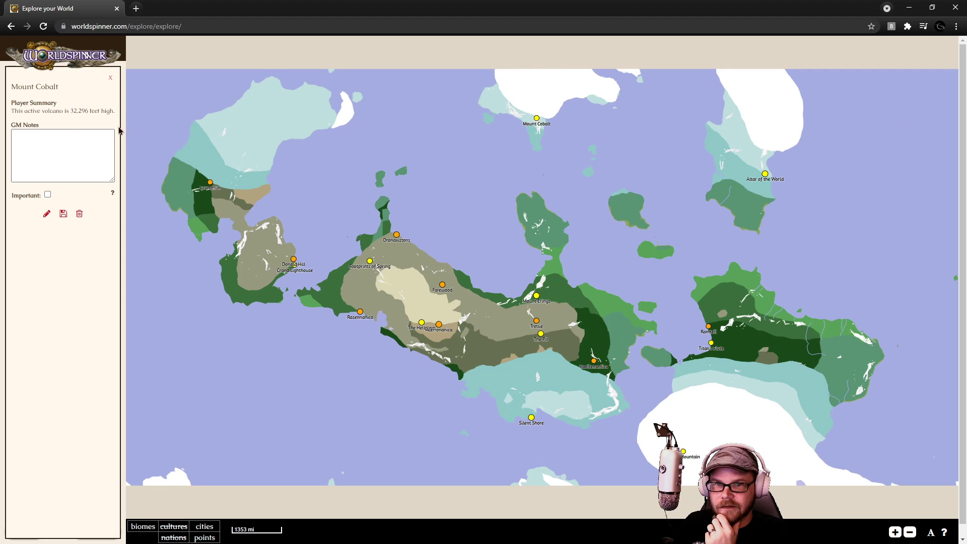
left_click(112, 79)
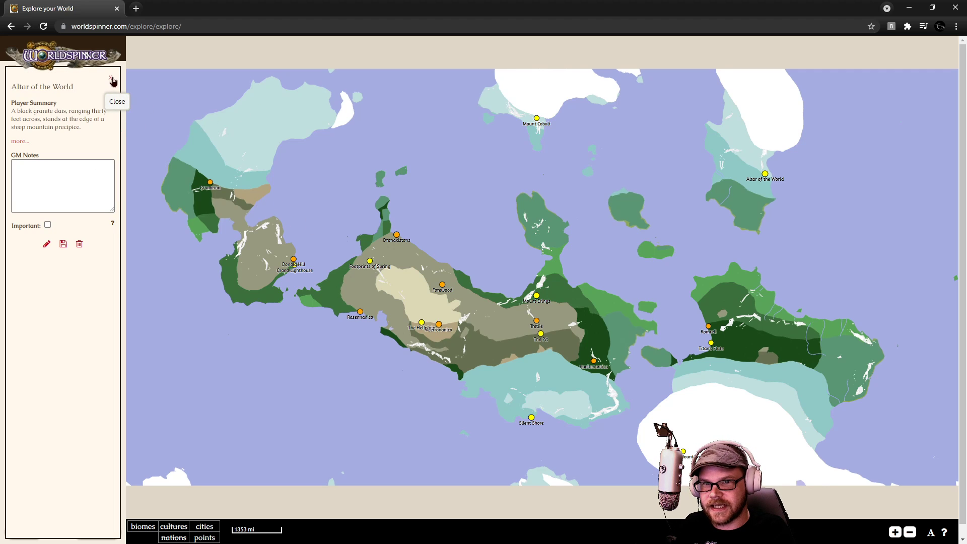
Read the full description of the Altar of the World and close its details.
left_click(22, 141)
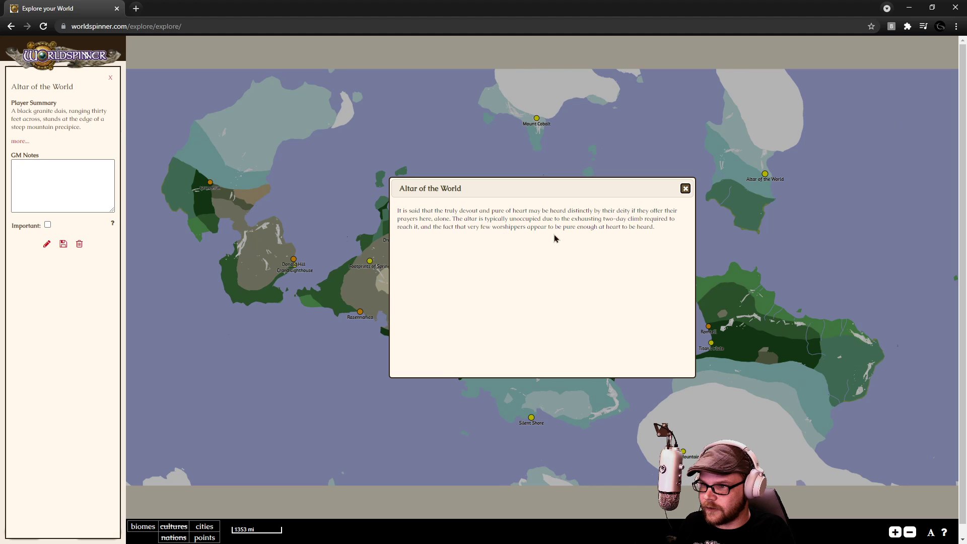
left_click(686, 193)
scroll(654, 308, "up", 2)
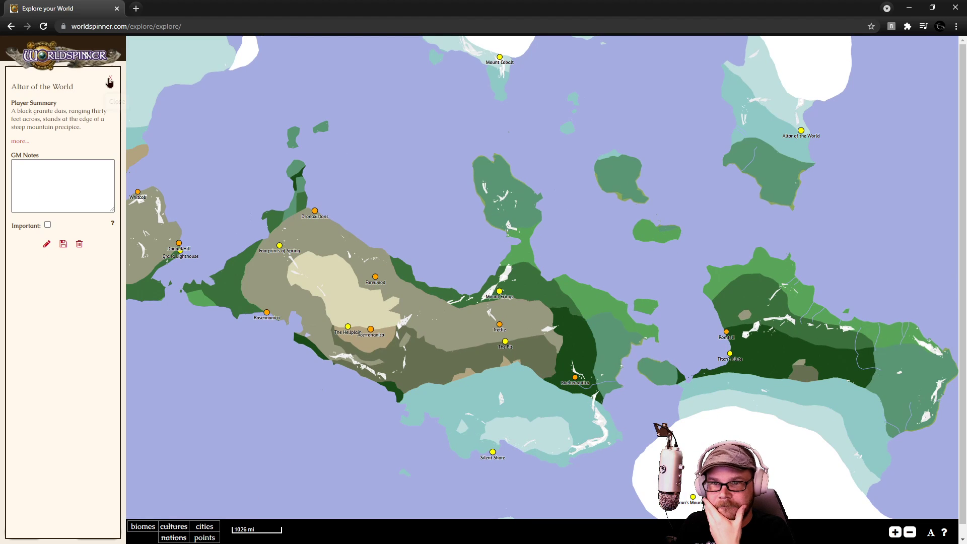
left_click(110, 78)
Set the map to show the most cities and points of interest, and read the full description of The Pit.
left_click_drag(61, 146, 119, 149)
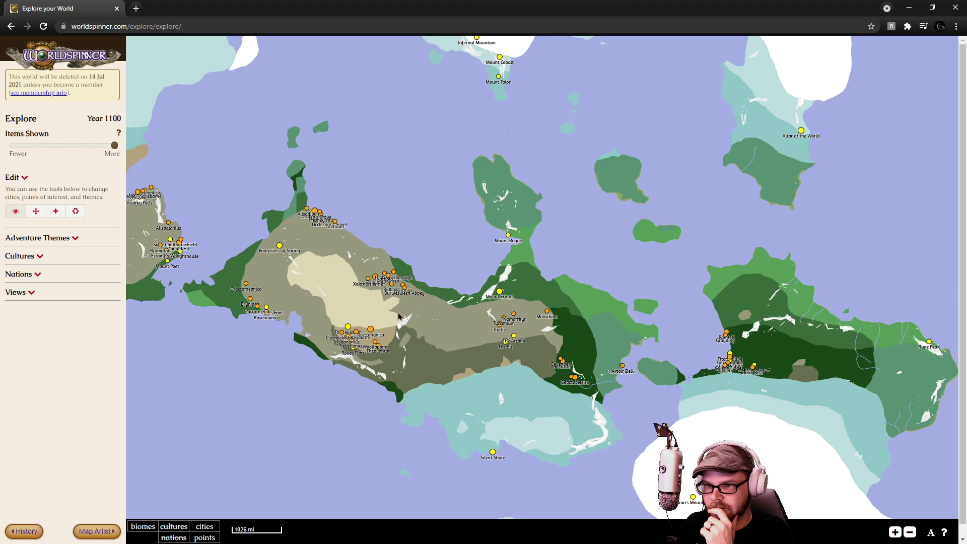
scroll(371, 310, "up", 2)
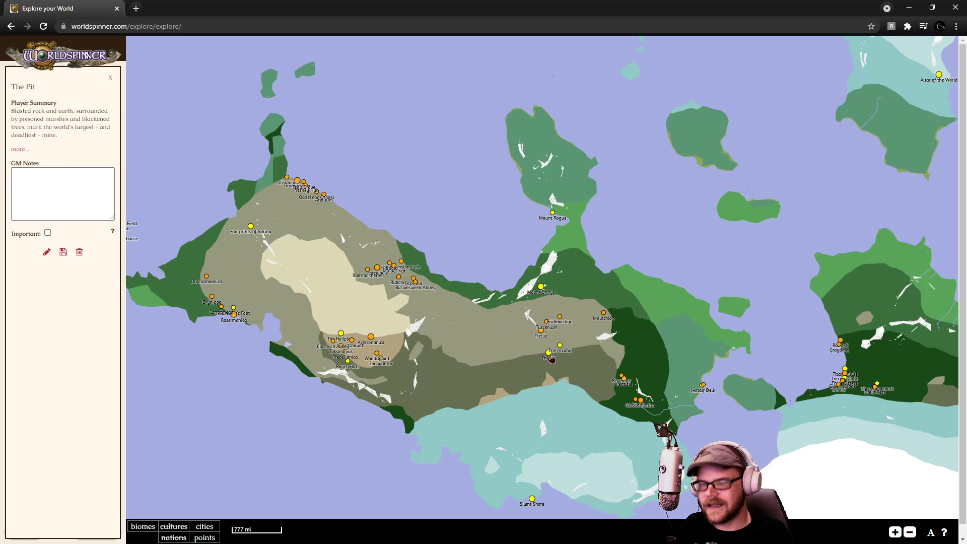
left_click(22, 150)
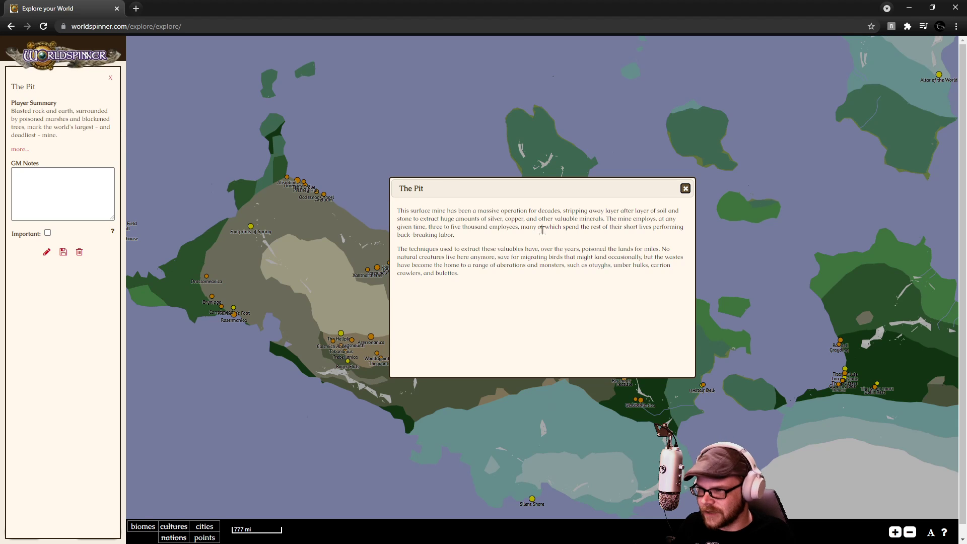
left_click(685, 189)
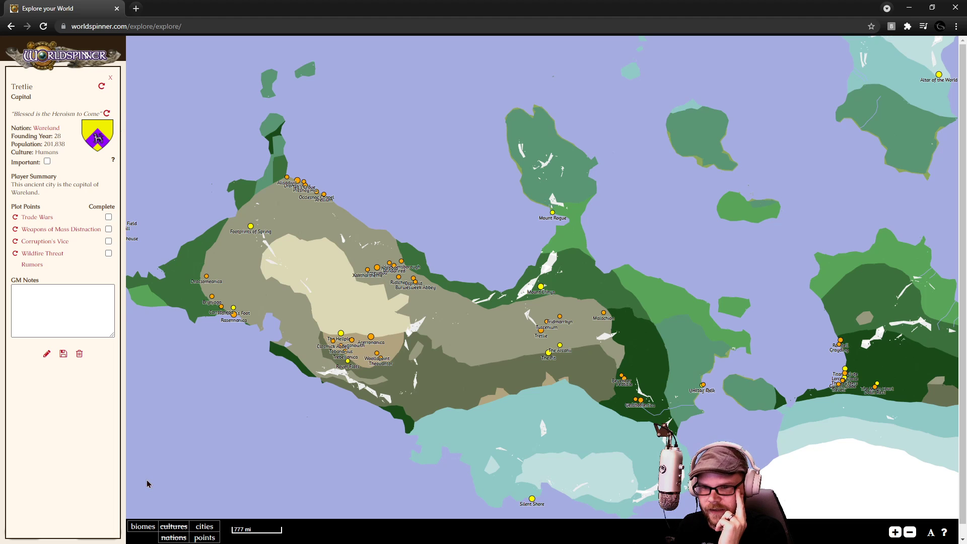
Show the nations on the map and read the Trade Wars plot point of Tretlie, the capital of Wareland.
left_click(175, 538)
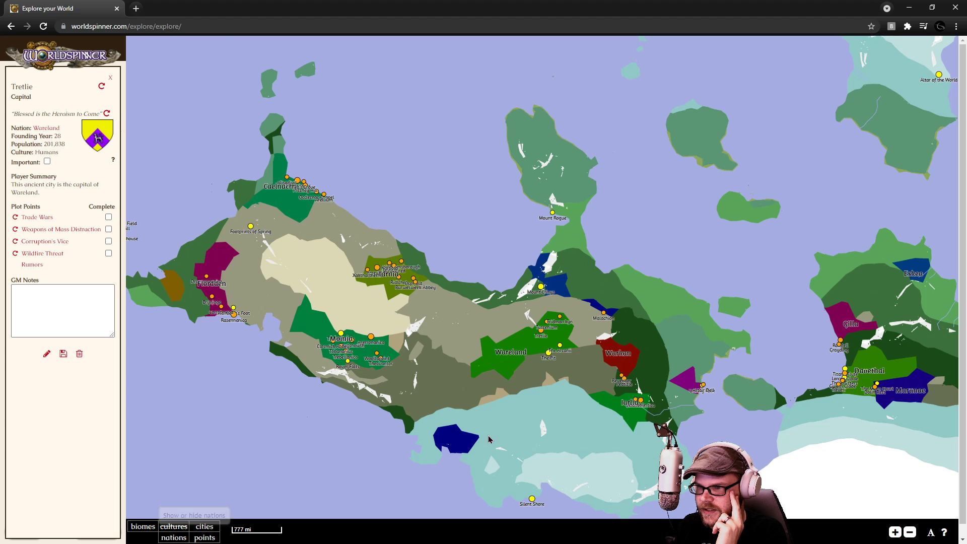
scroll(487, 302, "up", 1)
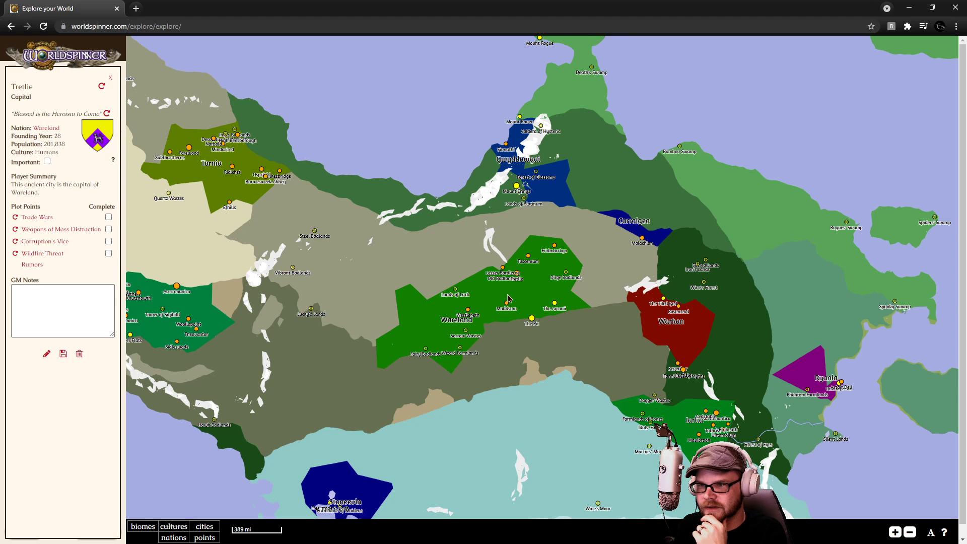
scroll(507, 295, "up", 1)
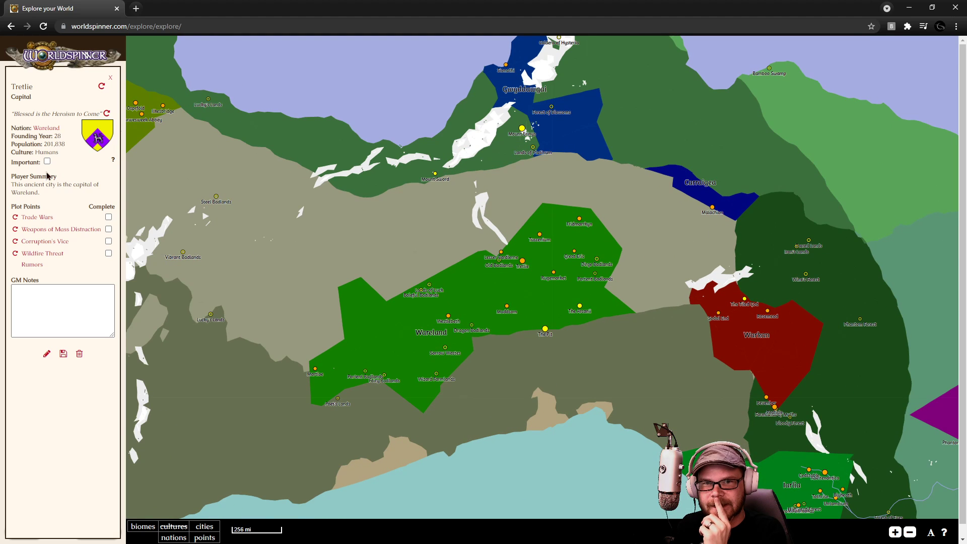
left_click(31, 222)
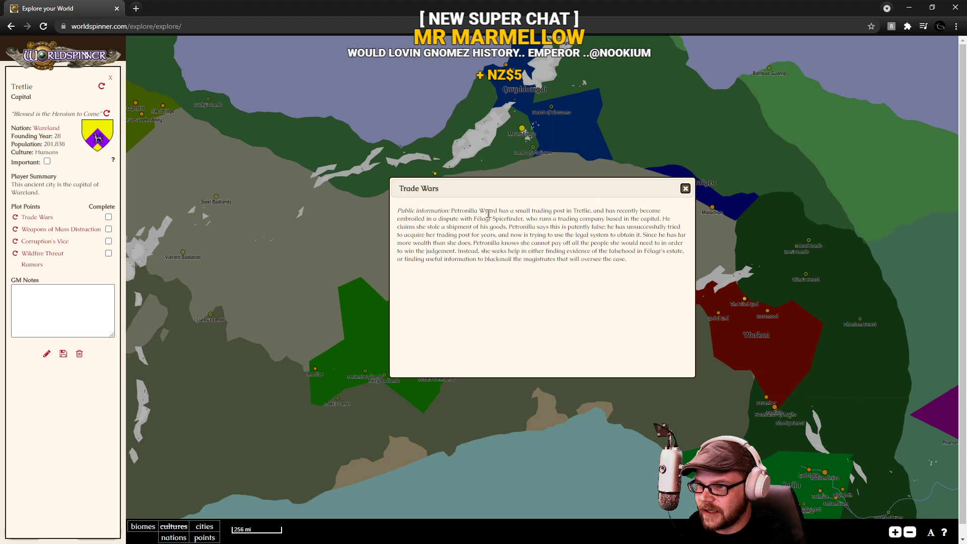
left_click(685, 189)
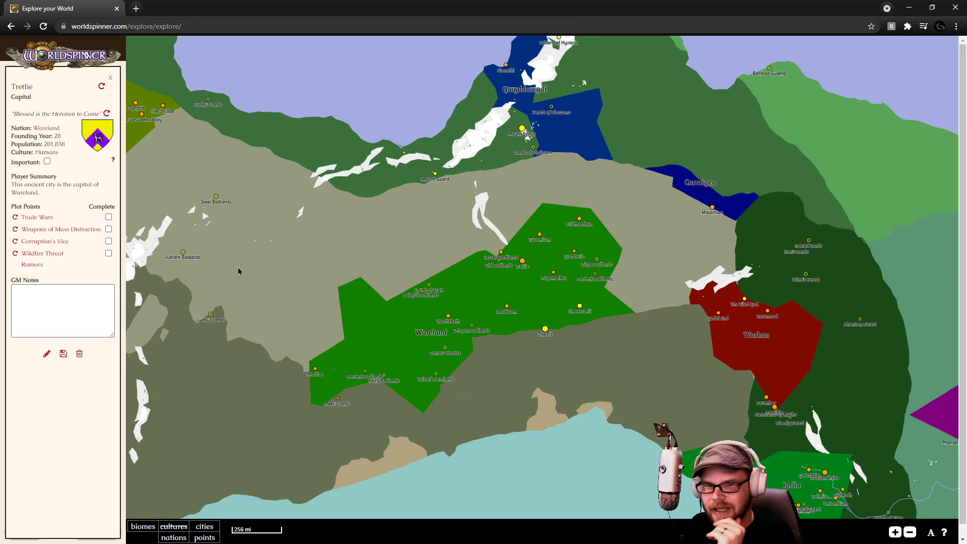
Read Tretlie's Wildfire Threat plot point and its Rumors, closing each description.
left_click(42, 255)
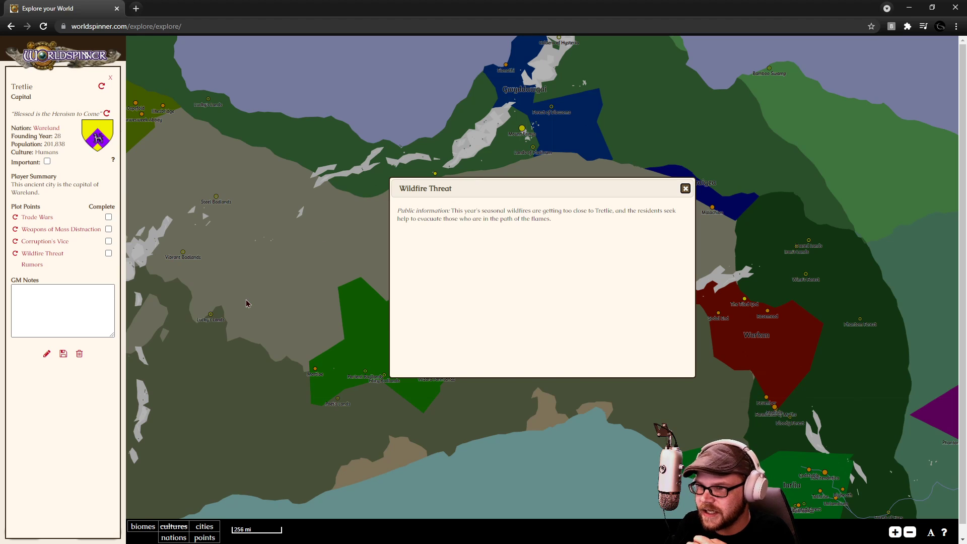
left_click(686, 188)
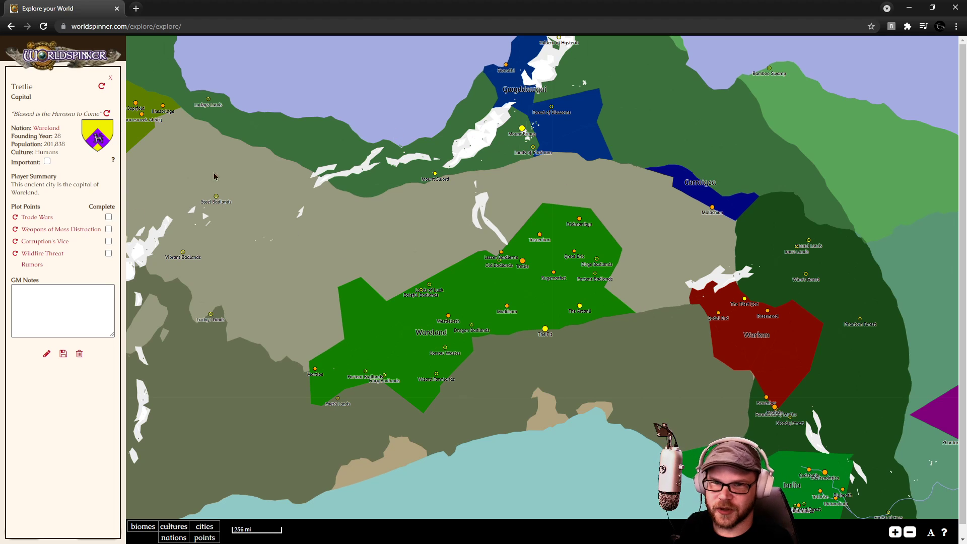
left_click(32, 267)
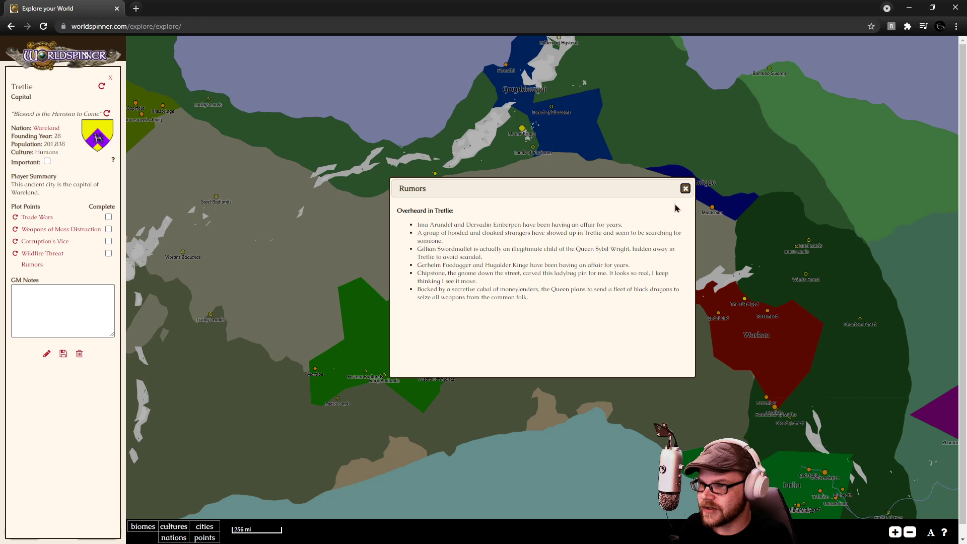
left_click(685, 188)
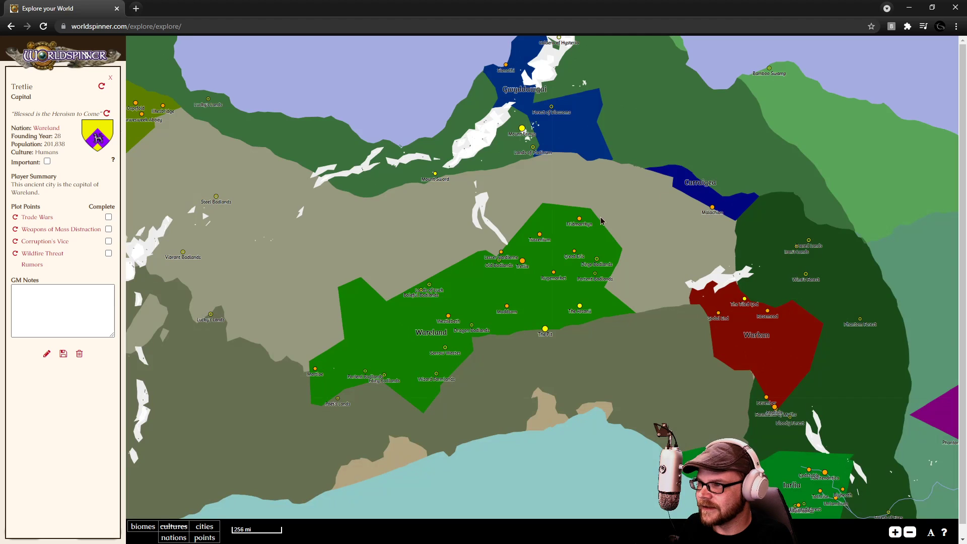
Read the details of the points of interest Mount Erinys and Steel Badlands, closing each one.
left_click(524, 131)
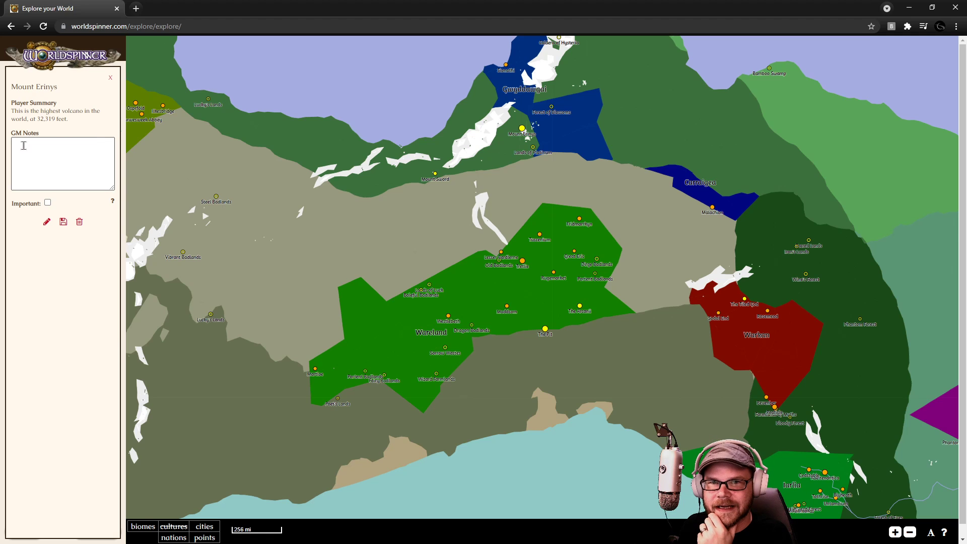
left_click(111, 77)
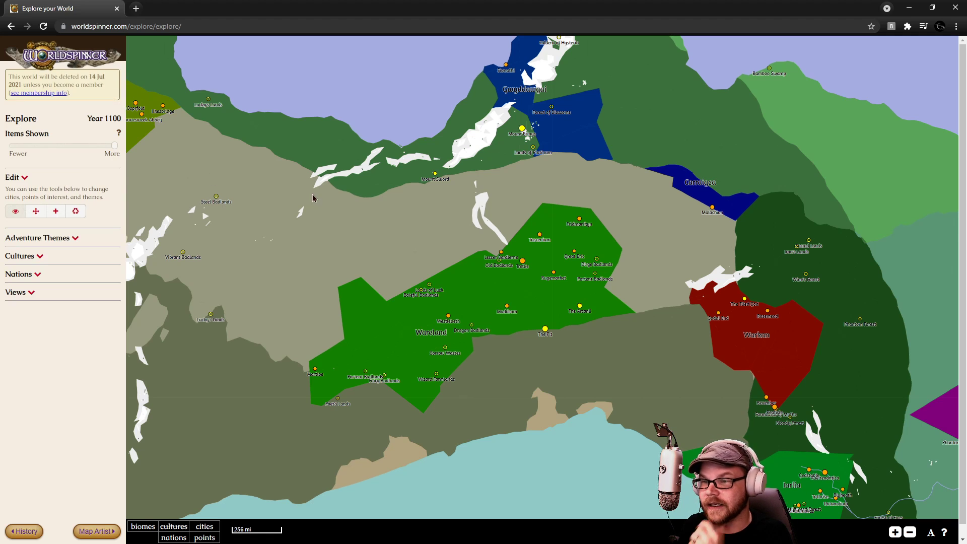
left_click_drag(281, 231, 460, 234)
left_click_drag(270, 220, 440, 272)
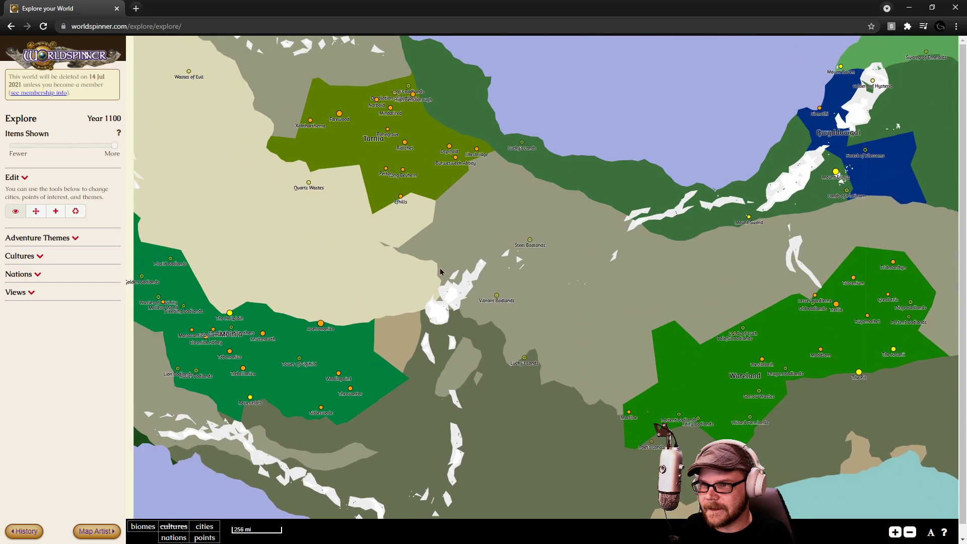
left_click(601, 261)
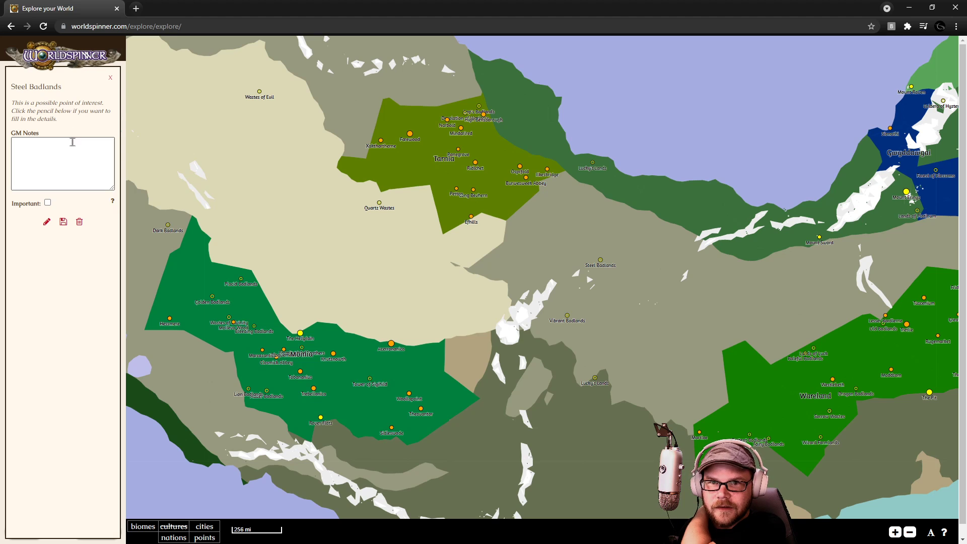
left_click(111, 77)
Check the details of the Wastes of Evil point of interest in the desert and close them.
left_click_drag(275, 185, 451, 262)
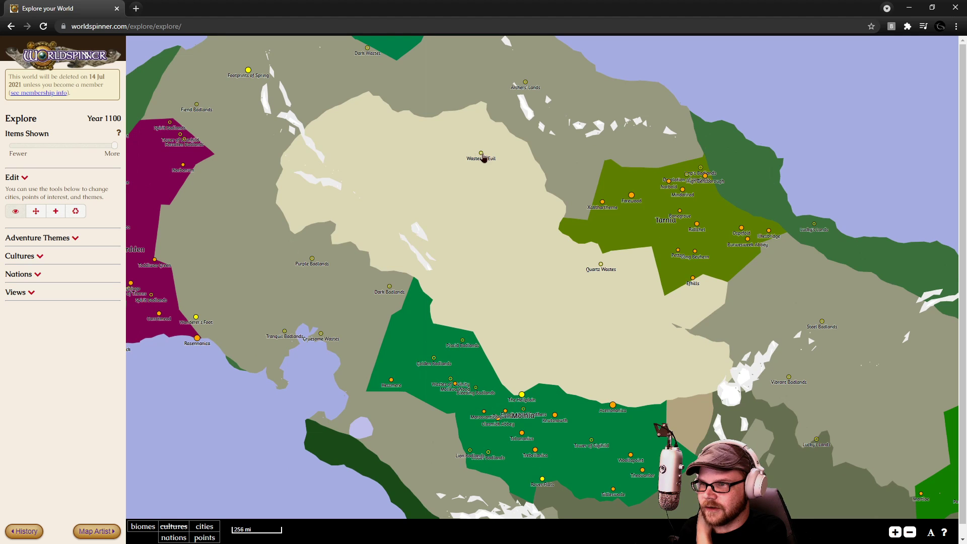
left_click(483, 158)
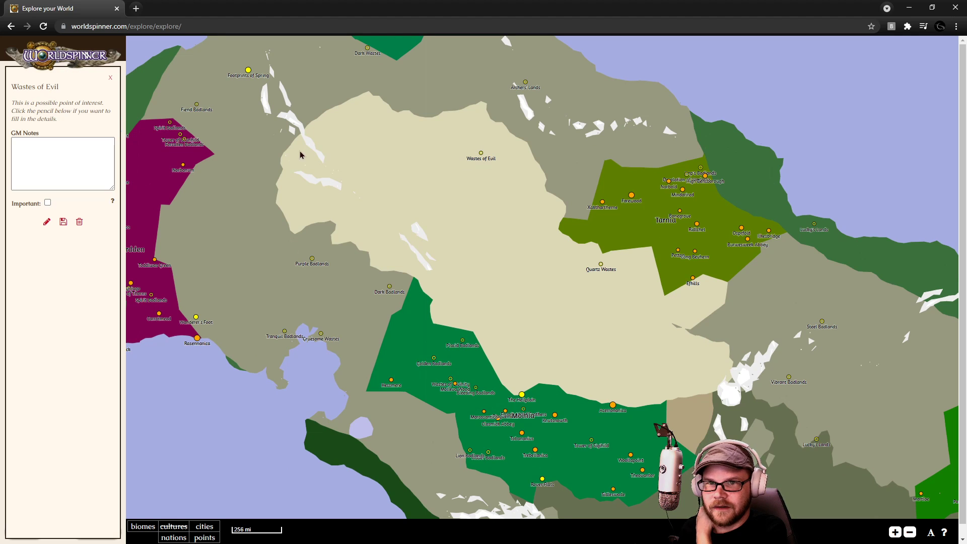
left_click(111, 79)
Read the player summary of the Wanderer's Foot point of interest beside the nation of Flordden.
left_click_drag(230, 223, 361, 241)
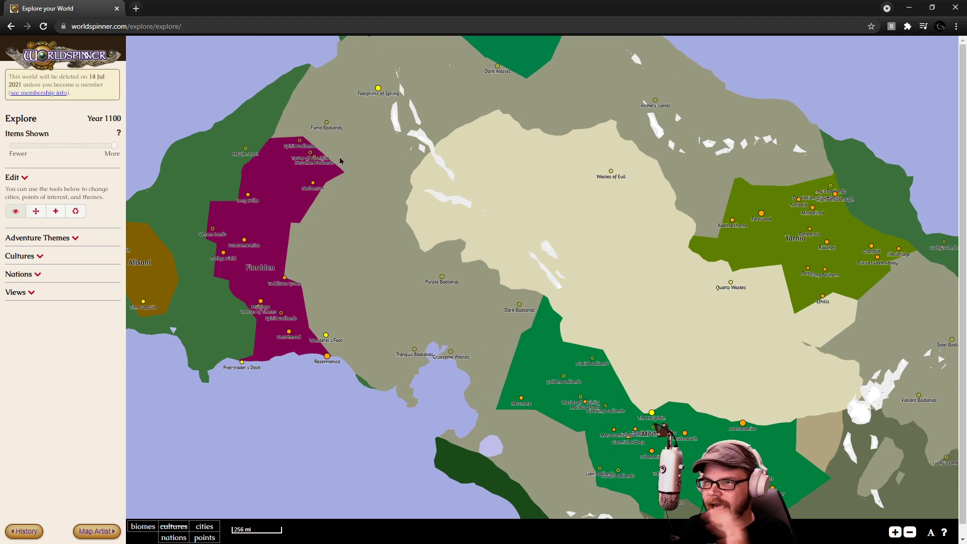
left_click_drag(390, 182, 435, 216)
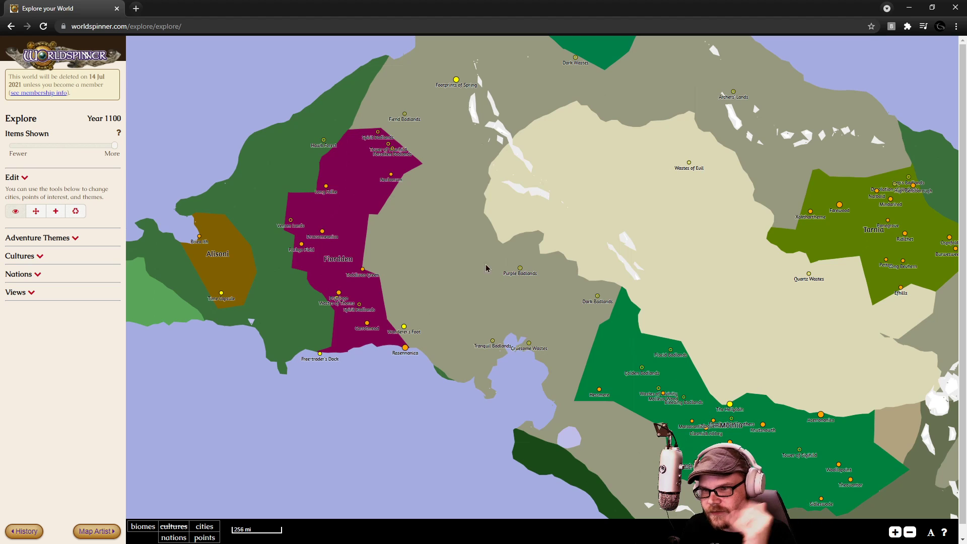
scroll(454, 257, "up", 2)
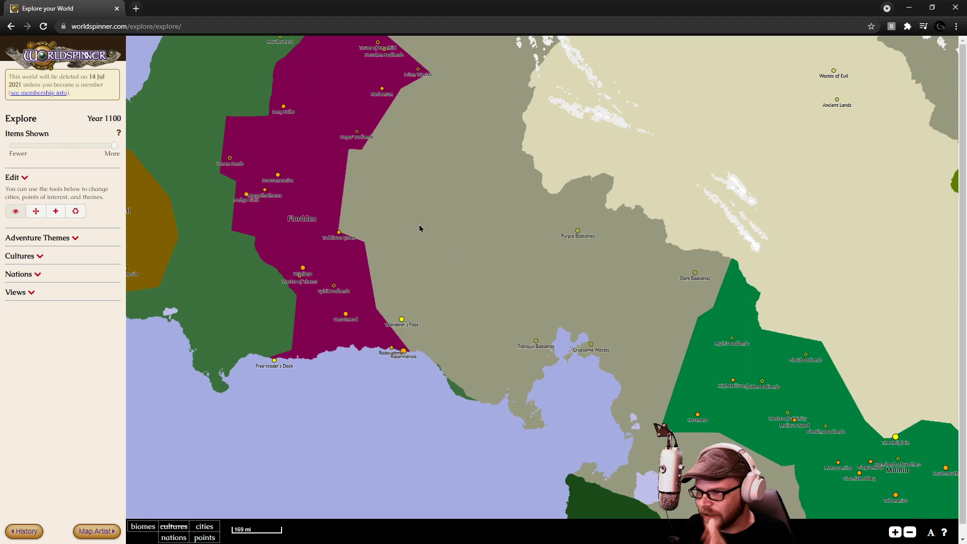
left_click_drag(419, 229, 502, 270)
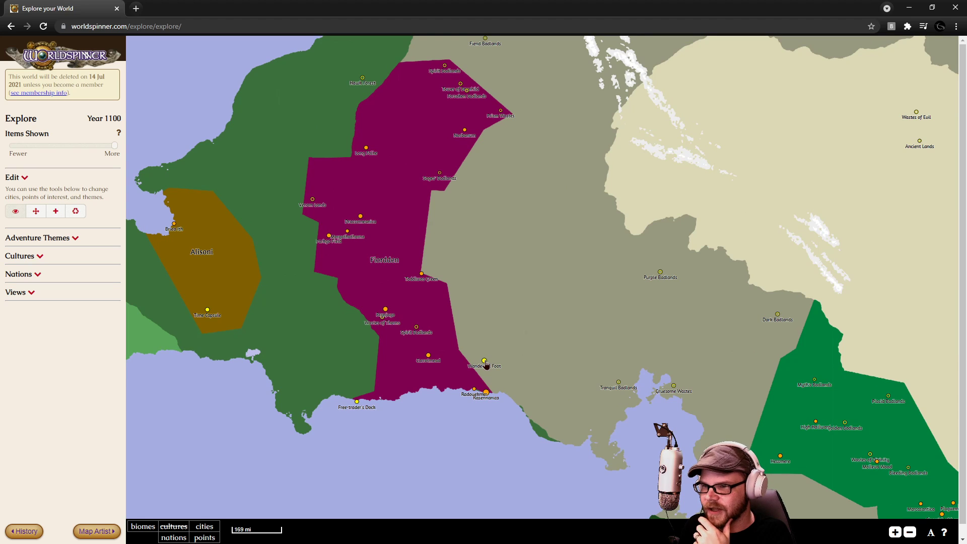
left_click(484, 362)
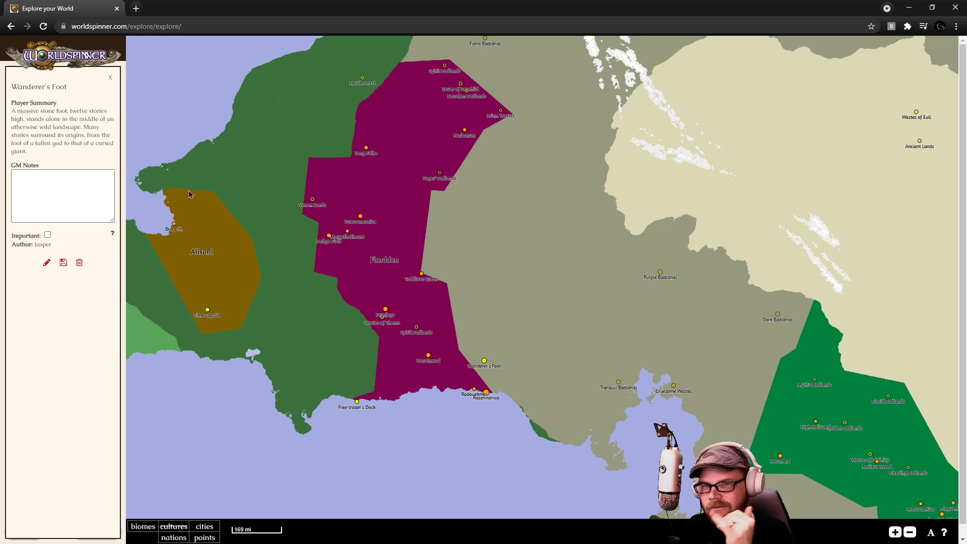
Read the summary and full description of the Time Capsule in Alisoni and close the description.
left_click(207, 313)
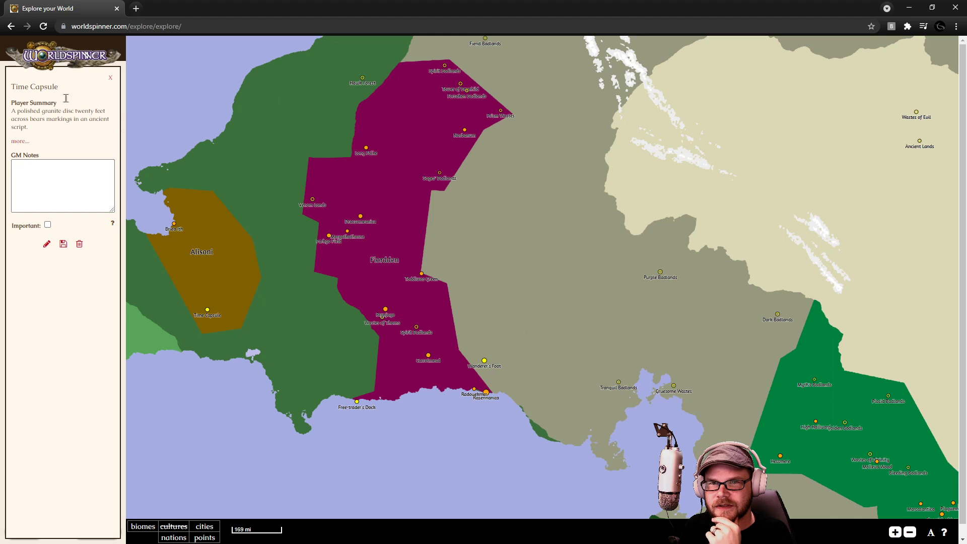
left_click(21, 143)
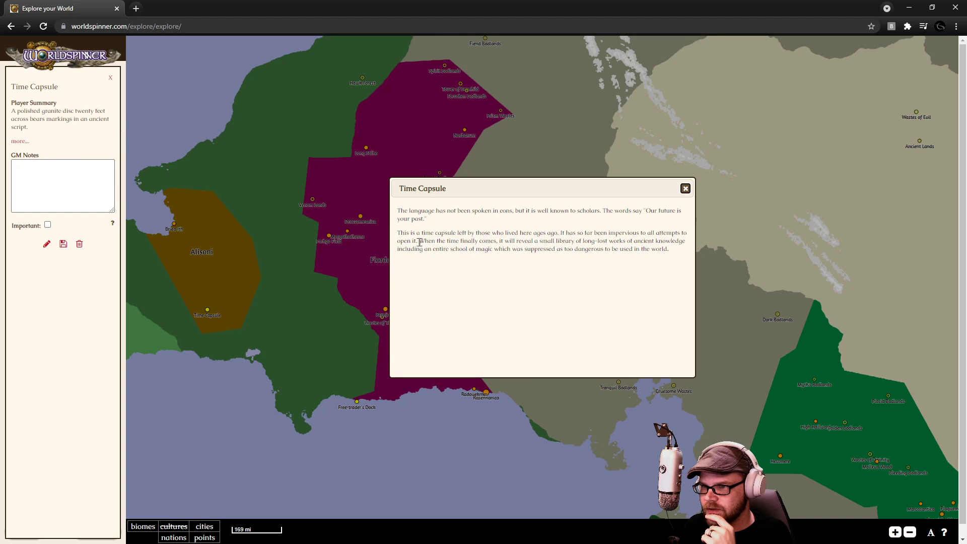
left_click(686, 189)
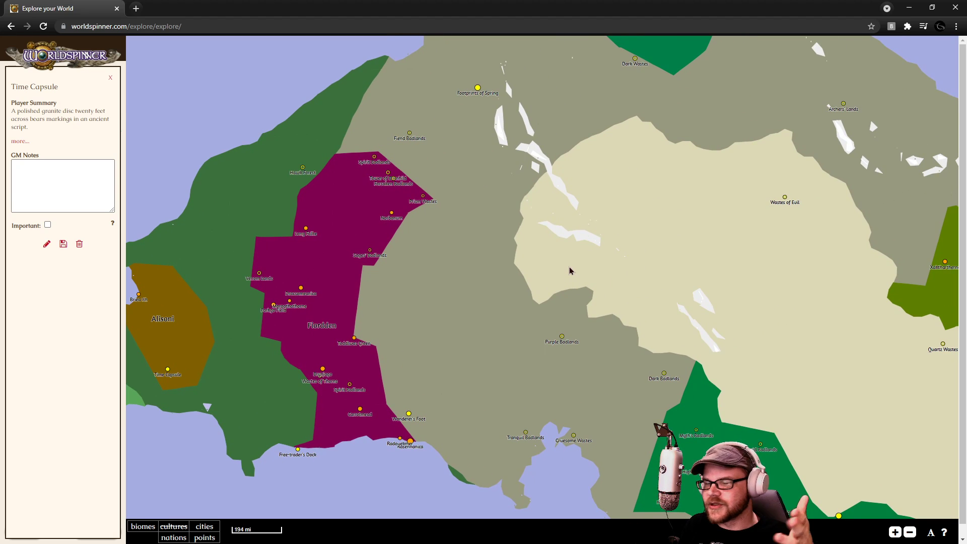
Check the details of the Gruesome Wastes point of interest on the coast west of Moinia.
left_click_drag(657, 328, 492, 265)
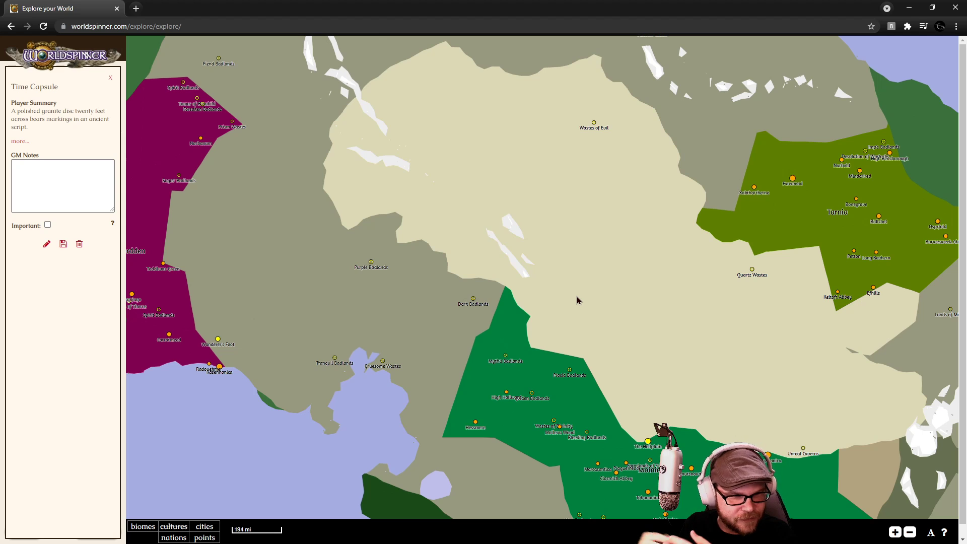
left_click_drag(764, 393, 683, 240)
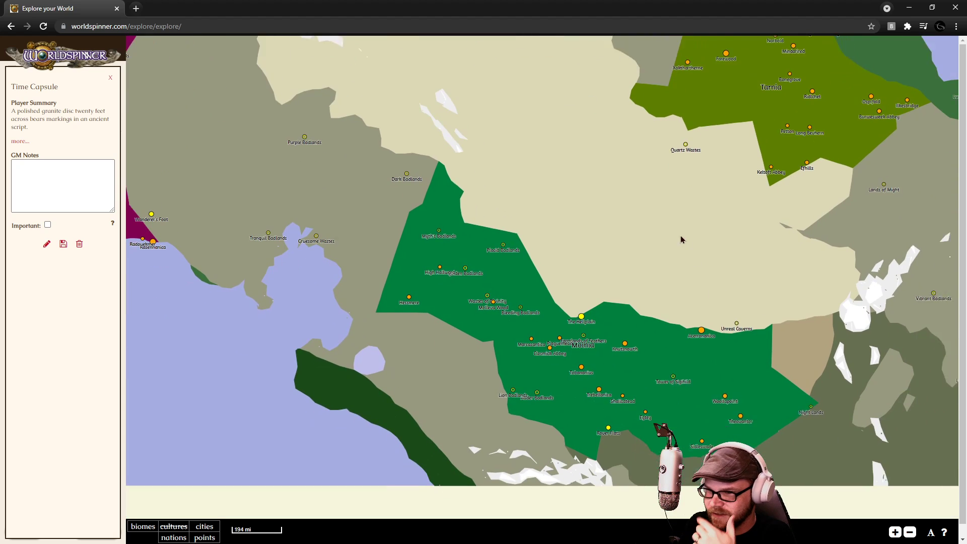
left_click_drag(323, 226, 246, 176)
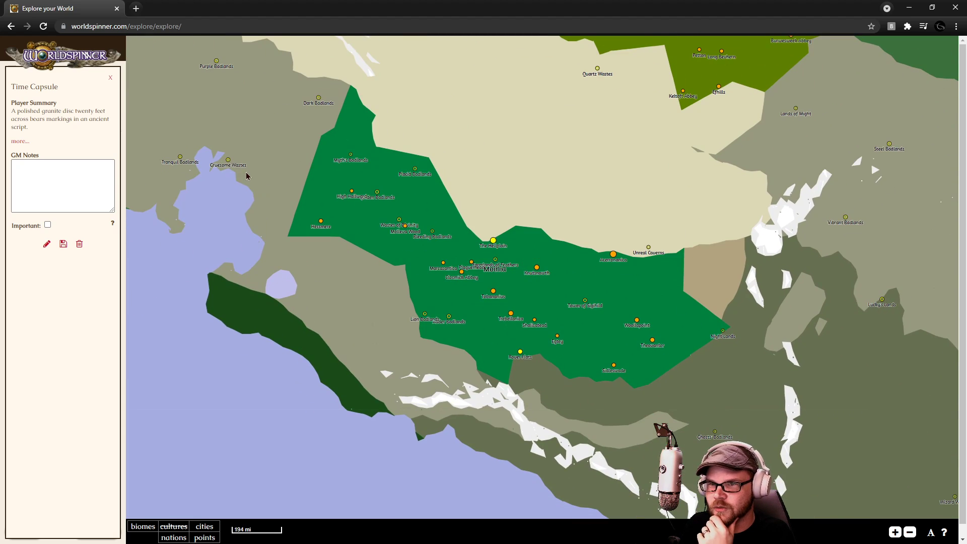
left_click(228, 161)
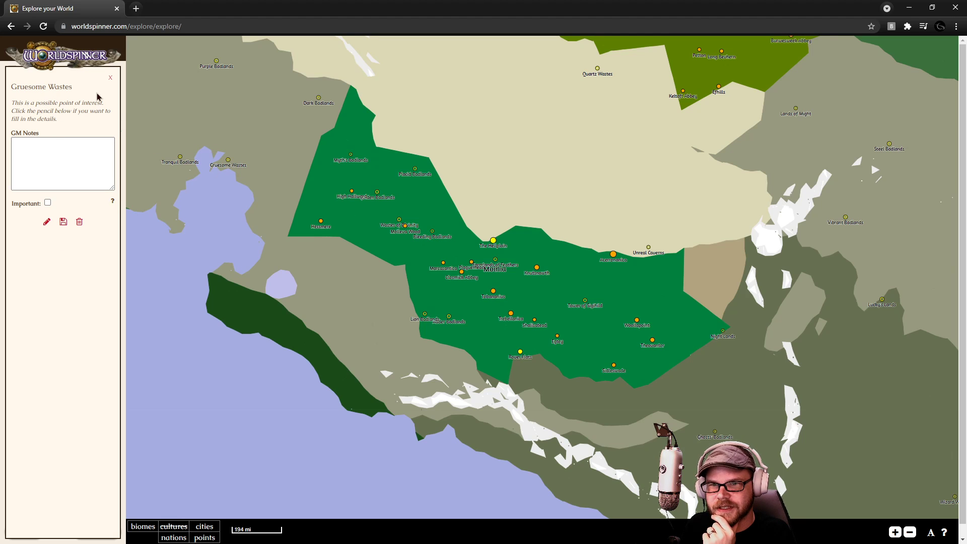
View the city details of Woollapoint, and open and close the nation details of Moinia.
left_click_drag(487, 314, 395, 275)
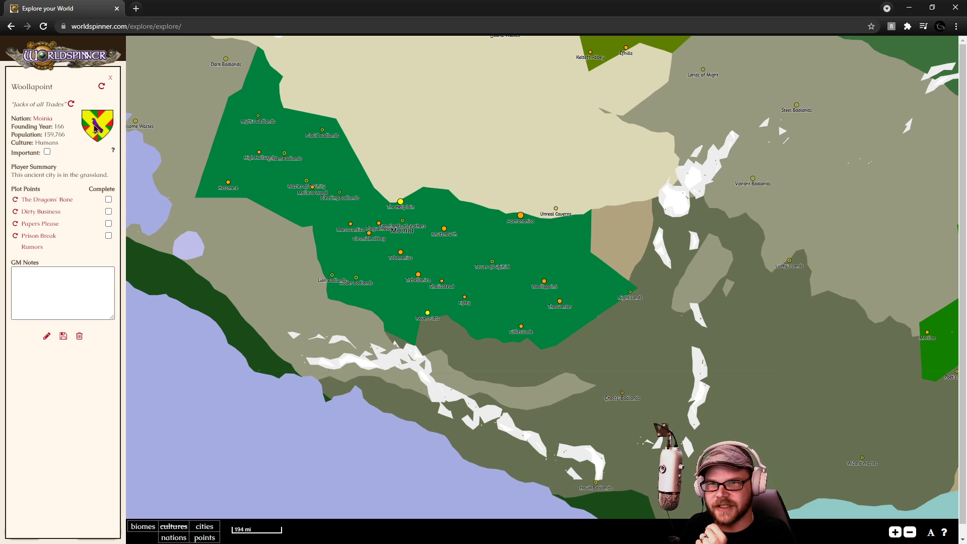
left_click(496, 260)
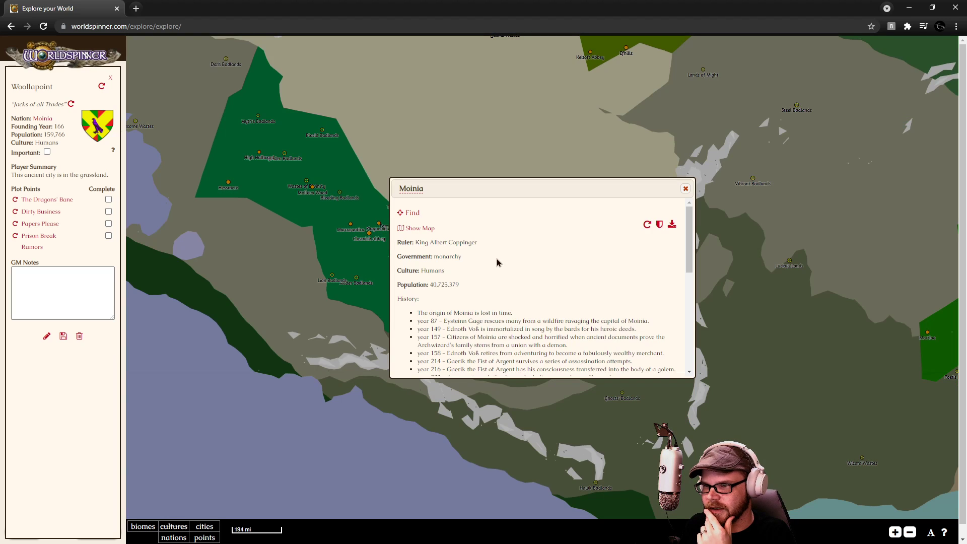
left_click(686, 189)
Read through Moinia's history in its nation details, close them, and open the Tower of Sigihild point of interest.
scroll(474, 257, "up", 3)
scroll(475, 260, "up", 1)
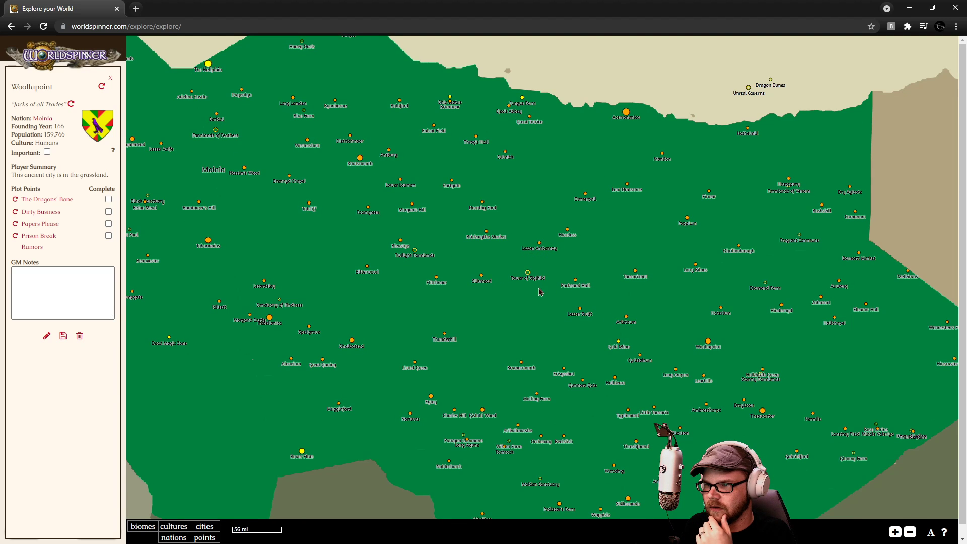
scroll(561, 293, "up", 1)
left_click(476, 264)
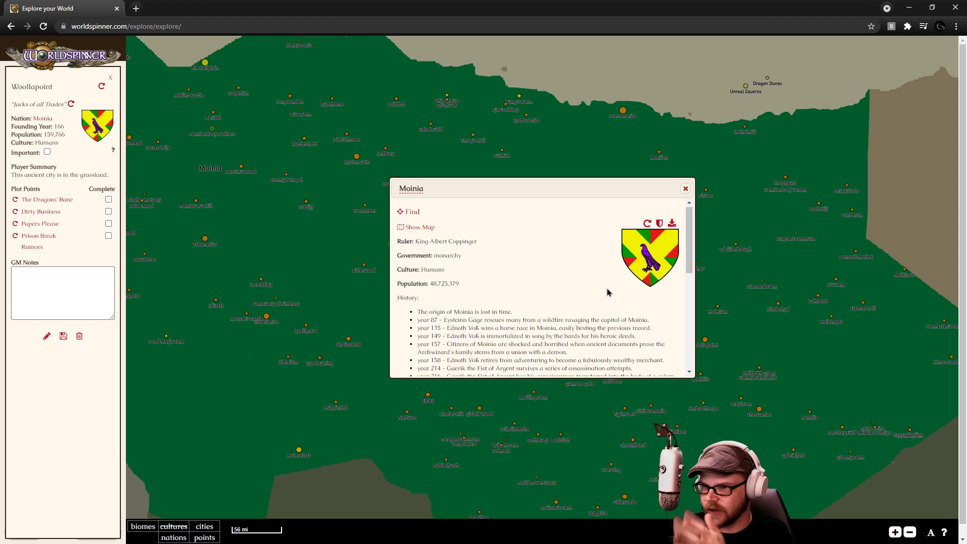
scroll(589, 293, "down", 2)
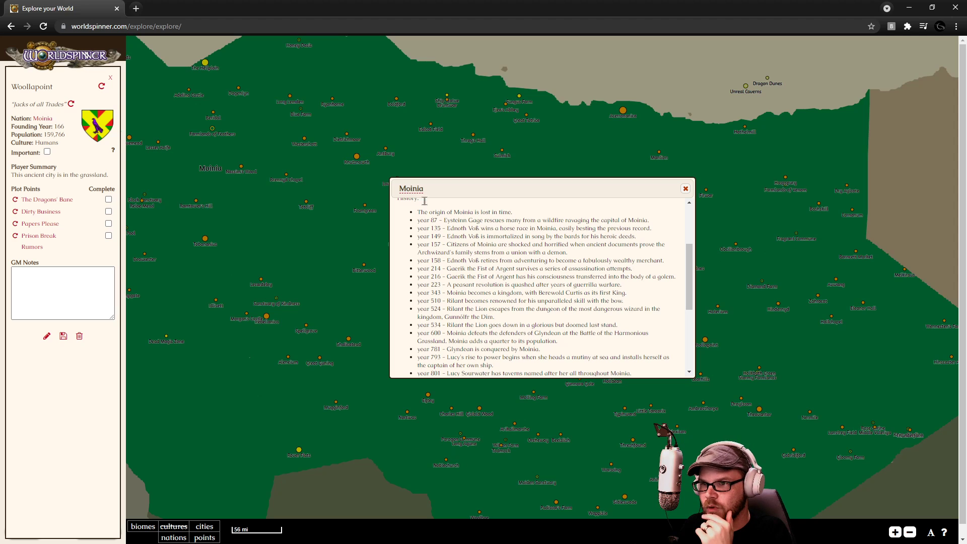
scroll(504, 236, "down", 3)
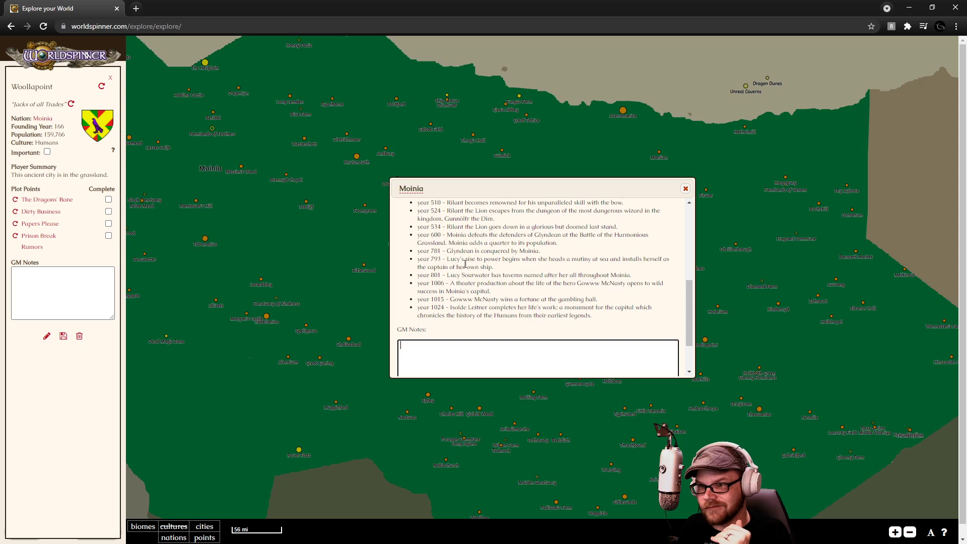
left_click(685, 188)
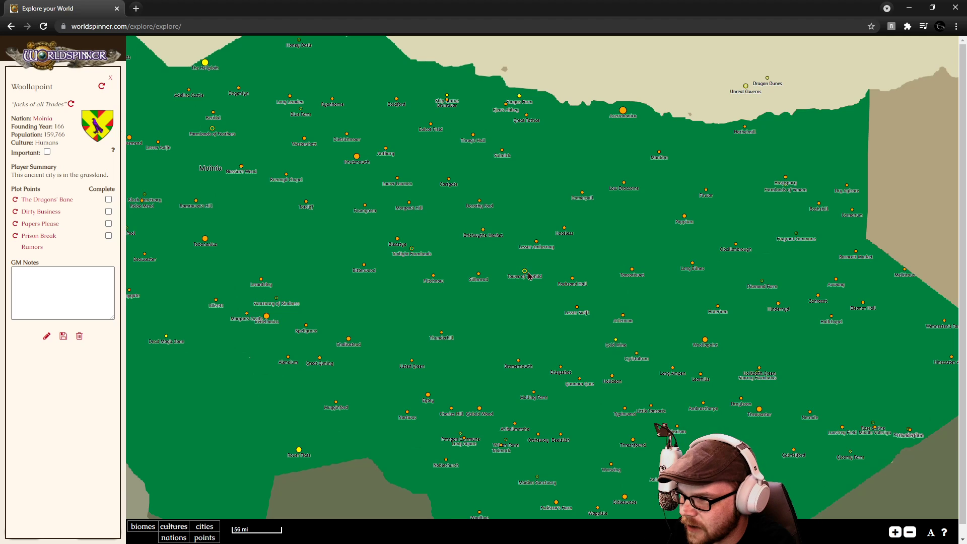
left_click(525, 273)
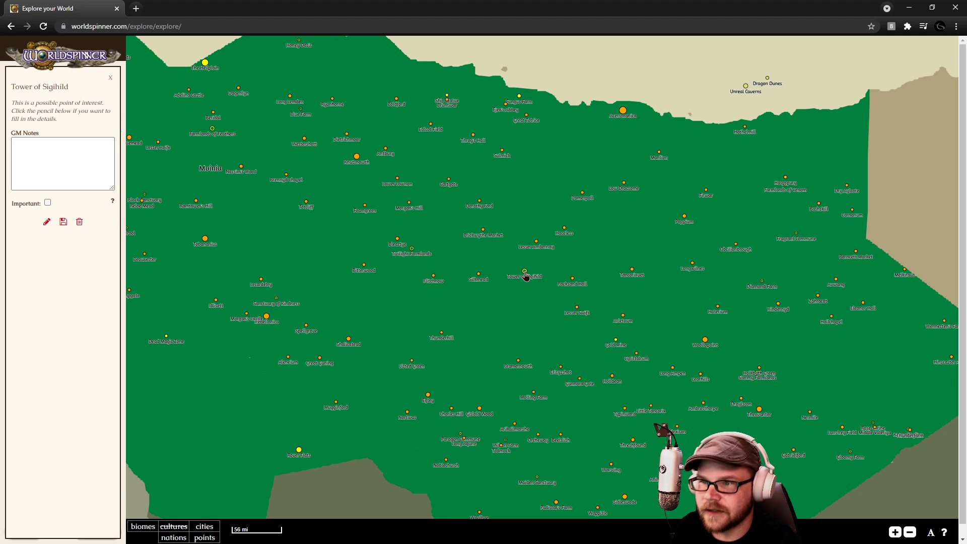
View the city details of Brickwythe Market and the Unreal Caverns point of interest on Moinia's northern border.
left_click(484, 232)
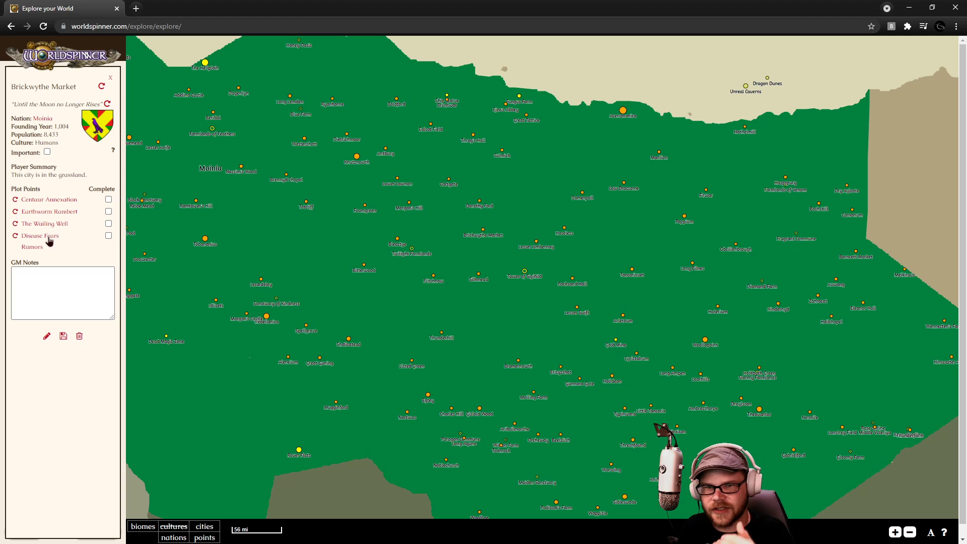
scroll(383, 235, "down", 2)
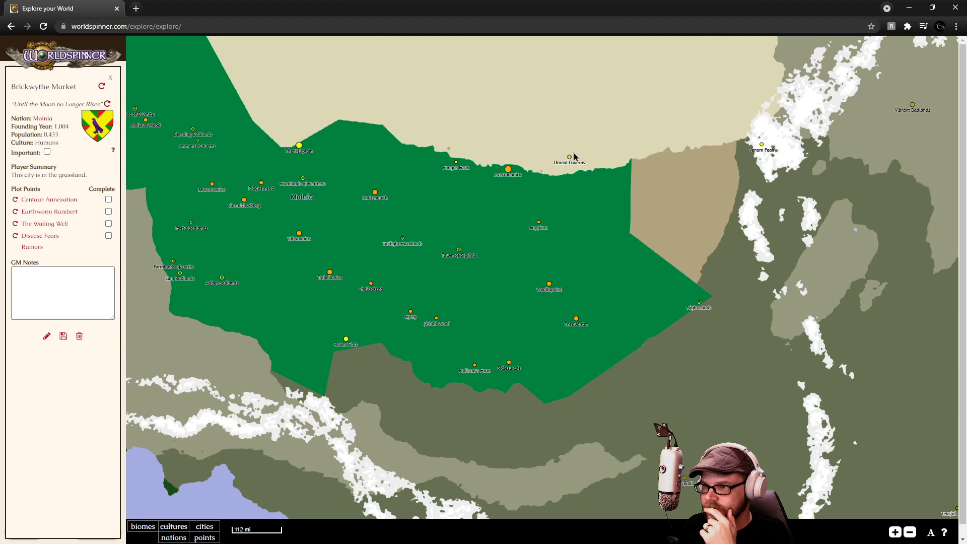
left_click(570, 159)
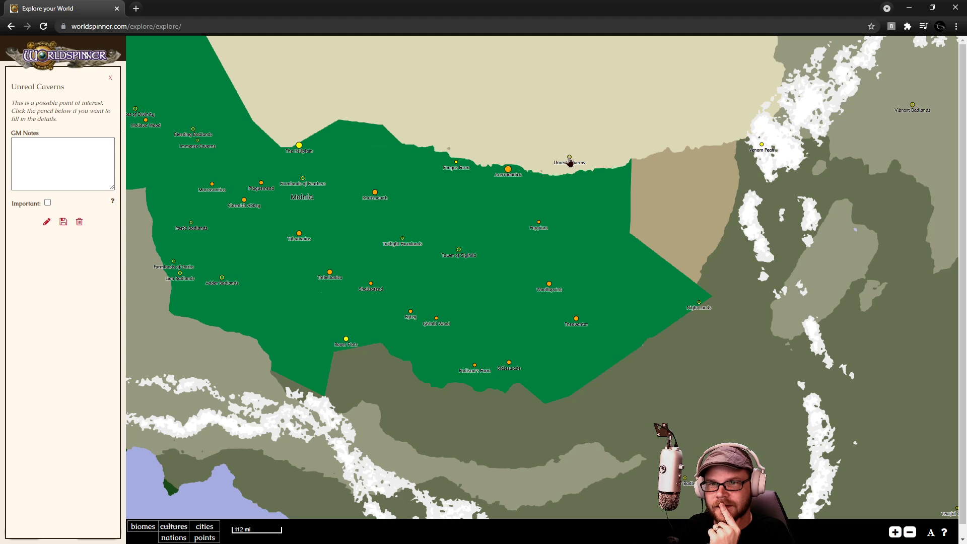
Open the Fungus Farm point of interest, read its full description and close the description.
left_click(457, 165)
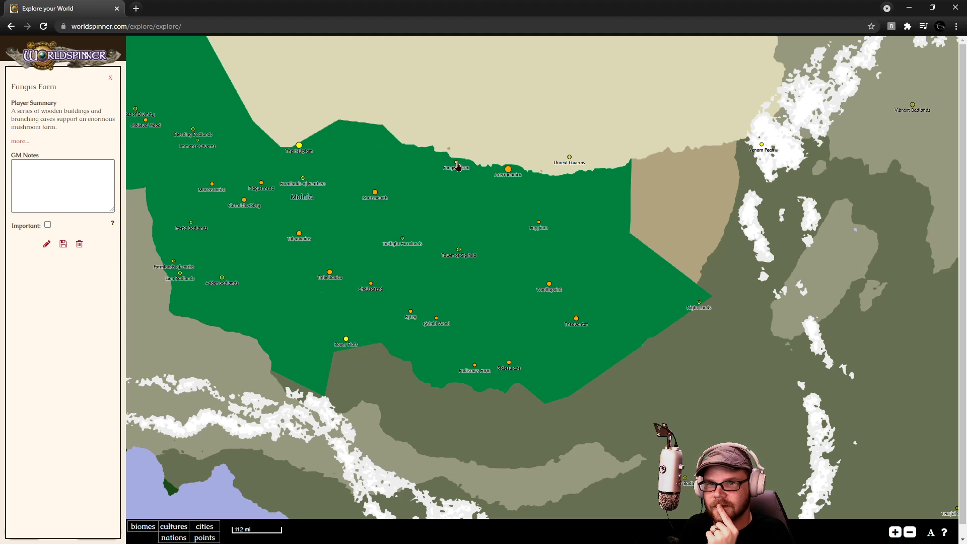
left_click(21, 142)
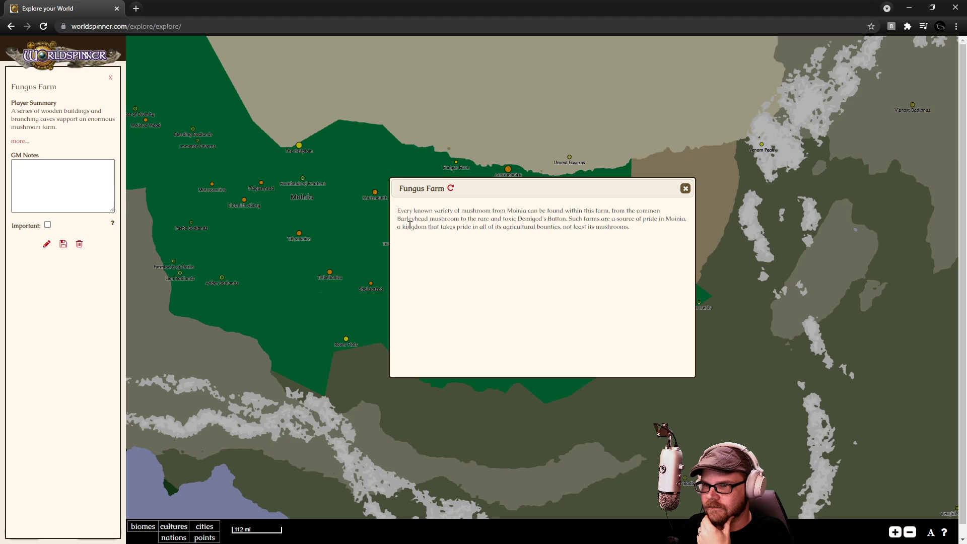
left_click(686, 189)
Check the details of the Bleeding Badlands point of interest in northwestern Moinia.
left_click_drag(357, 233, 467, 267)
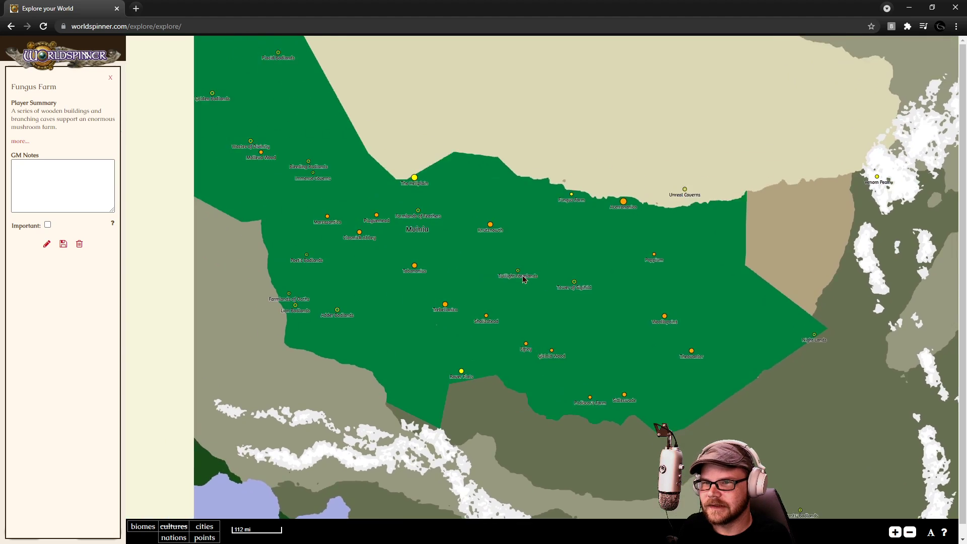
left_click_drag(352, 165, 443, 195)
left_click_drag(380, 153, 490, 243)
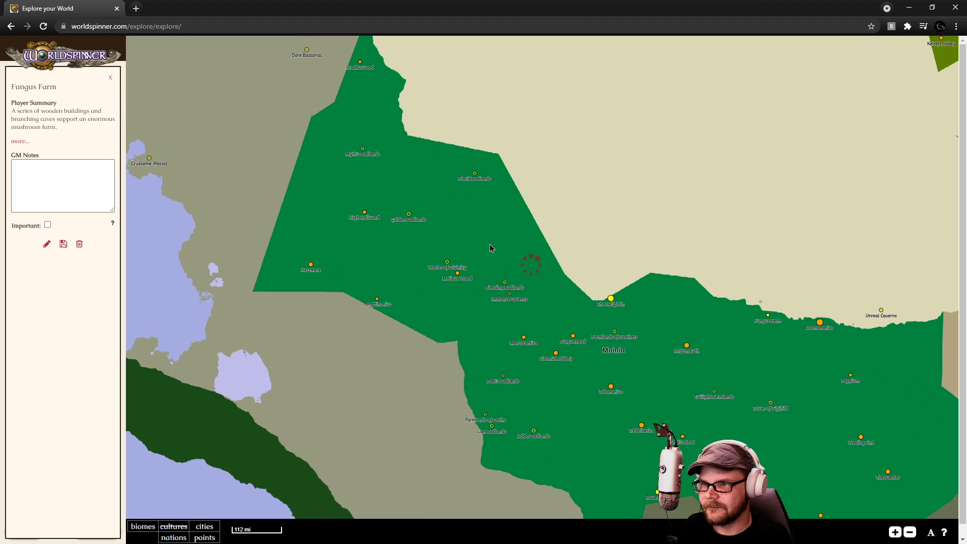
left_click(504, 283)
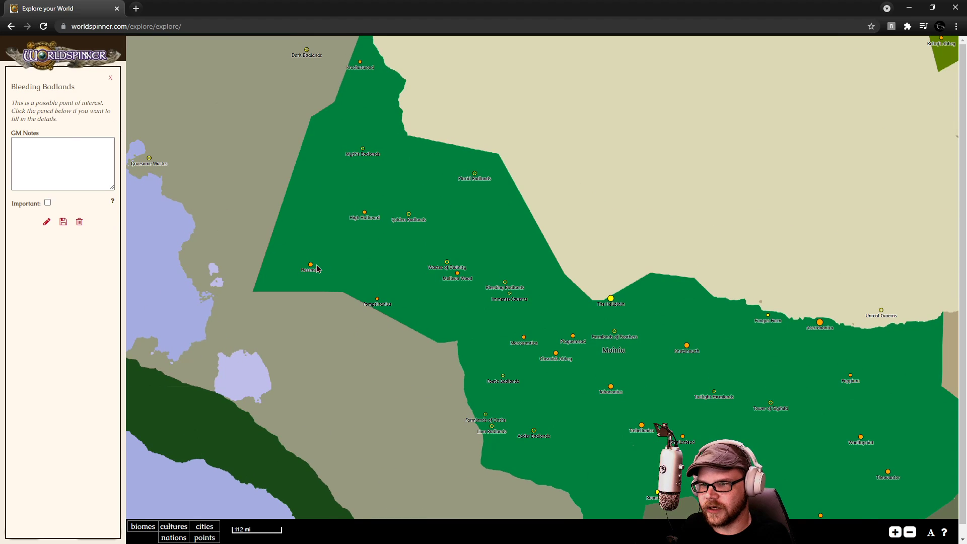
left_click(447, 263)
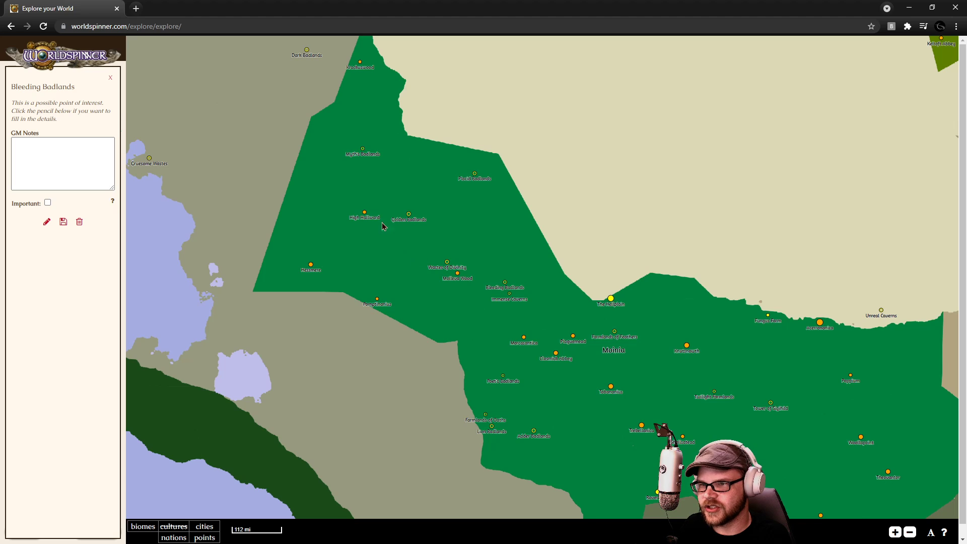
Open the city details of Hessmere in western Moinia and regenerate the city's motto twice.
left_click(408, 218)
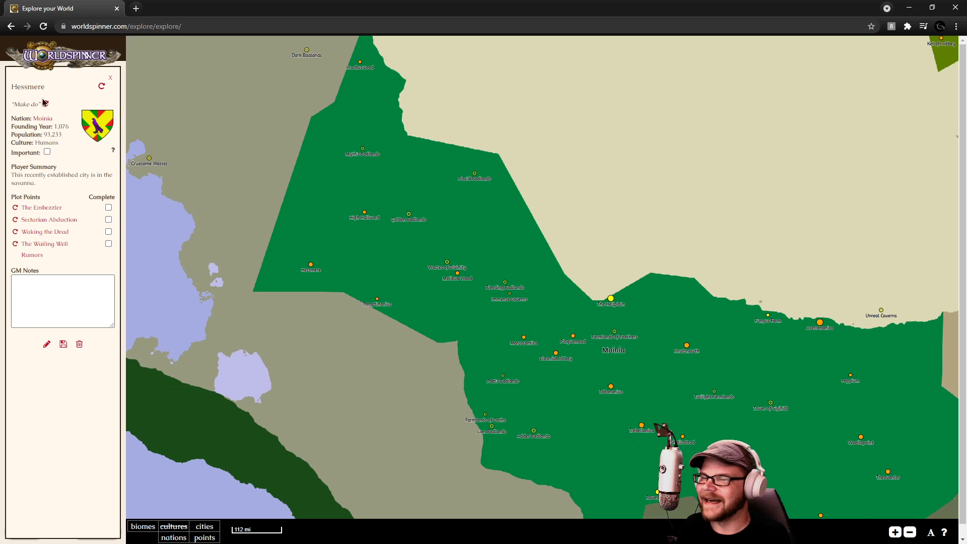
left_click(46, 105)
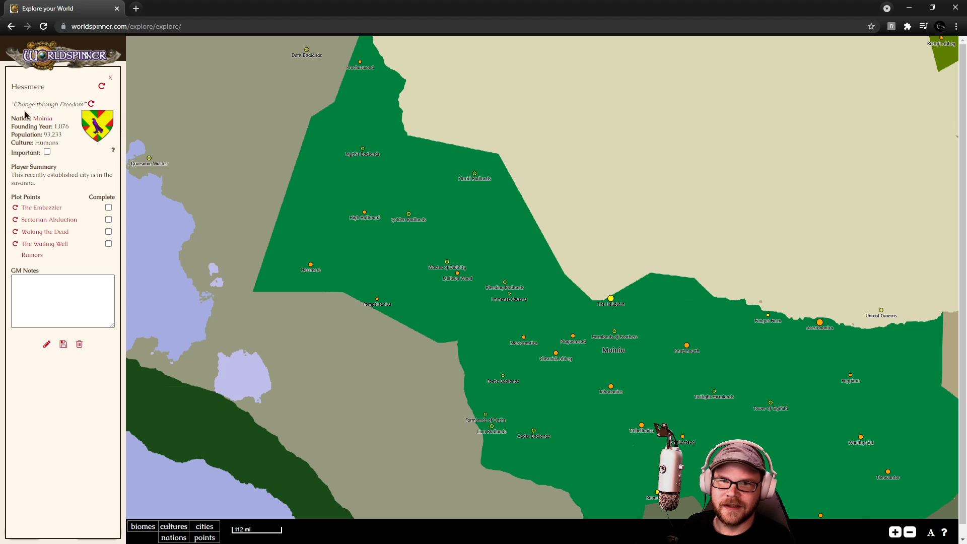
left_click(91, 104)
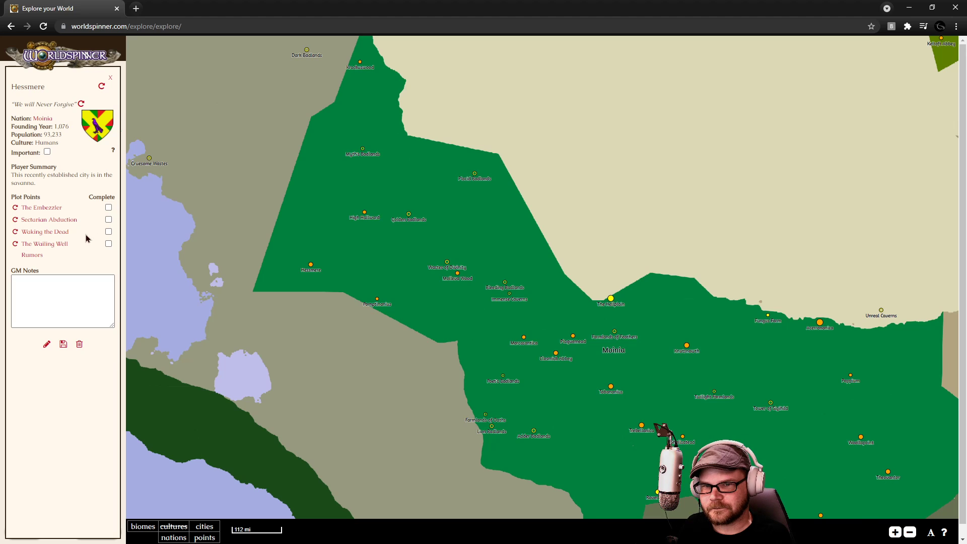
Read through Hessmere's Waking the Dead plot point and close it.
left_click(56, 234)
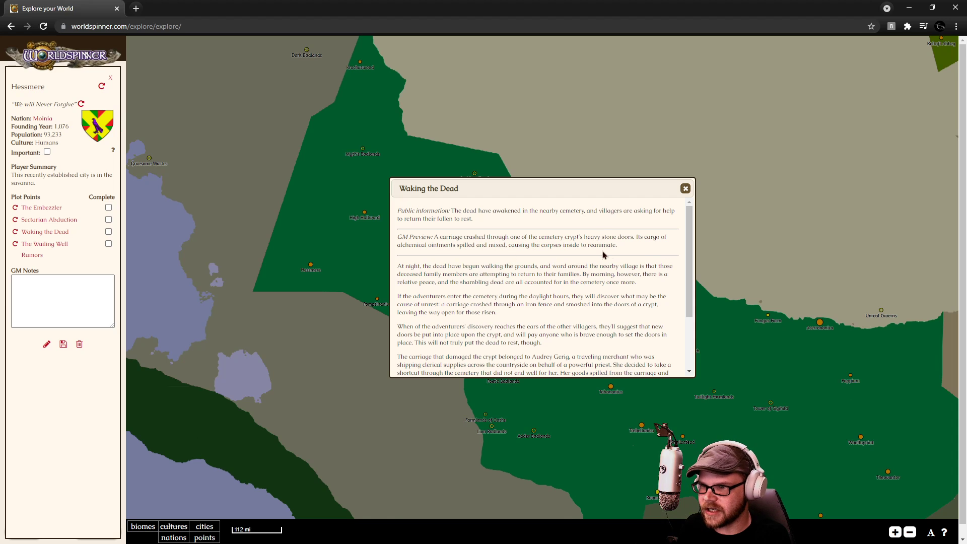
scroll(634, 242, "down", 3)
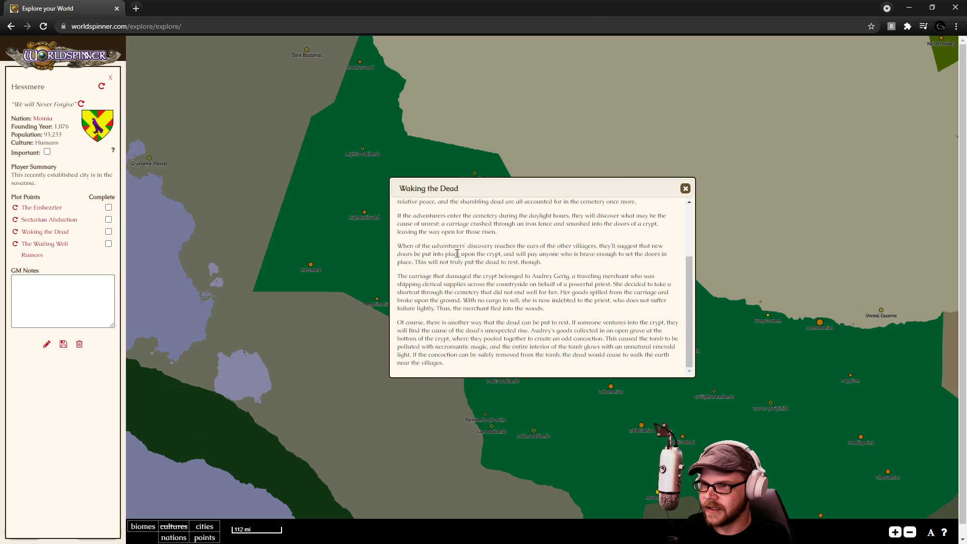
left_click(685, 189)
Find the Temple of Sun and Water in the green nation east of Moinia, read its full description and close the description.
left_click_drag(619, 245, 452, 201)
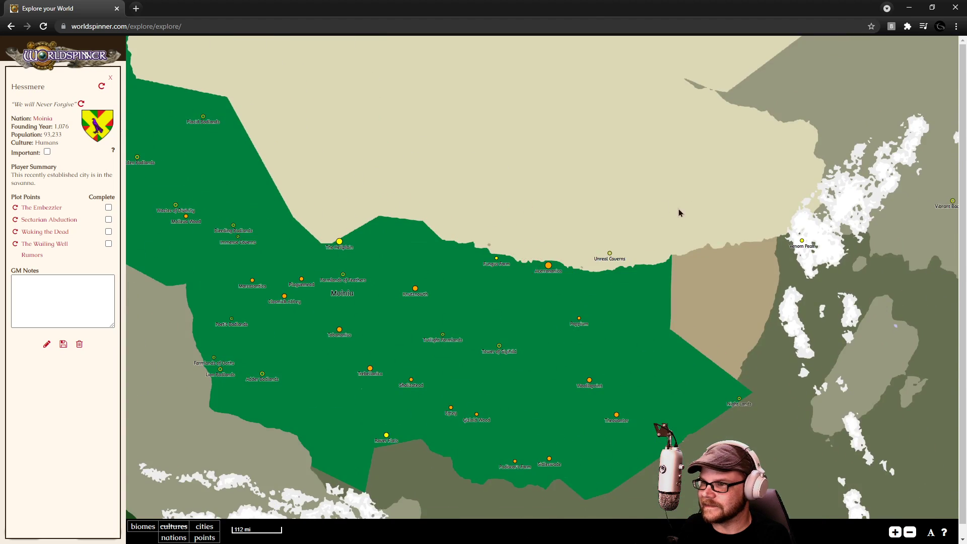
left_click_drag(678, 212, 419, 140)
scroll(419, 141, "down", 1)
left_click_drag(676, 188, 395, 215)
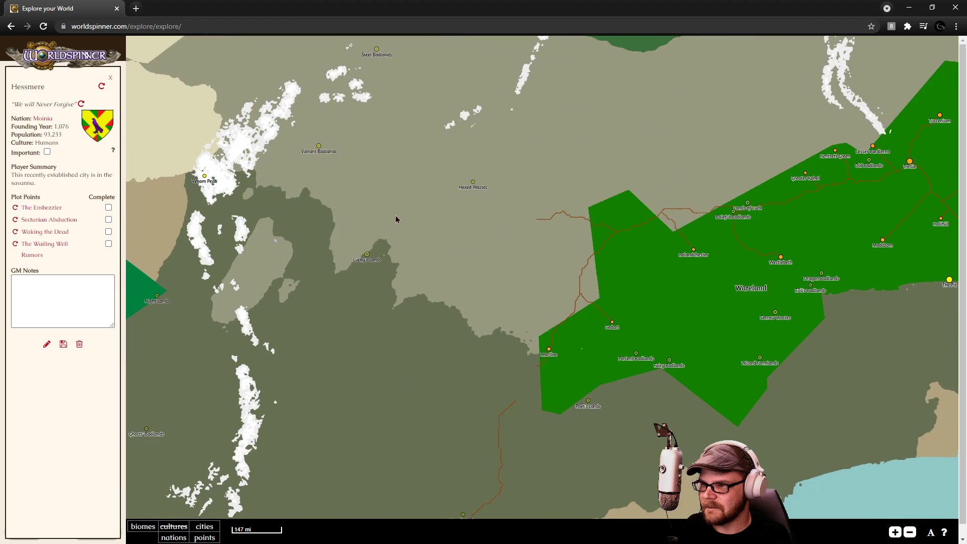
scroll(597, 201, "down", 2)
scroll(554, 245, "up", 2)
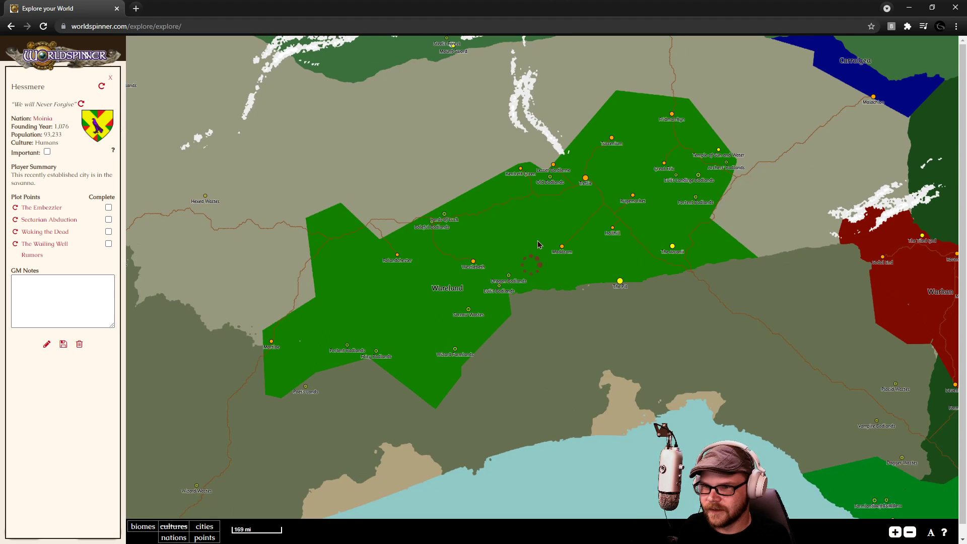
left_click_drag(539, 235, 422, 262)
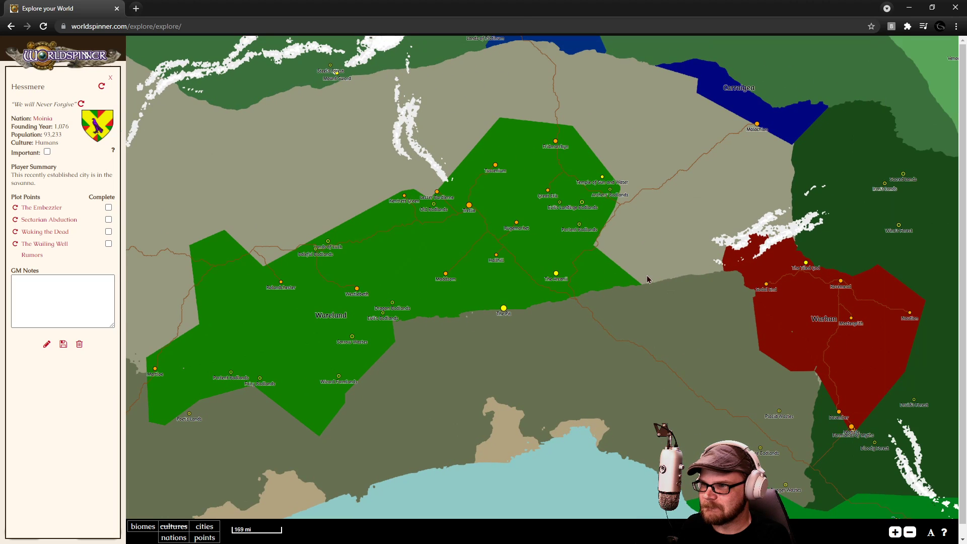
left_click_drag(645, 278, 609, 274)
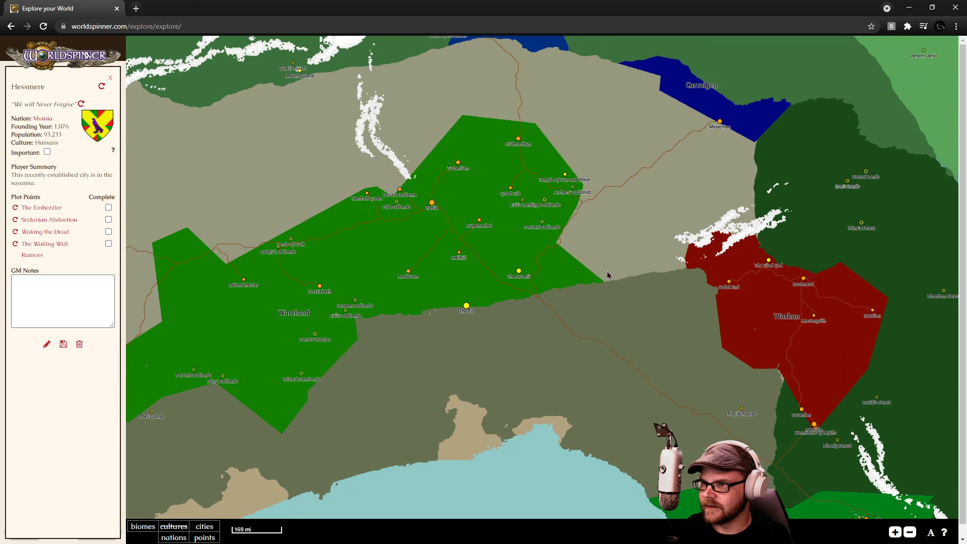
left_click(565, 178)
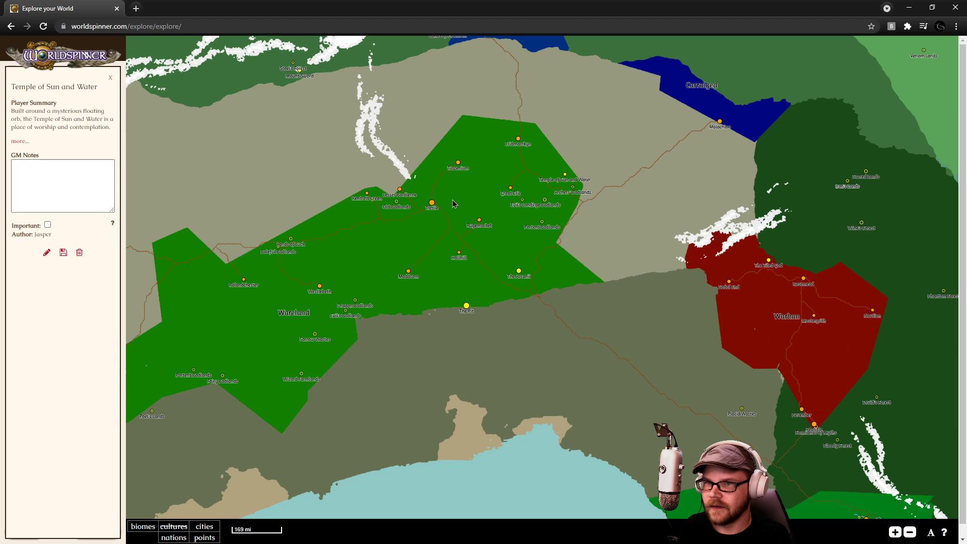
left_click(15, 143)
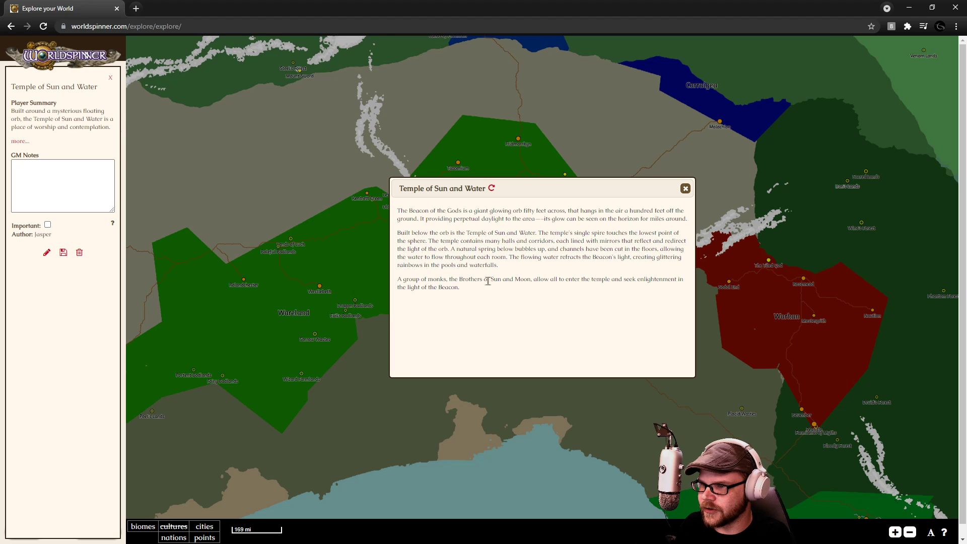
left_click(686, 189)
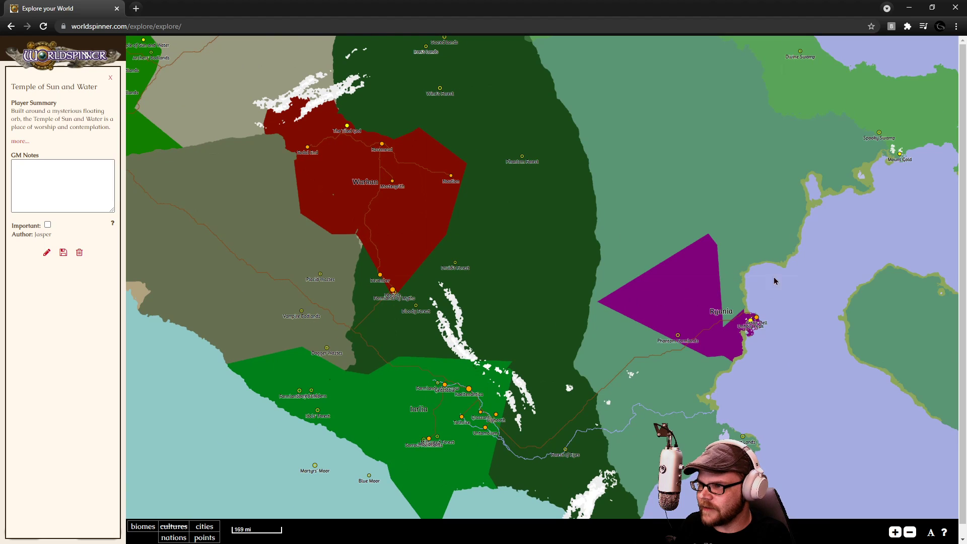
Open the Titan's Flute point of interest on the west coast of Davethai.
left_click_drag(775, 280, 443, 237)
left_click_drag(530, 263, 347, 270)
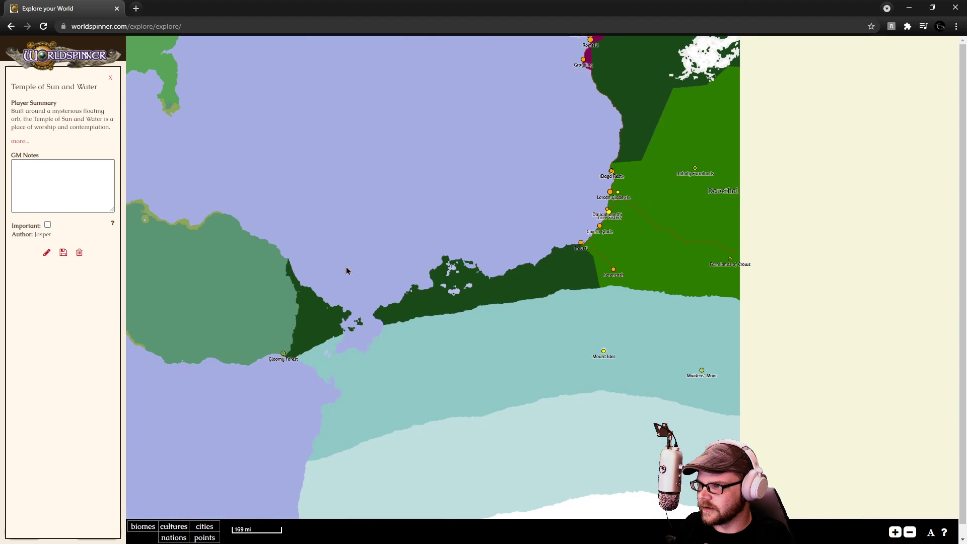
scroll(567, 230, "down", 1)
left_click_drag(756, 240, 488, 300)
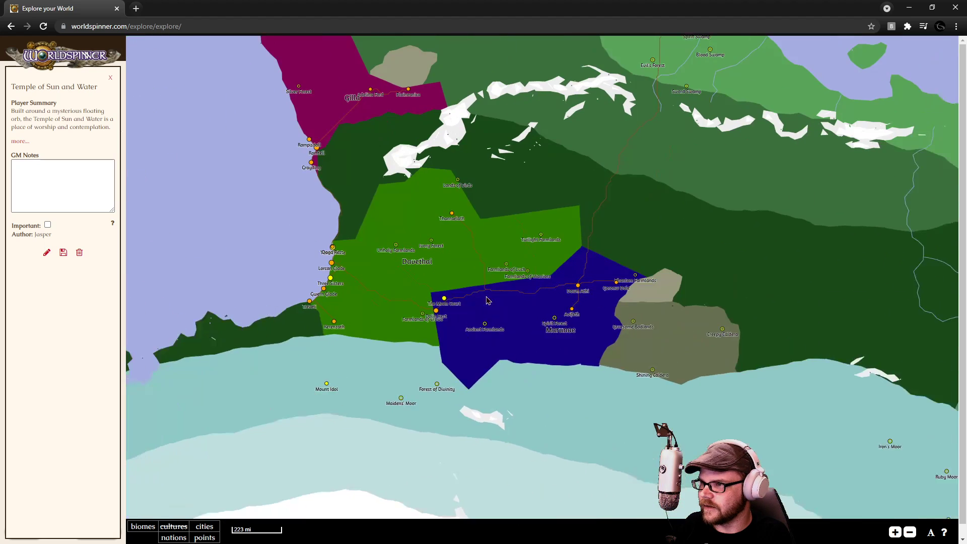
scroll(488, 301, "down", 3)
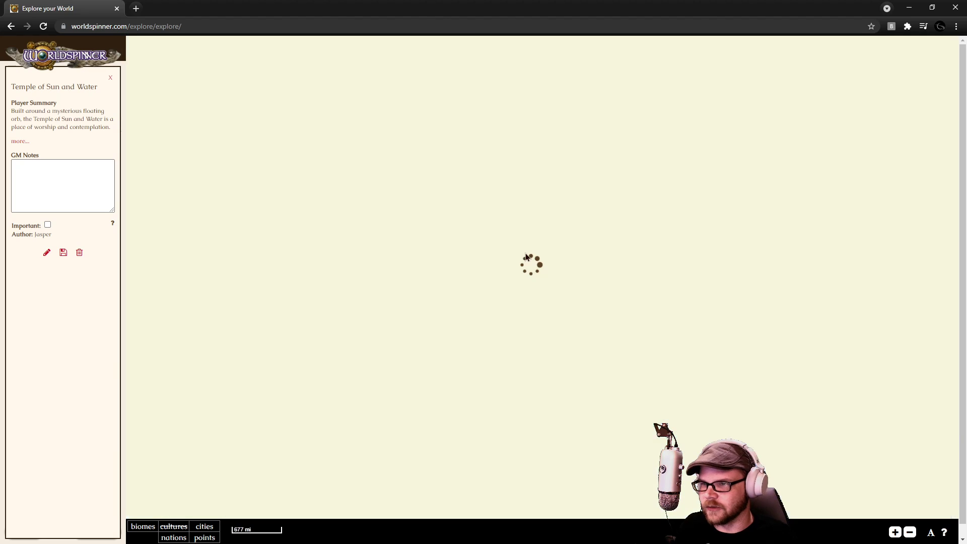
scroll(452, 275, "up", 3)
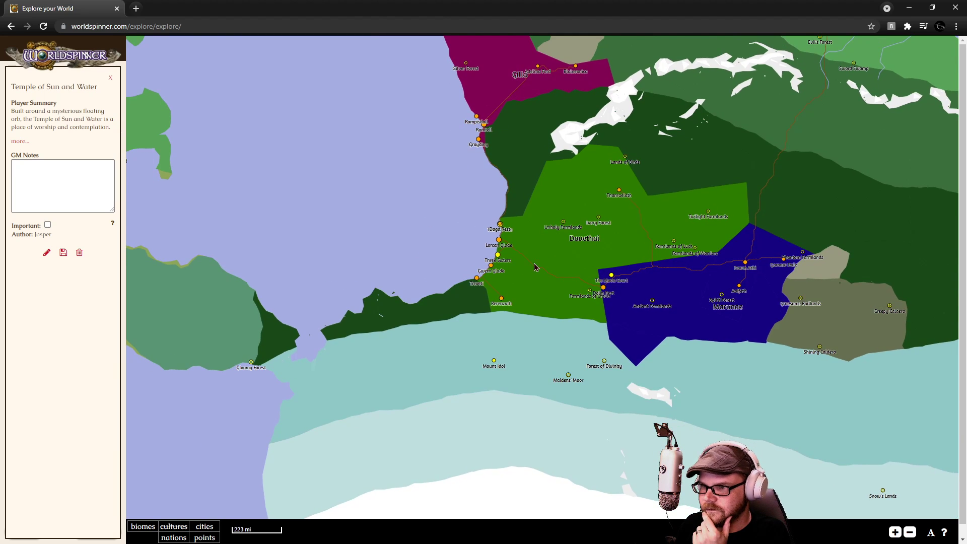
scroll(536, 267, "up", 1)
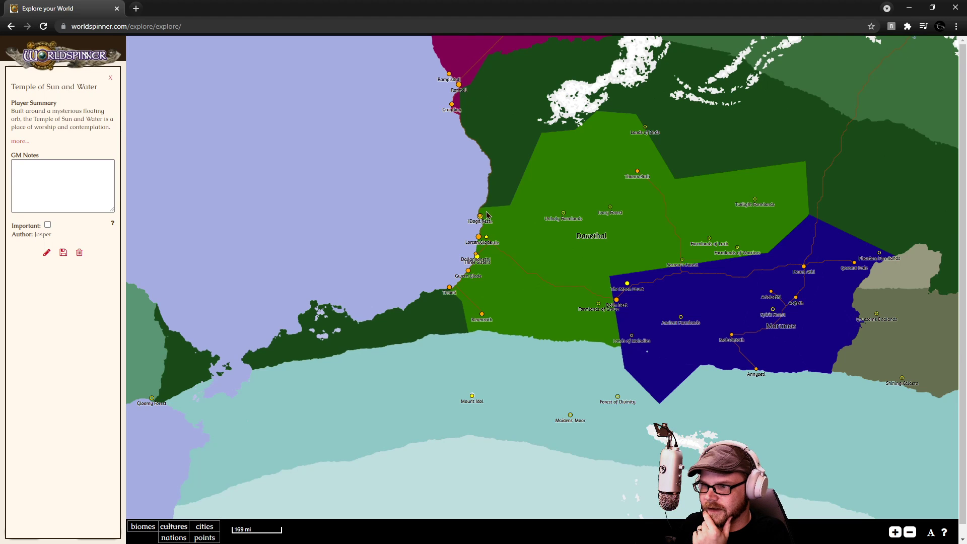
left_click(484, 223)
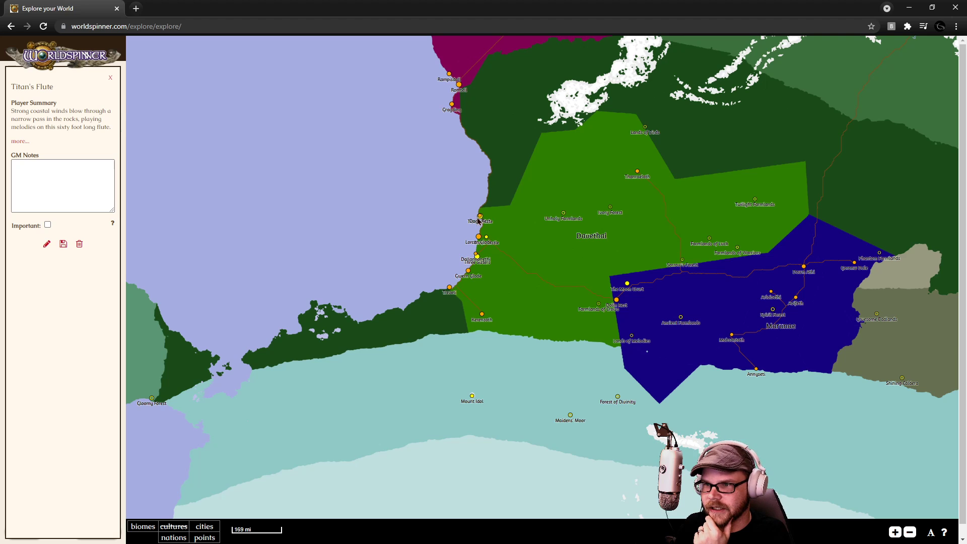
Open the city details of Dagd Rest, read its Goblin Territory plot point and close the plot point.
left_click(480, 220)
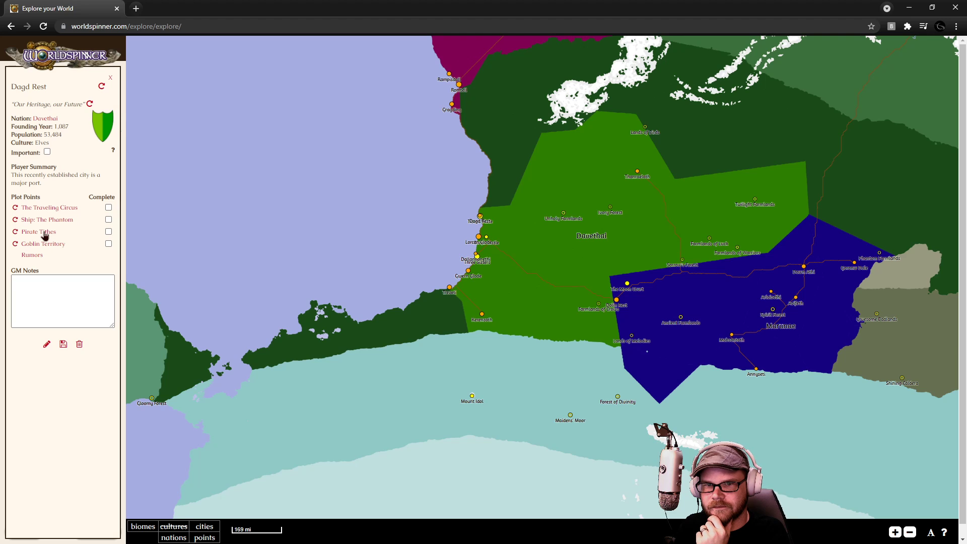
left_click(39, 249)
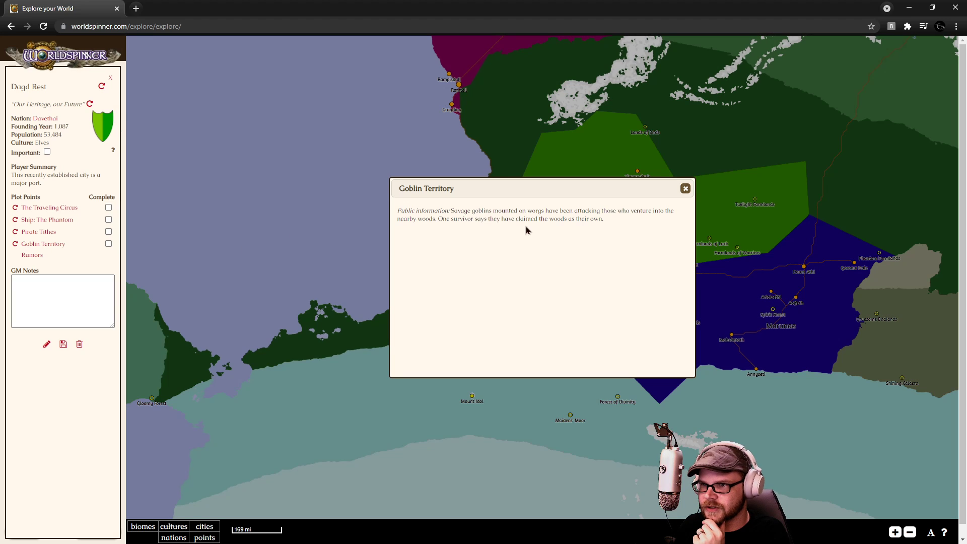
left_click(686, 189)
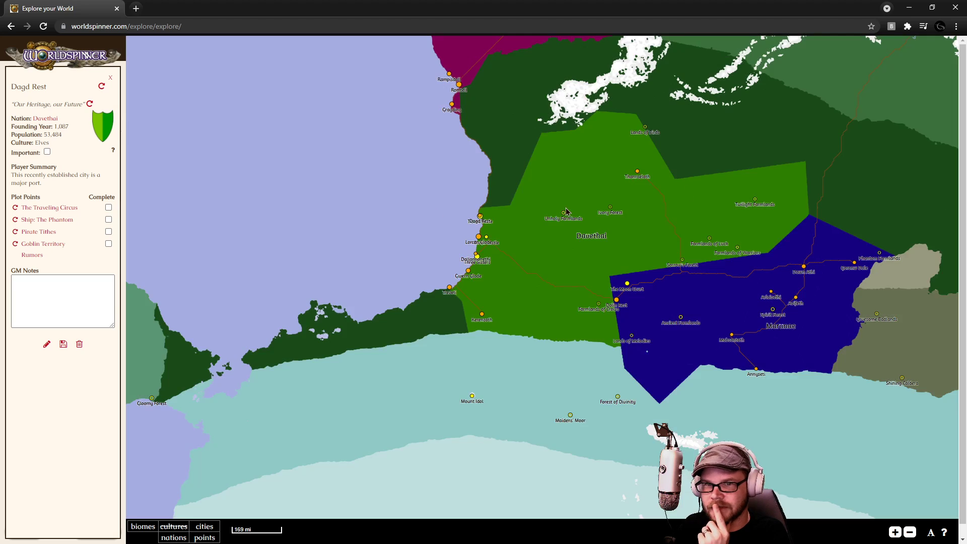
View the city details of Treveti and Kerenzath, close them and expand the world's list of cultures.
left_click(451, 292)
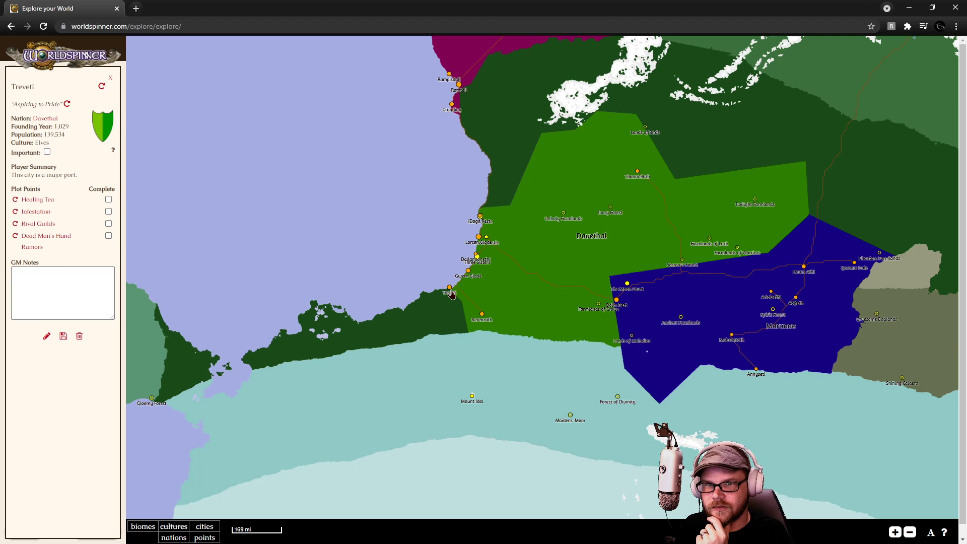
left_click(482, 318)
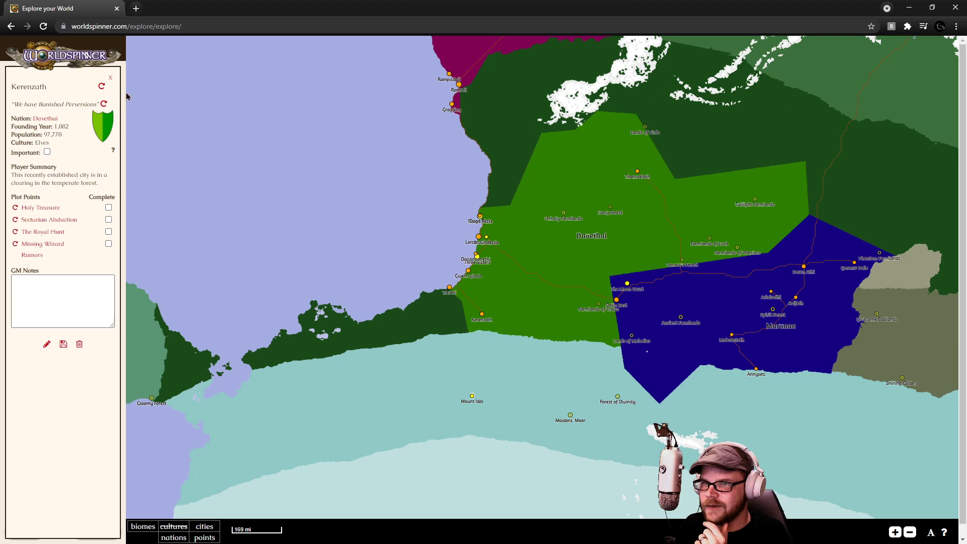
left_click(110, 77)
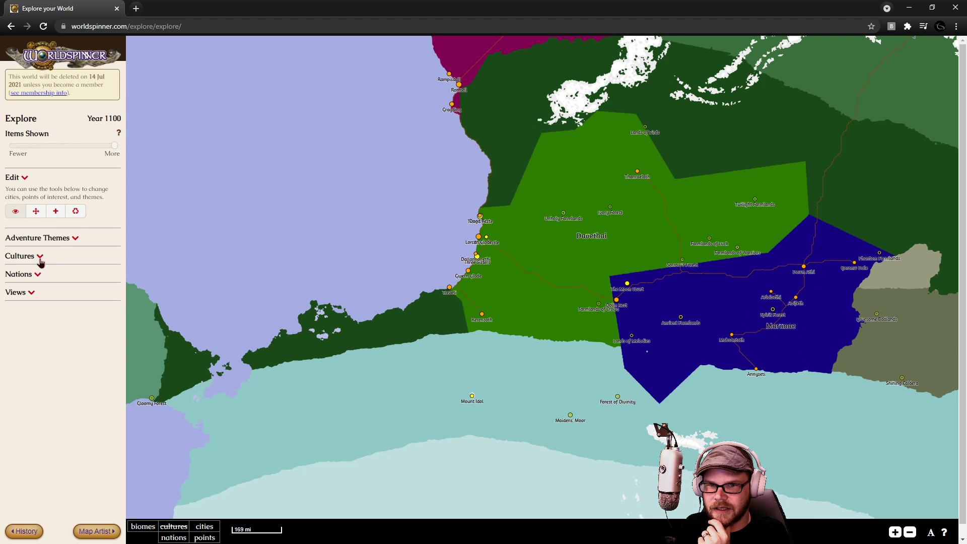
left_click(40, 258)
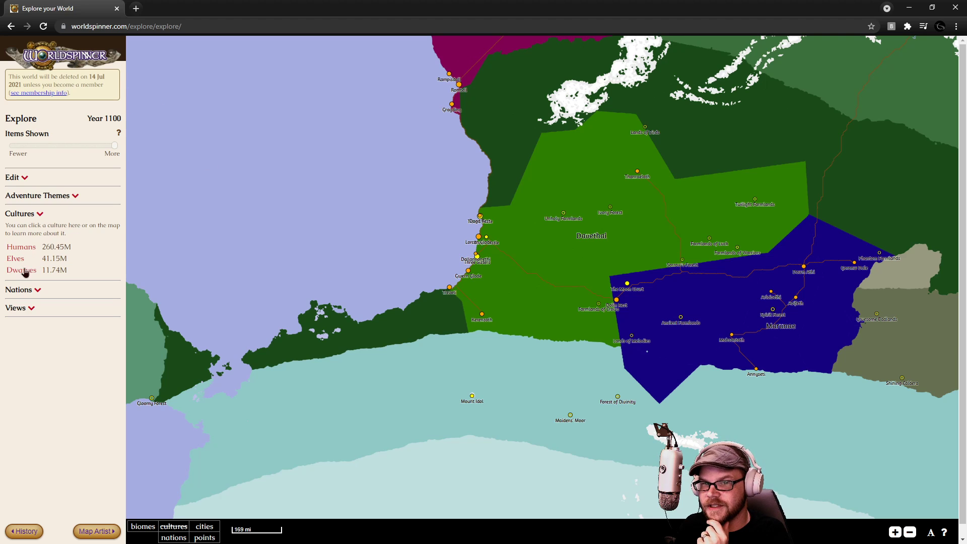
Open the full list of nations and read the ruler, government and history details of Stoneevin.
left_click(31, 291)
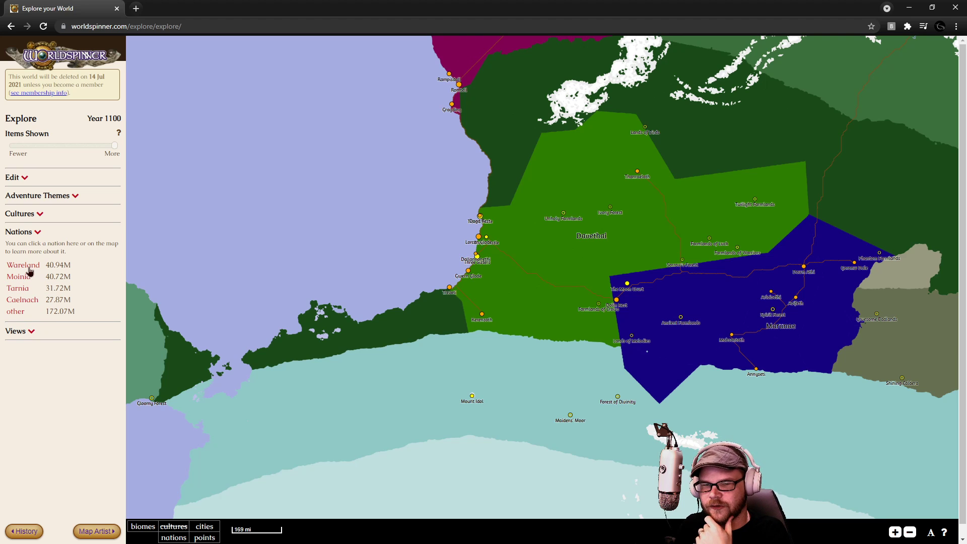
left_click(18, 314)
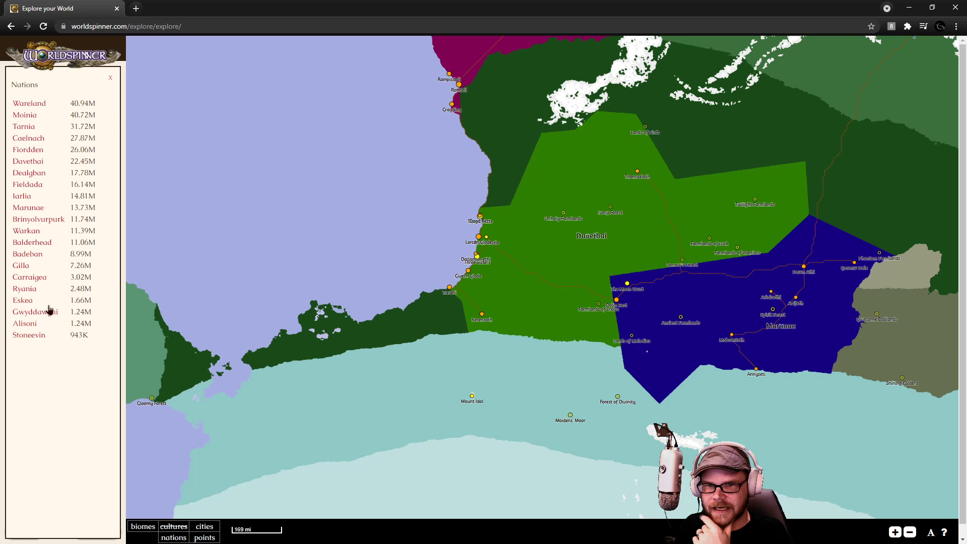
left_click(30, 336)
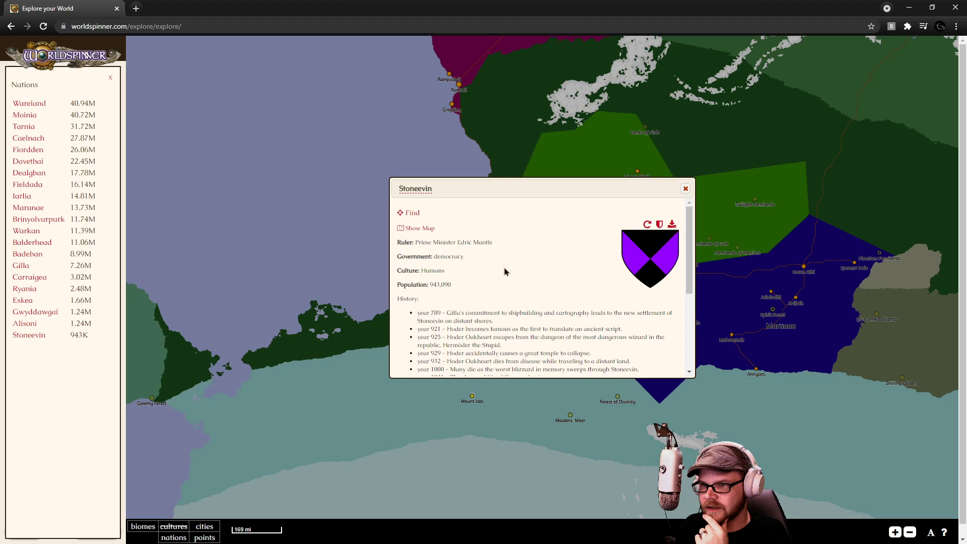
scroll(506, 273, "down", 1)
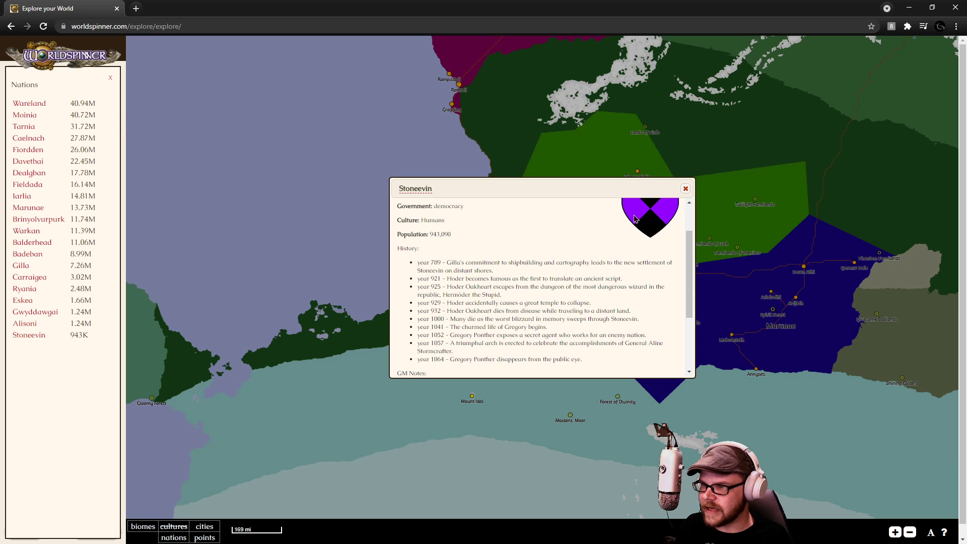
scroll(508, 250, "up", 1)
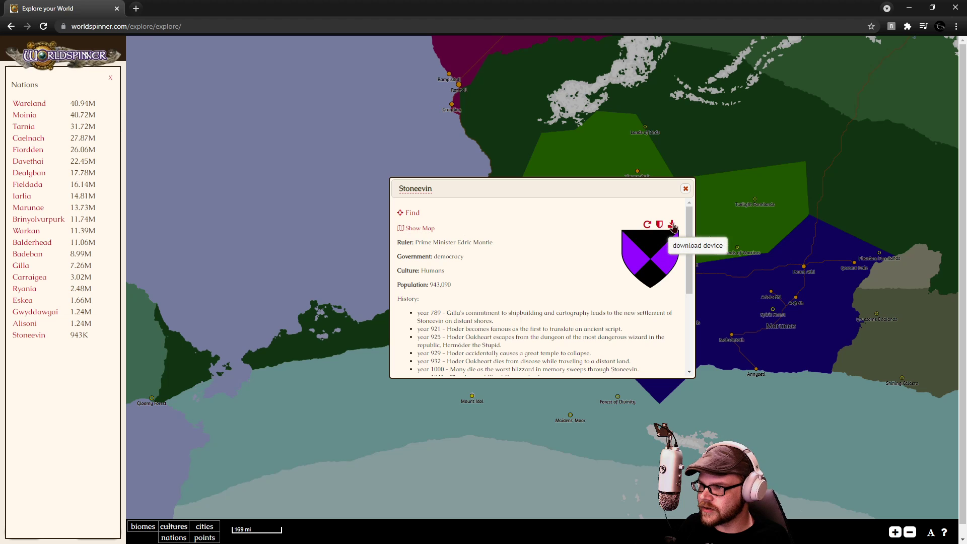
Show Stoneevin's map in Map Artist, and return to exploring the world.
left_click(420, 229)
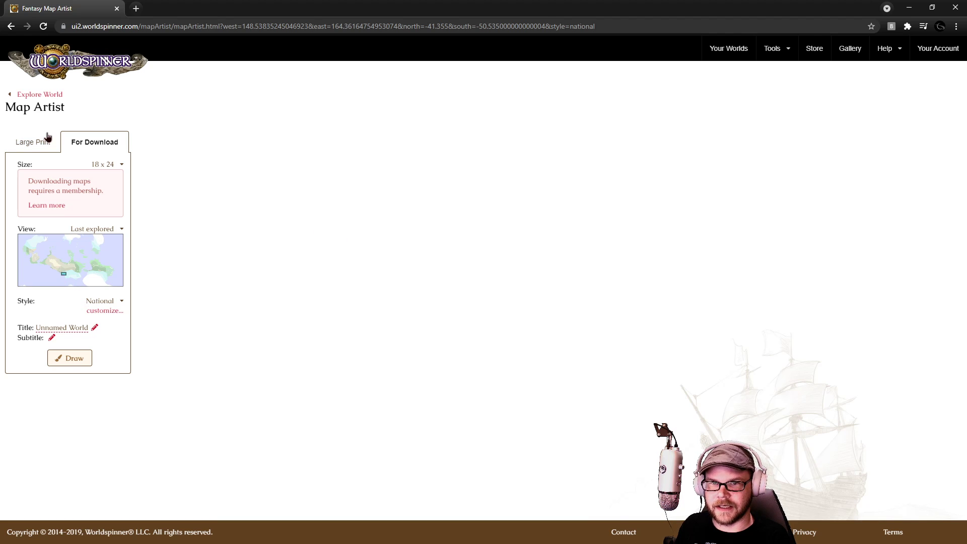
left_click(24, 96)
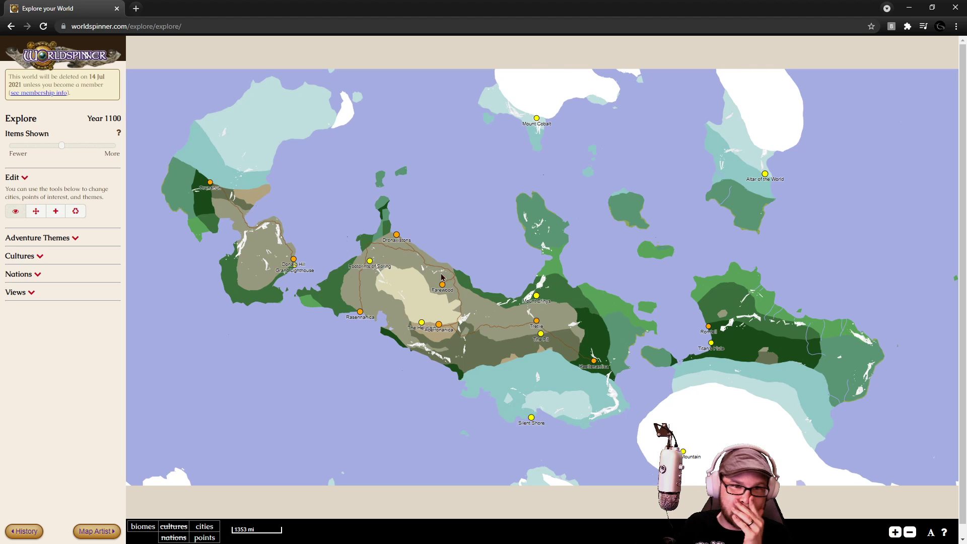
Show the cultures overlay on the world map and look over where each culture lives.
scroll(533, 287, "up", 1)
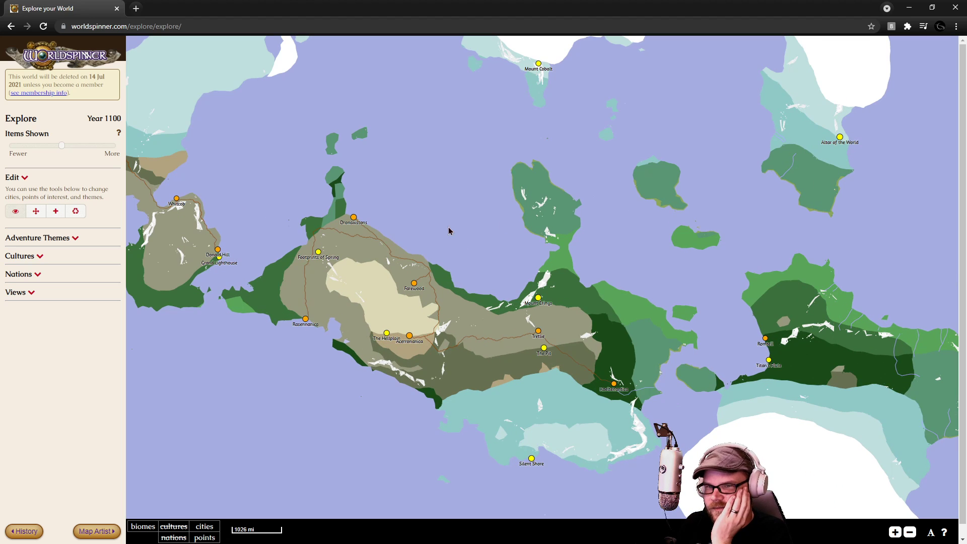
left_click_drag(349, 169, 490, 177)
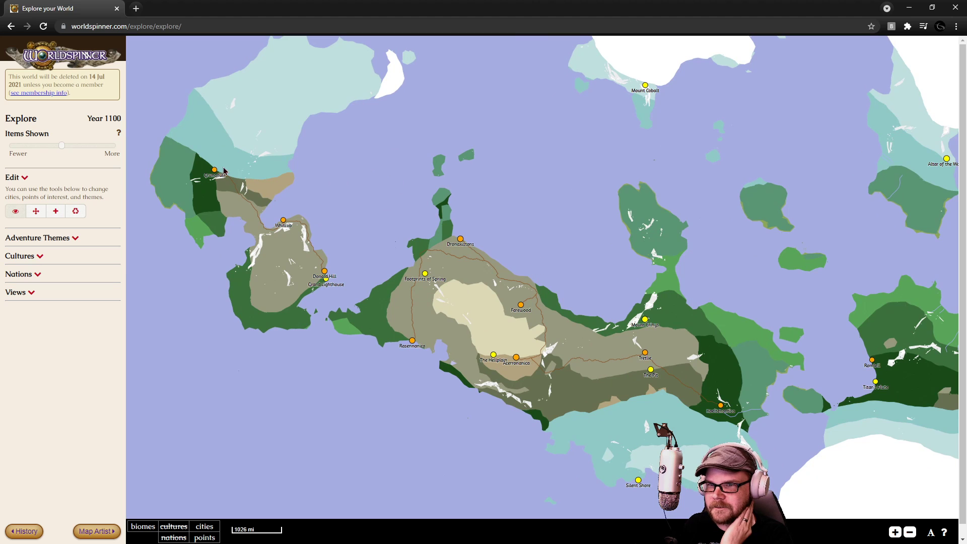
left_click_drag(662, 264, 498, 237)
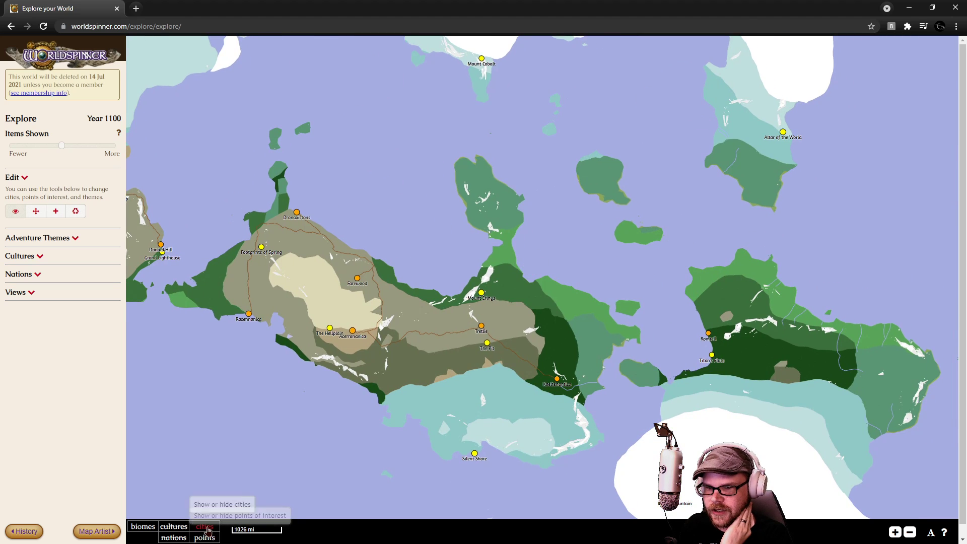
left_click(206, 528)
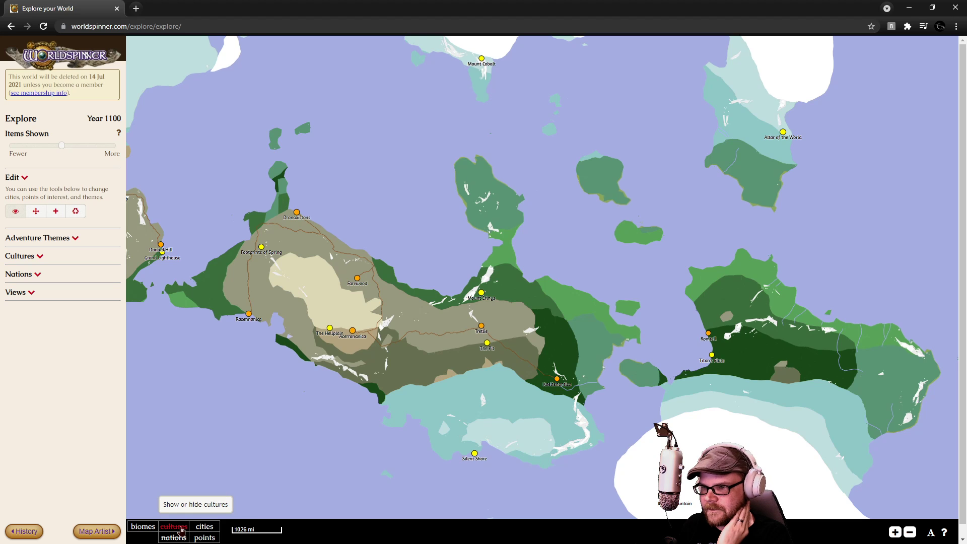
left_click(181, 530)
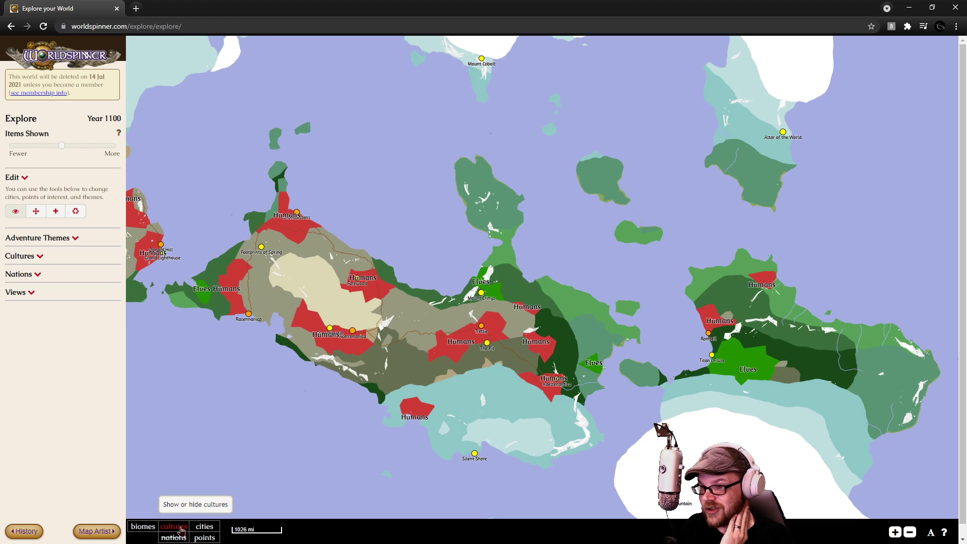
left_click_drag(274, 412, 385, 398)
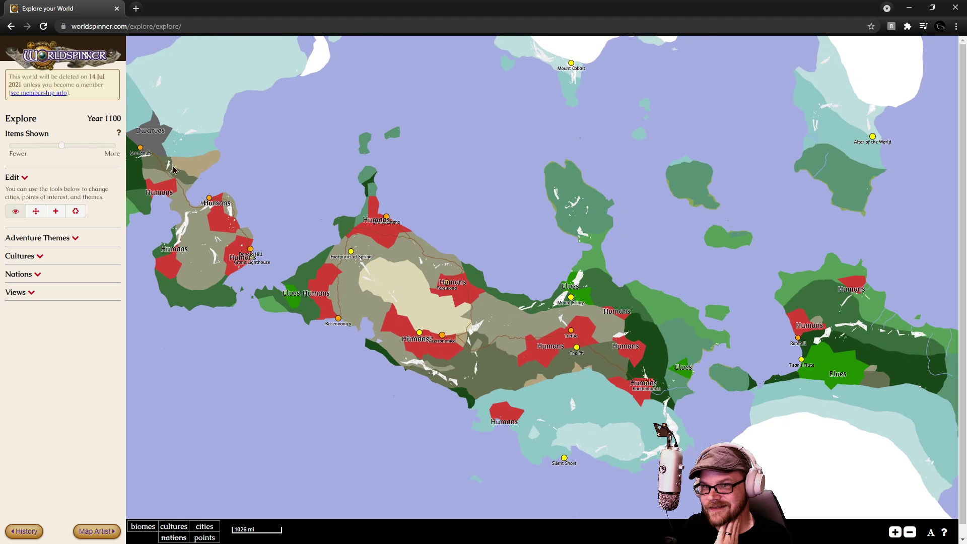
Switch the world map to the nations overlay and toggle the biomes off and back on.
left_click(169, 538)
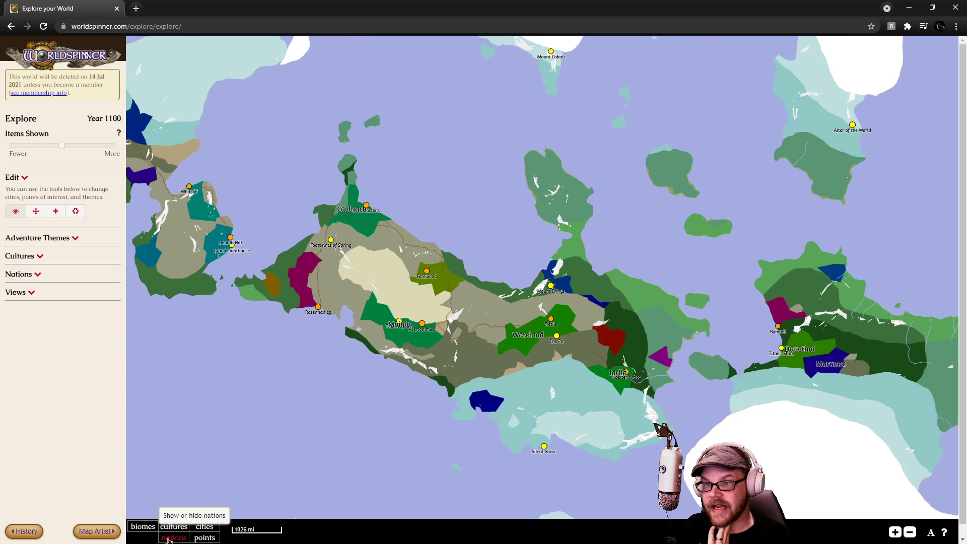
left_click(148, 528)
left_click(149, 528)
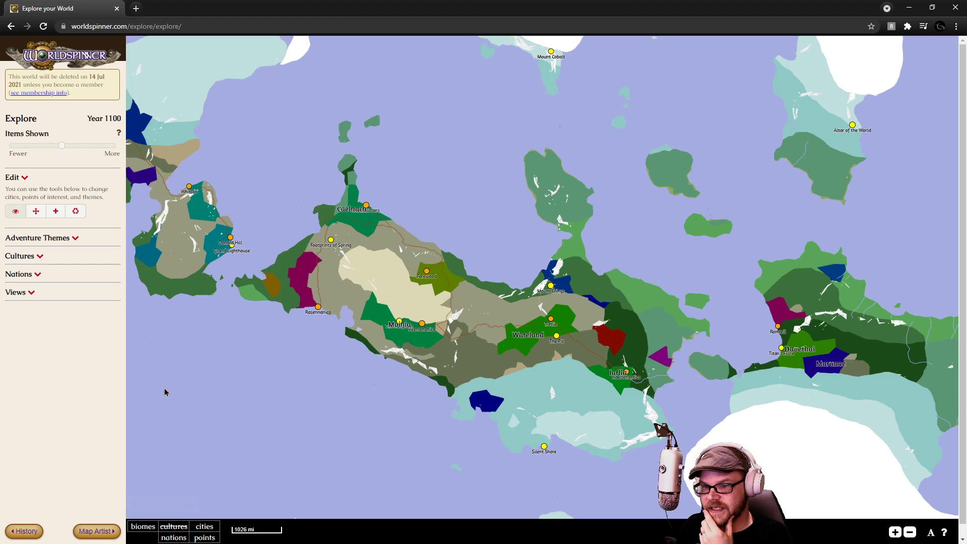
Draw the last explored view of the world in Map Artist using the Gamer style.
left_click(29, 294)
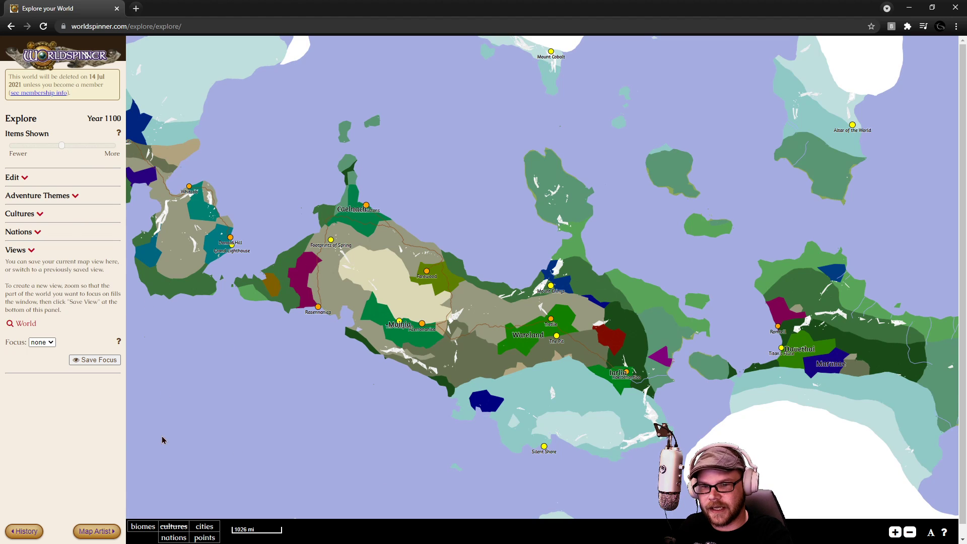
left_click(96, 531)
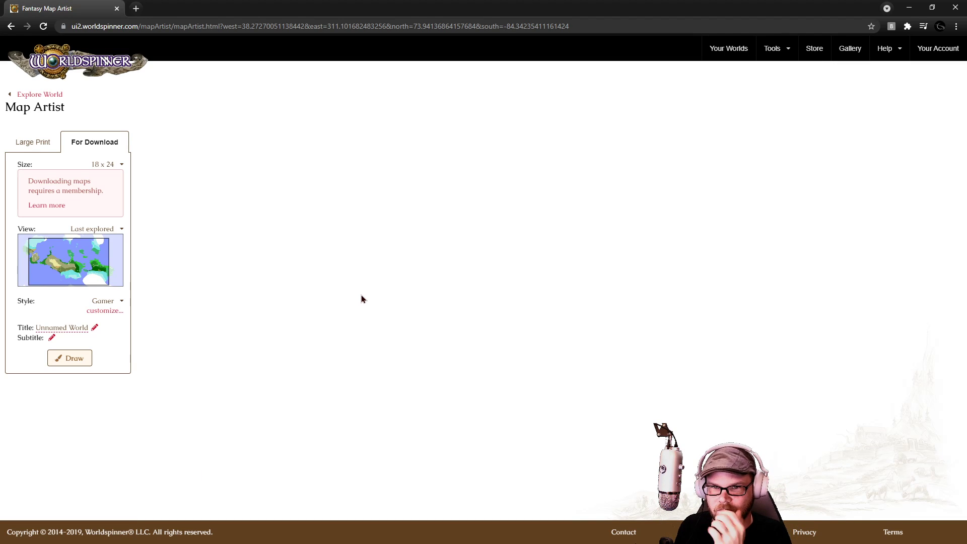
left_click(120, 304)
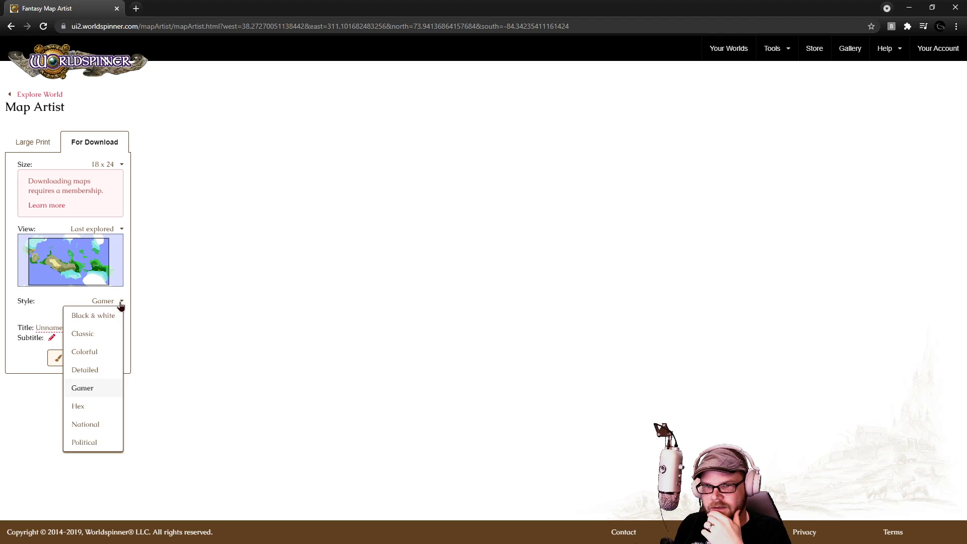
left_click(87, 389)
left_click(77, 358)
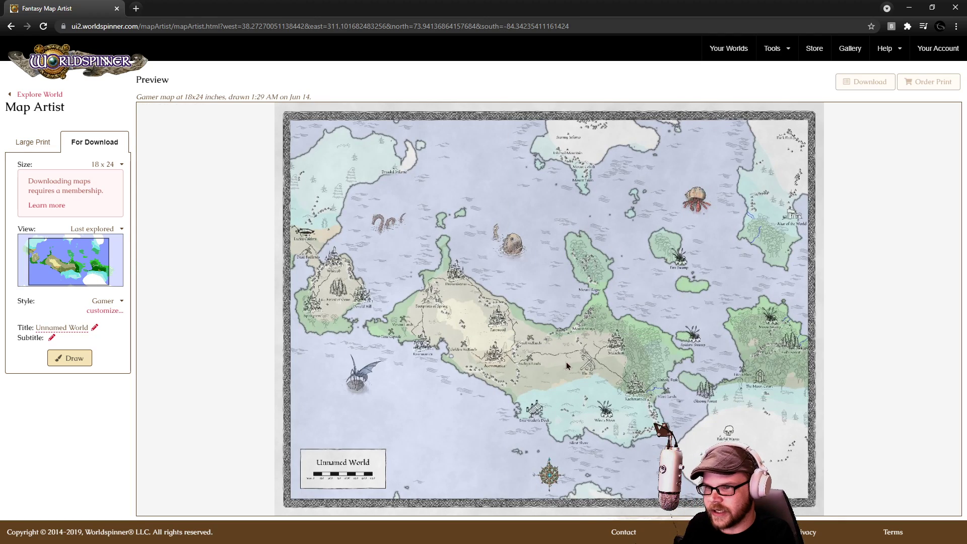
Examine the drawn map's central continent up close, including its cities and points of interest.
scroll(634, 367, "up", 2)
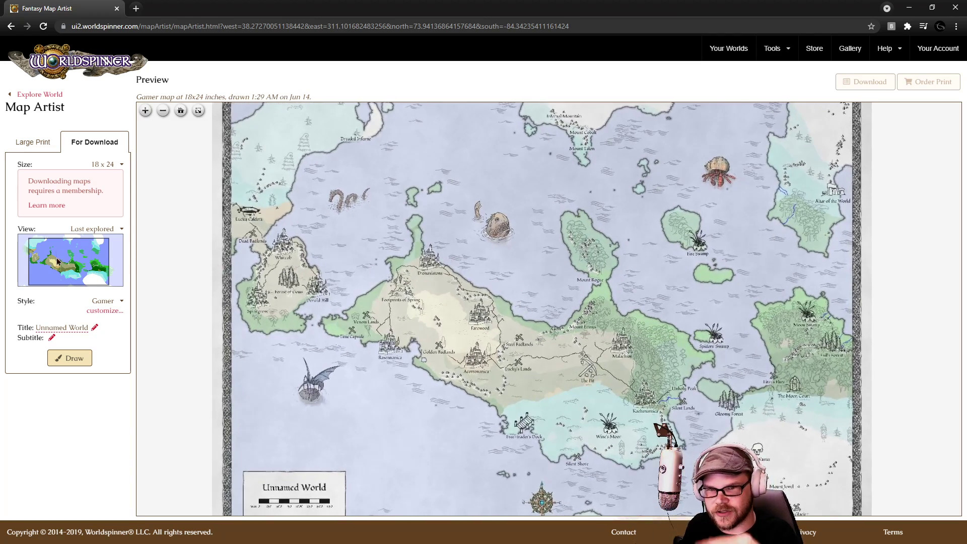
scroll(524, 335, "up", 5)
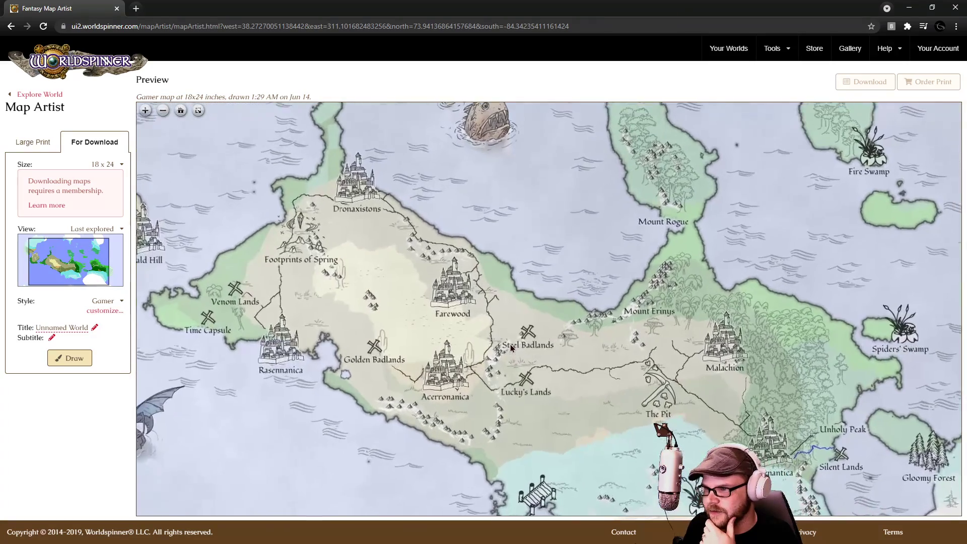
left_click_drag(526, 334, 487, 296)
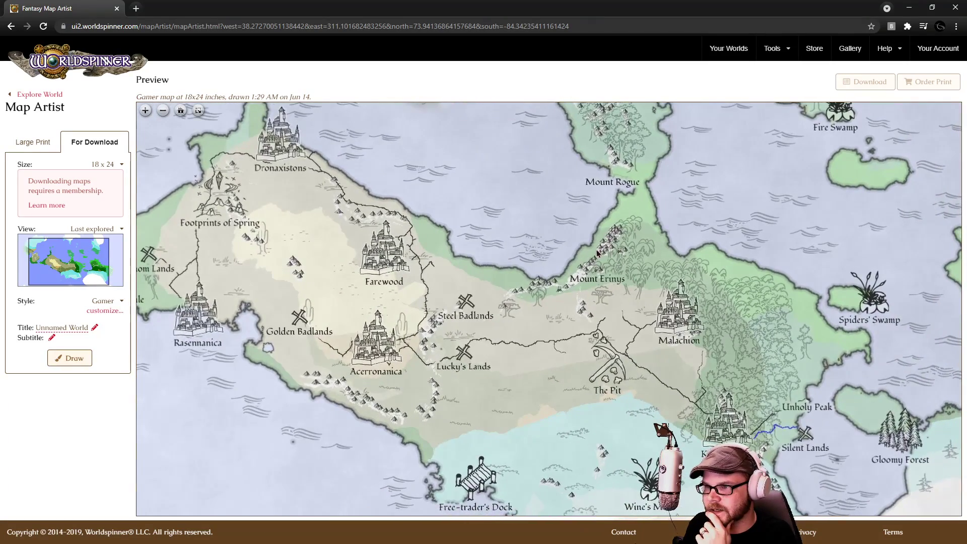
left_click_drag(584, 232, 621, 129)
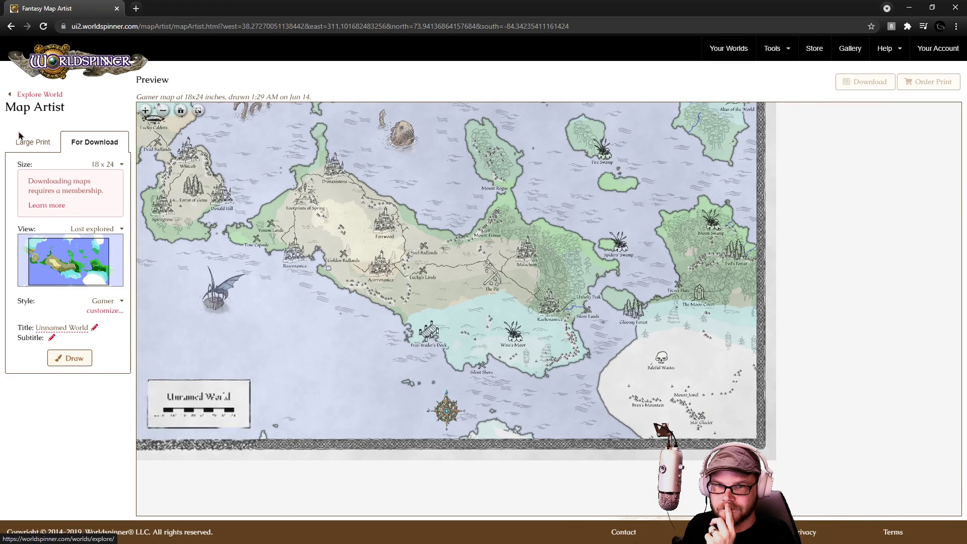
View the Large Print options for the drawn map, and open the Culture Editor.
left_click(35, 146)
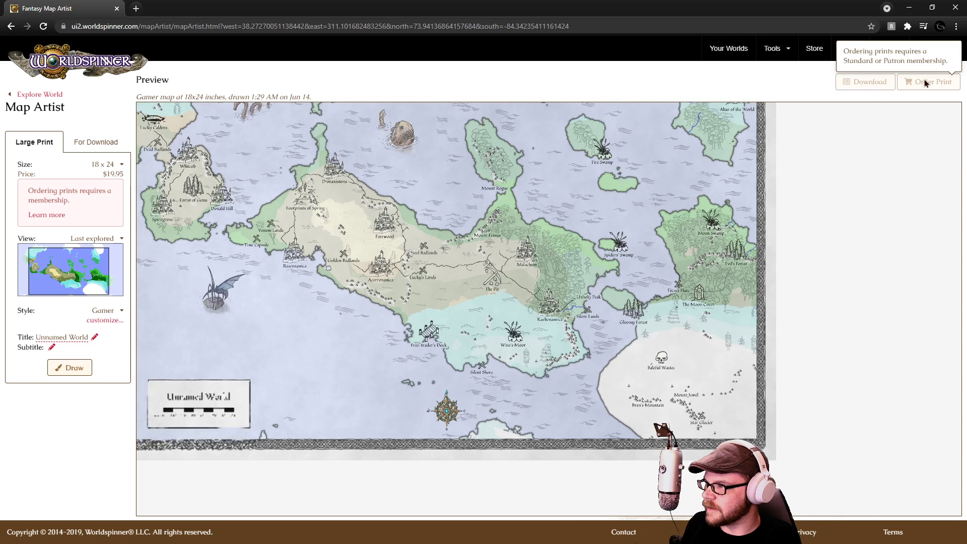
left_click(776, 54)
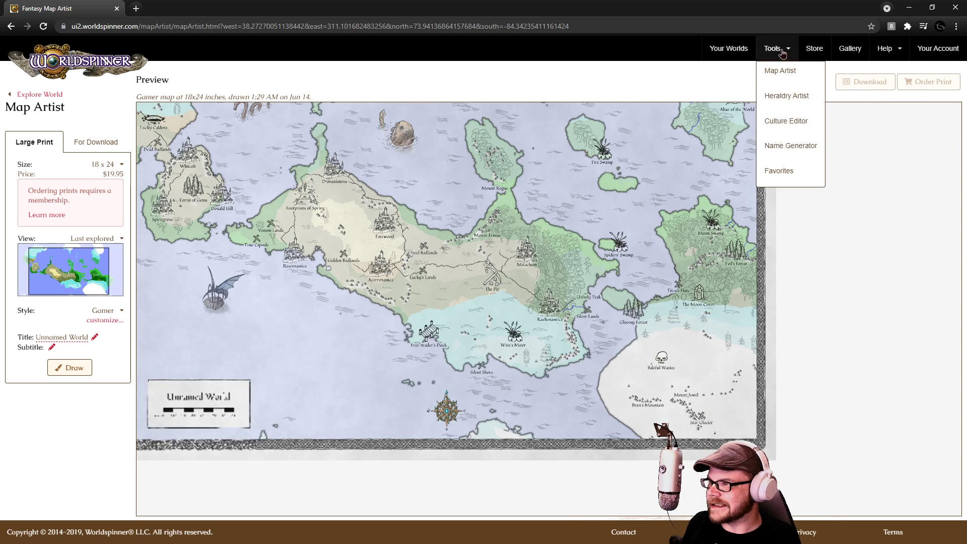
left_click(796, 123)
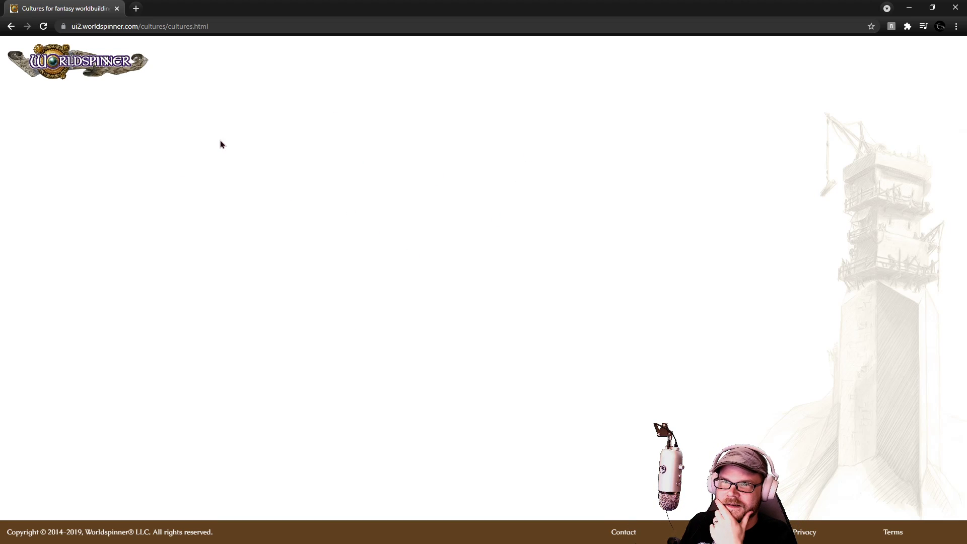
Try to recover from the blank Culture Editor page by reloading it and returning to the site's home page.
left_click(43, 27)
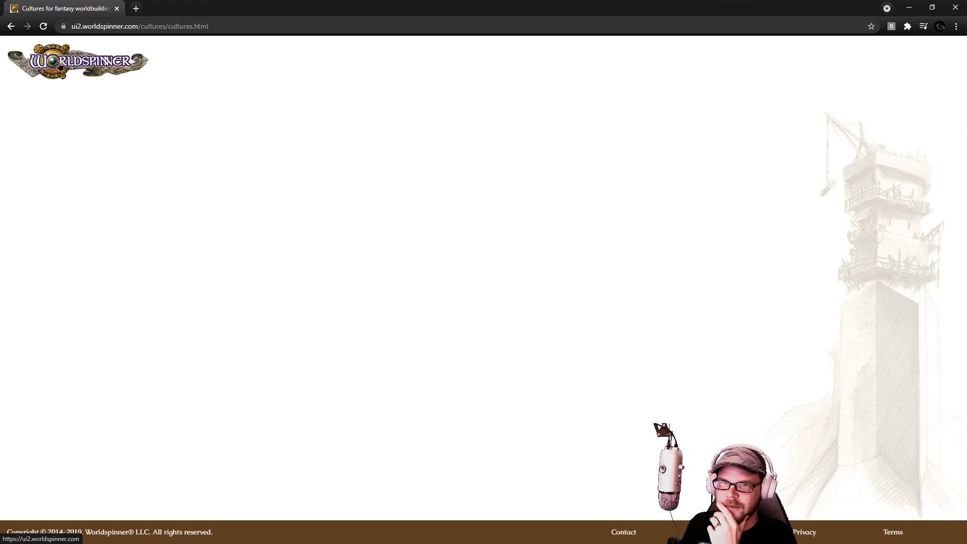
left_click(11, 26)
left_click(11, 26)
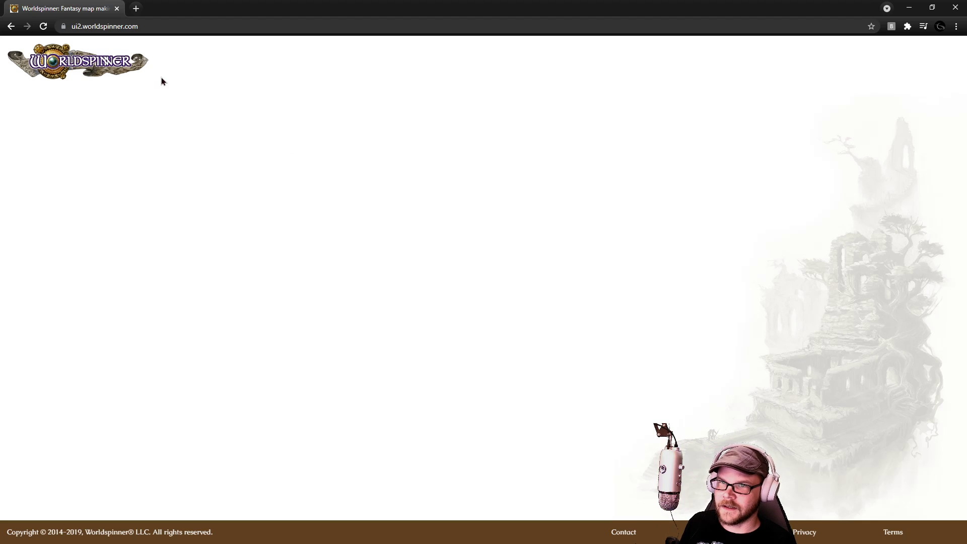
left_click(43, 26)
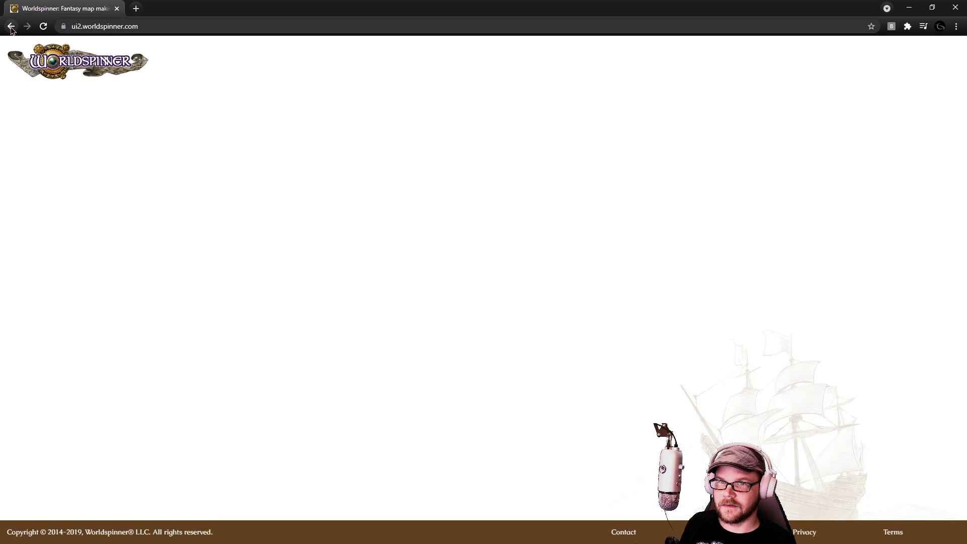
Load the site again from the address worldspinner.com.
left_click(86, 29)
type("worldspinner.com")
key("Return")
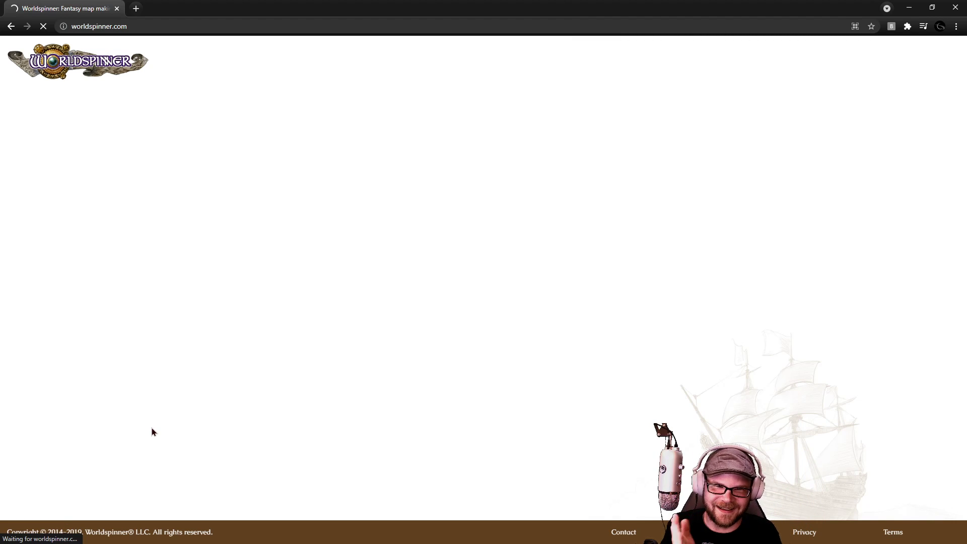
left_click(101, 26)
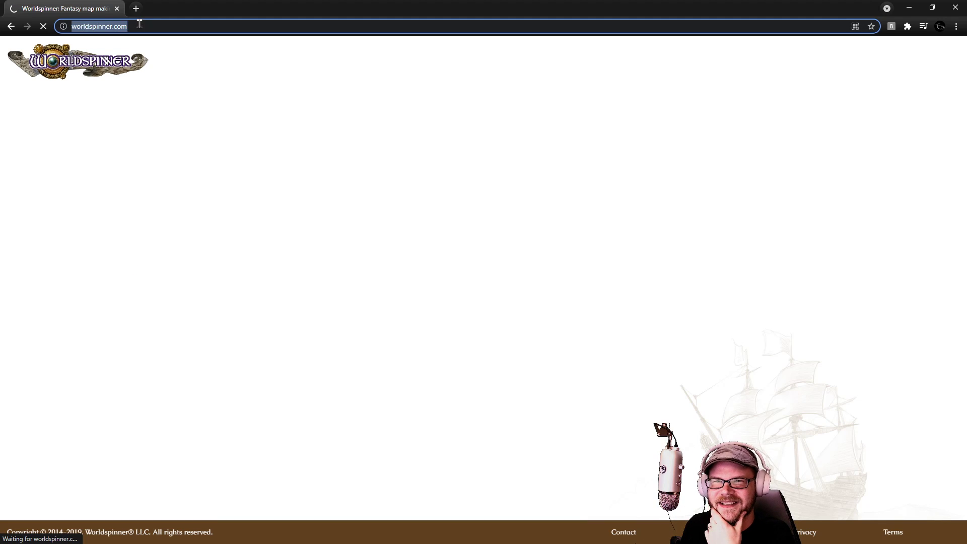
left_click_drag(150, 26, 136, 26)
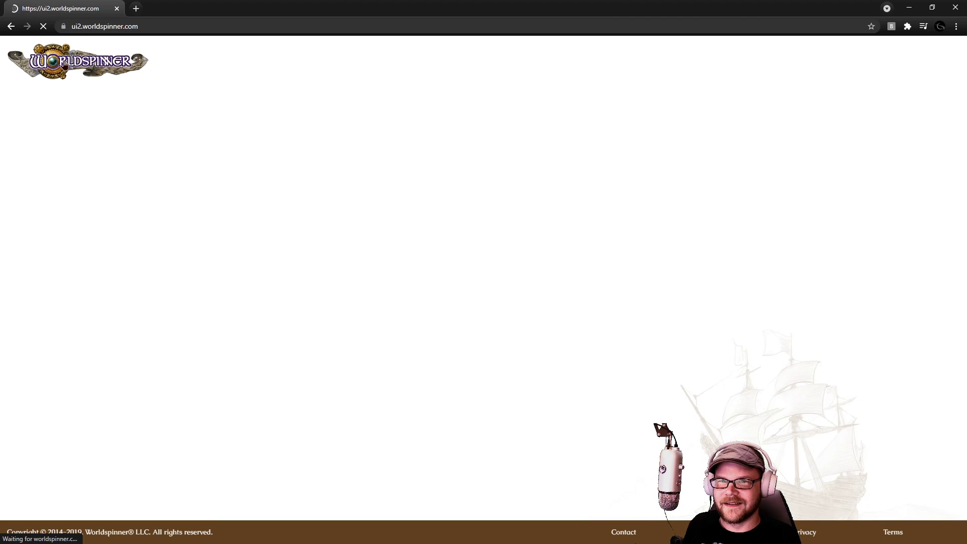
Open the account sign-up page from the home page and switch to logging in to an existing account.
scroll(437, 293, "down", 5)
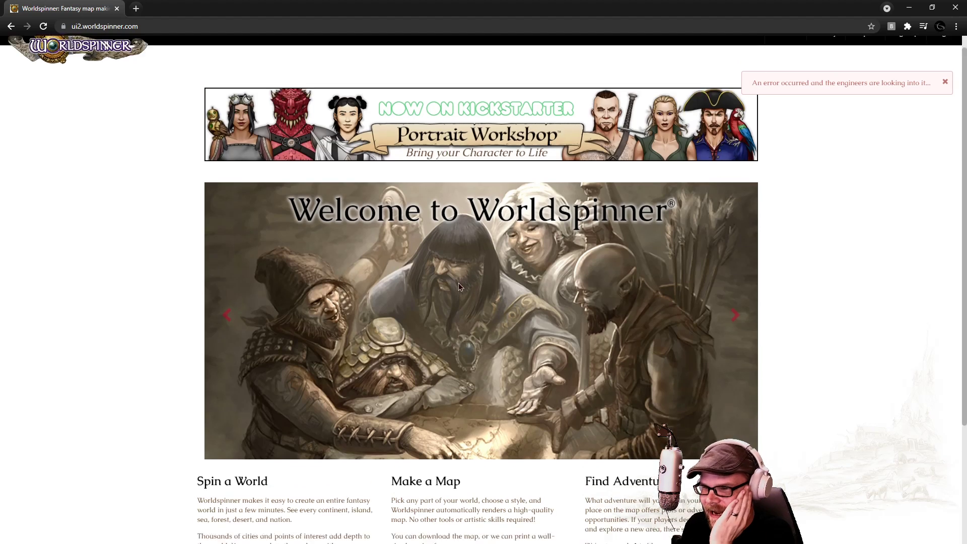
left_click(481, 470)
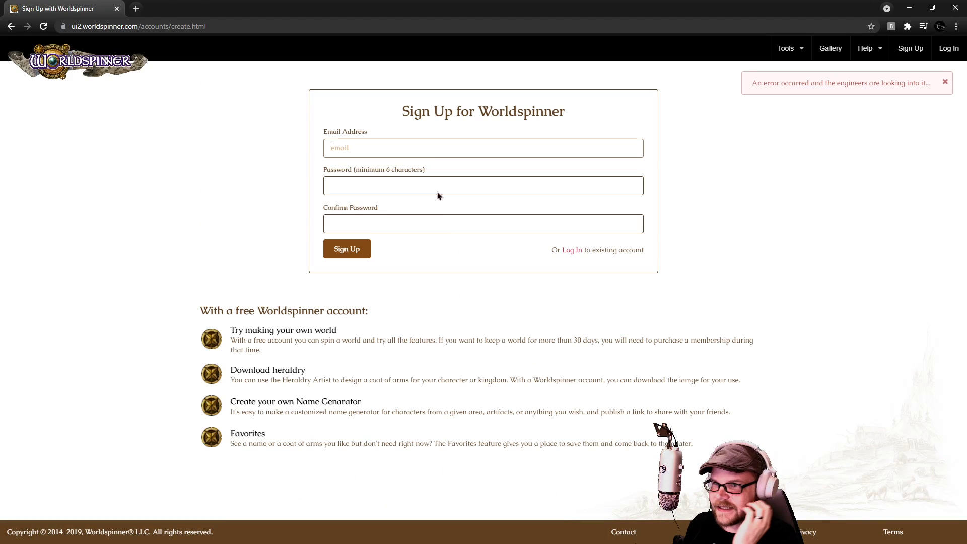
left_click(573, 251)
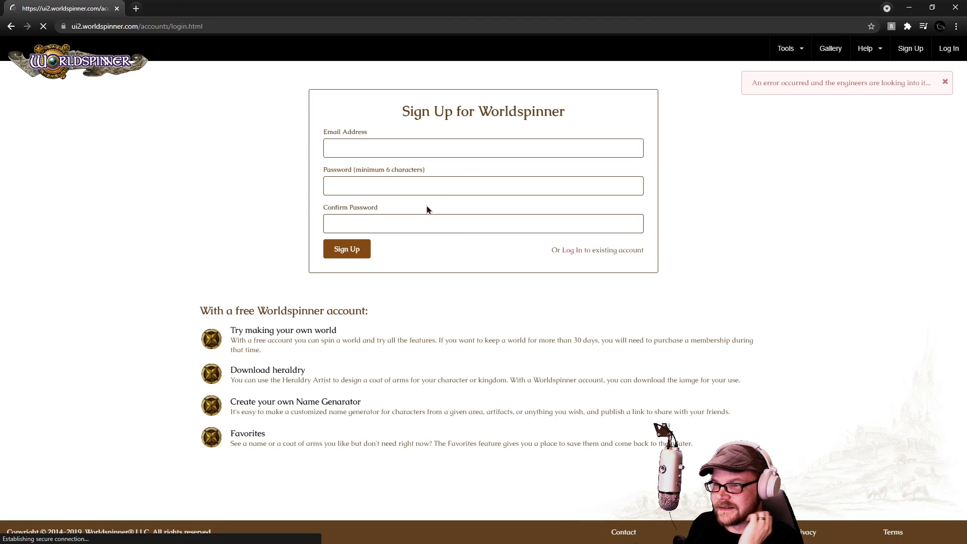
Try to log in to Worldspinner with the saved account credentials, dismiss the error notice, and reload the log-in page.
left_click(626, 211)
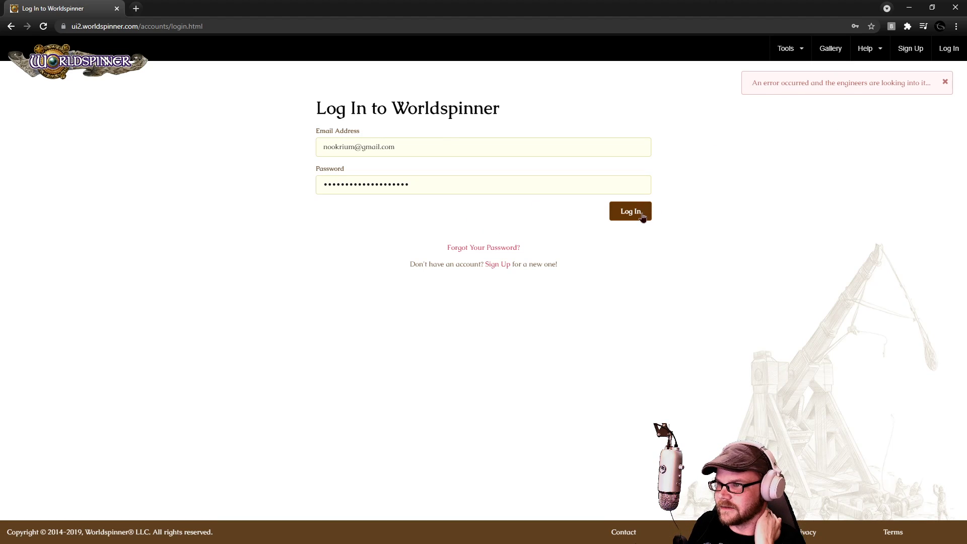
left_click(945, 82)
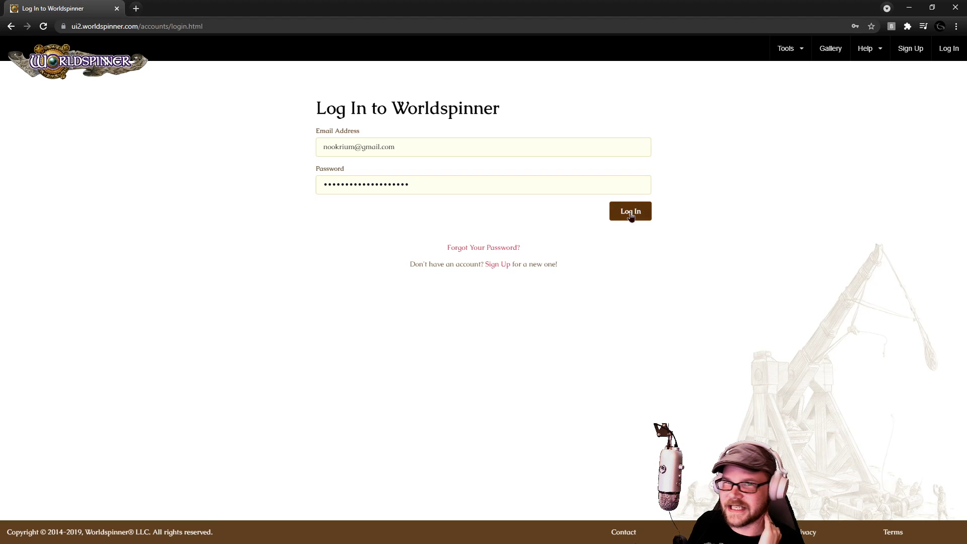
left_click(44, 26)
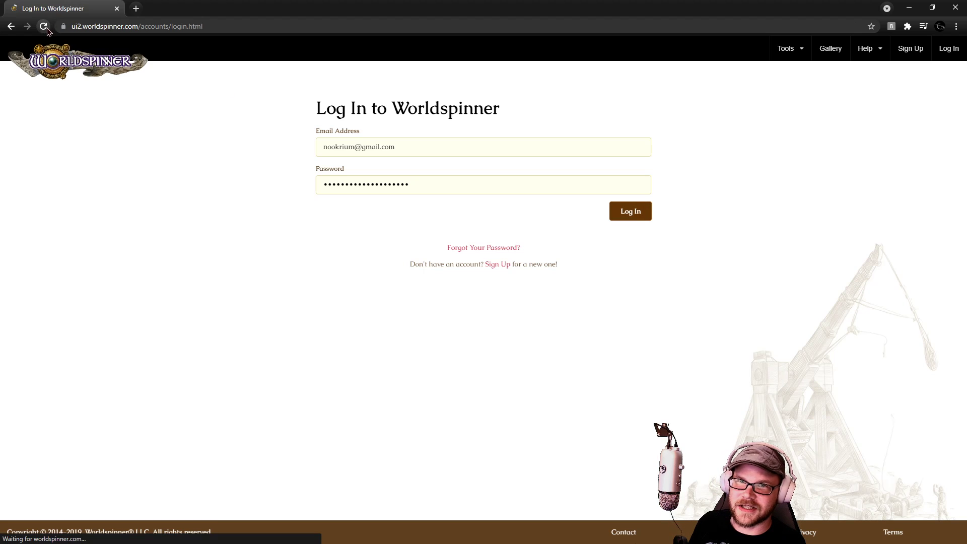
Return to the home page, start the free trial sign-up, and switch to the log-in form for an existing account.
left_click(55, 64)
scroll(391, 372, "down", 3)
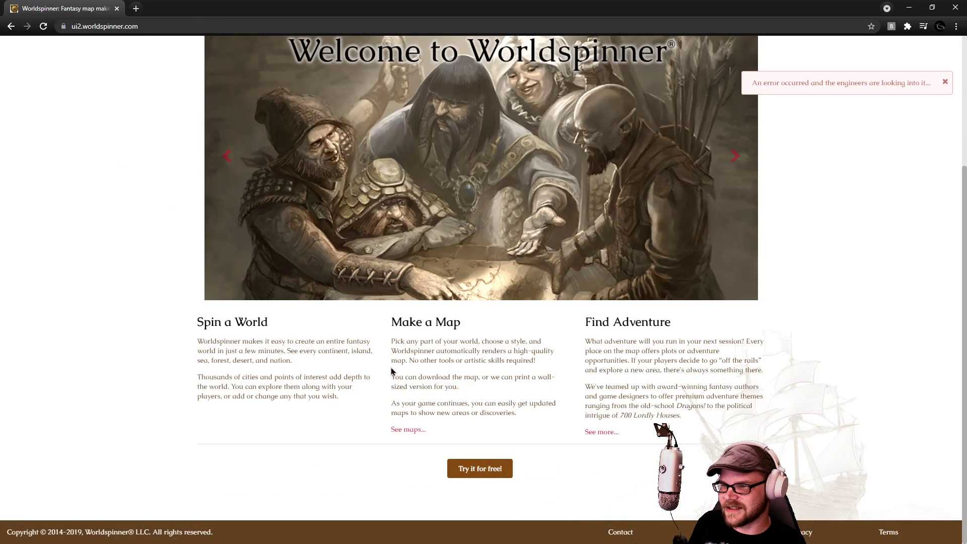
left_click(479, 470)
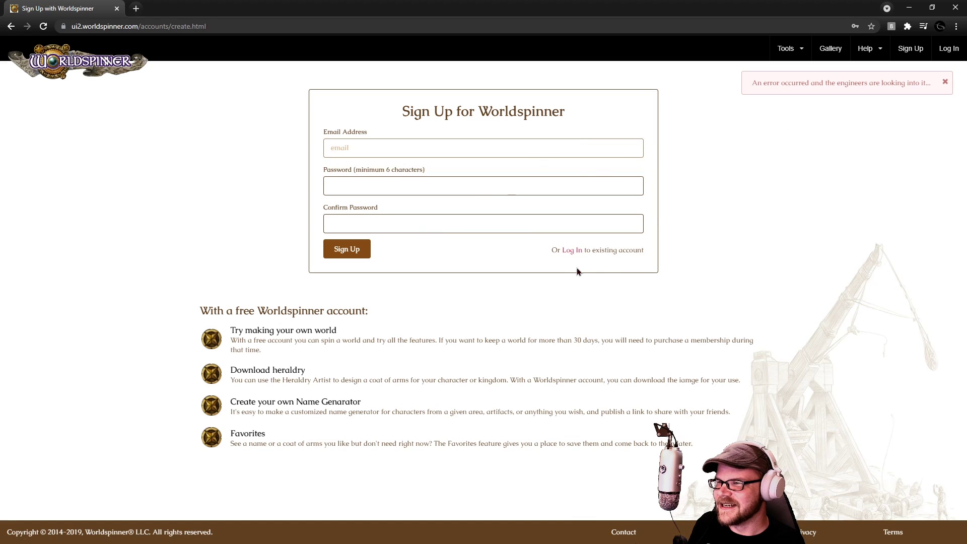
left_click(572, 251)
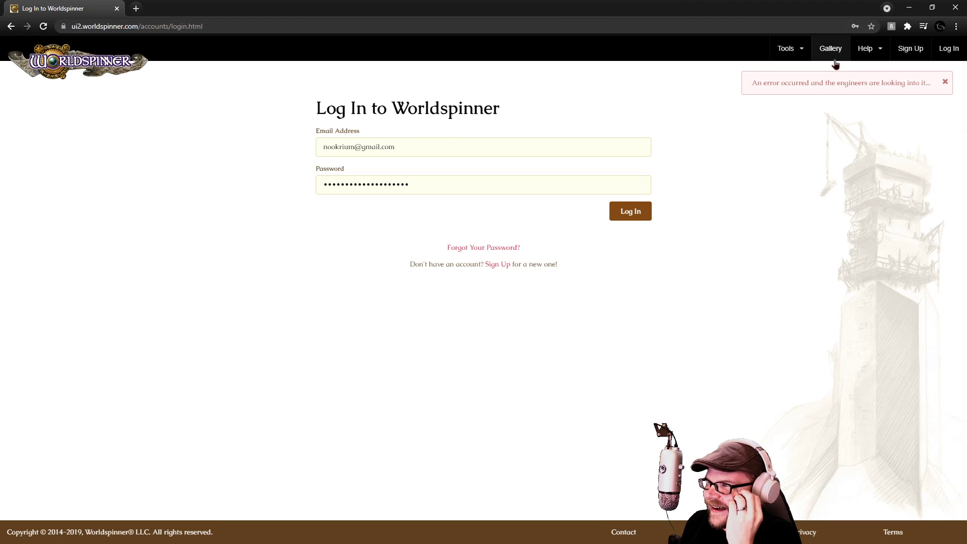
Open the Culture Editor again from the site's tools to check whether it loads.
mouse_move(791, 56)
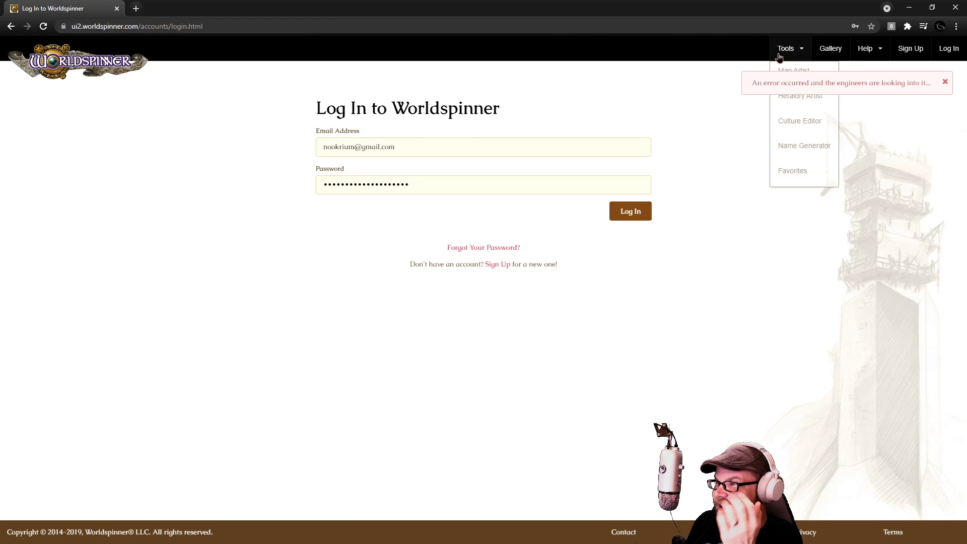
left_click(796, 128)
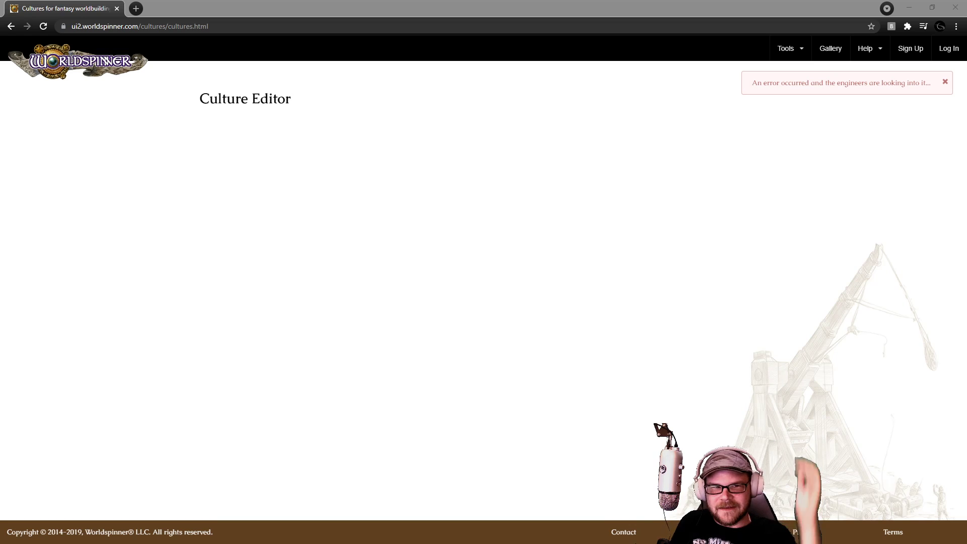
left_click(313, 5)
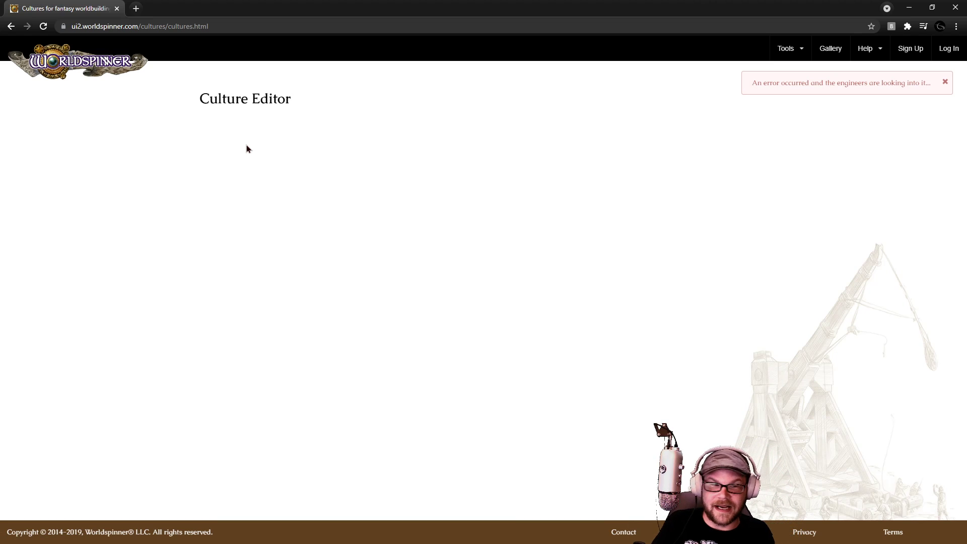
Go back to the log-in page and close the browser window.
left_click(16, 27)
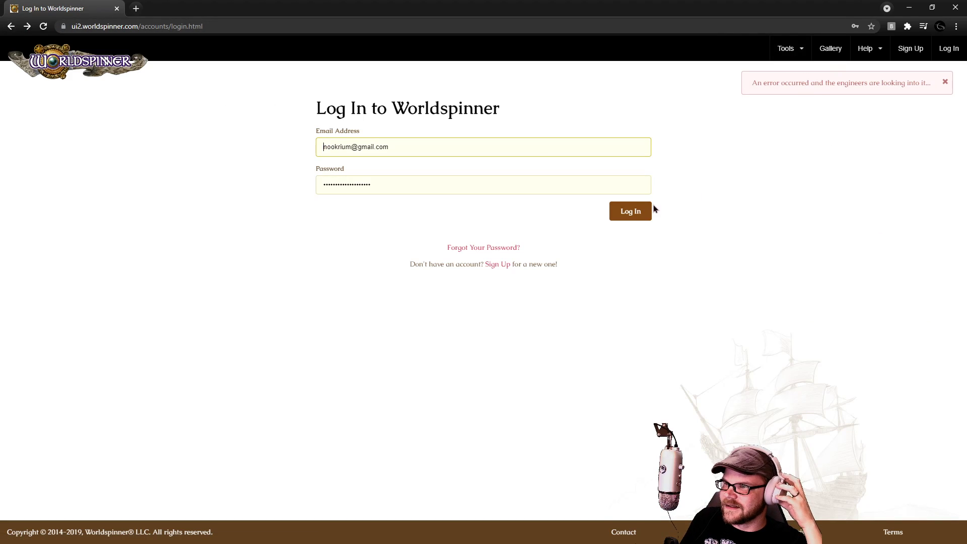
left_click(954, 8)
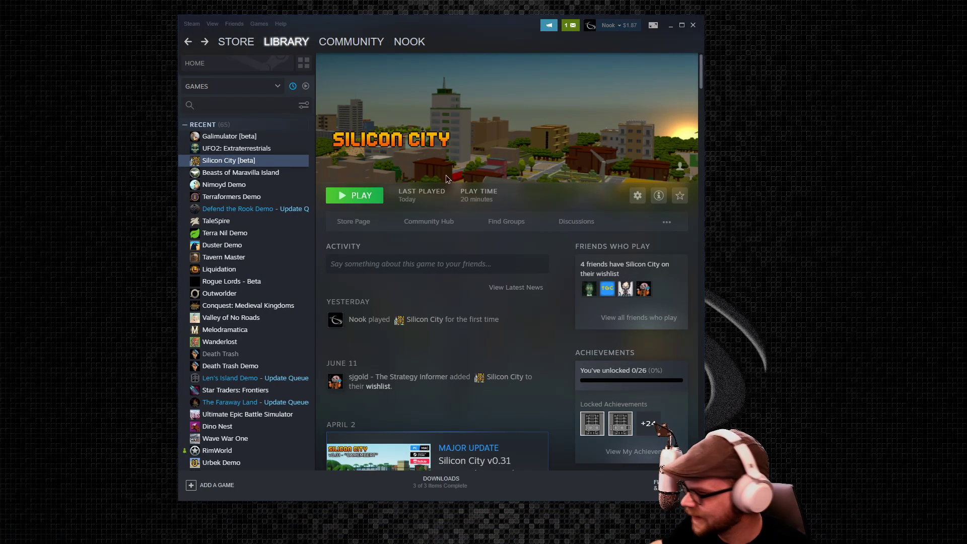